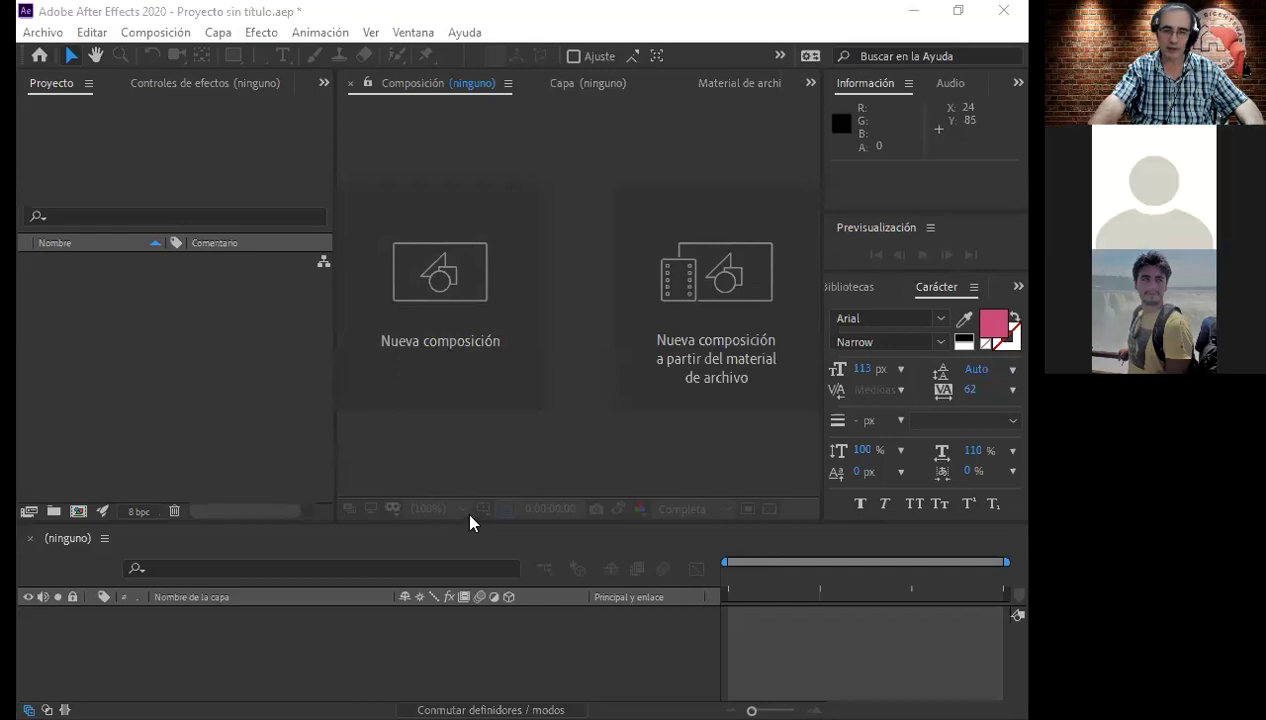
Step: Make the timeline taller and narrow the Project panel so the Composition viewer is wider
{"action": "left_click_drag", "start_coordinate": [463, 520], "coordinate": [456, 490]}
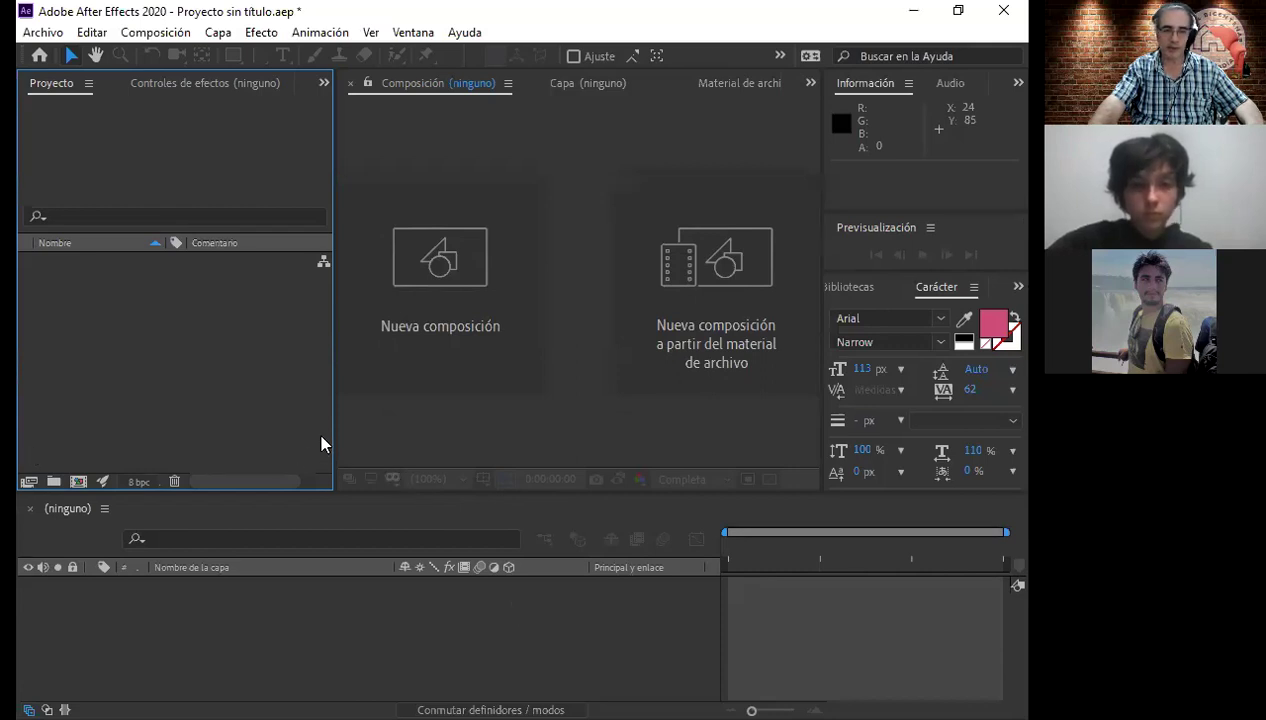
{"action": "mouse_move", "coordinate": [333, 437]}
{"action": "left_mouse_down"}
{"action": "mouse_move", "coordinate": [270, 444]}
{"action": "mouse_move", "coordinate": [280, 437]}
{"action": "left_mouse_up"}
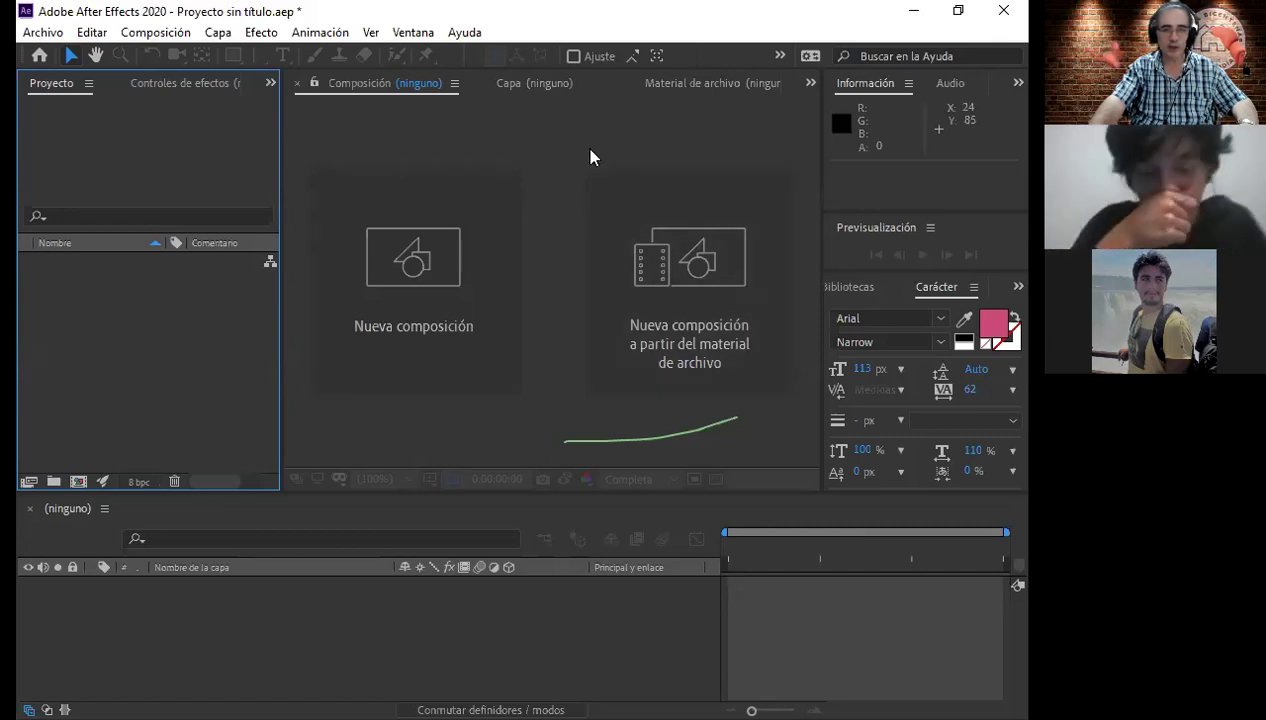
Step: Refocus After Effects and display the Efecto menu's effect categories
{"action": "left_click", "coordinate": [163, 353]}
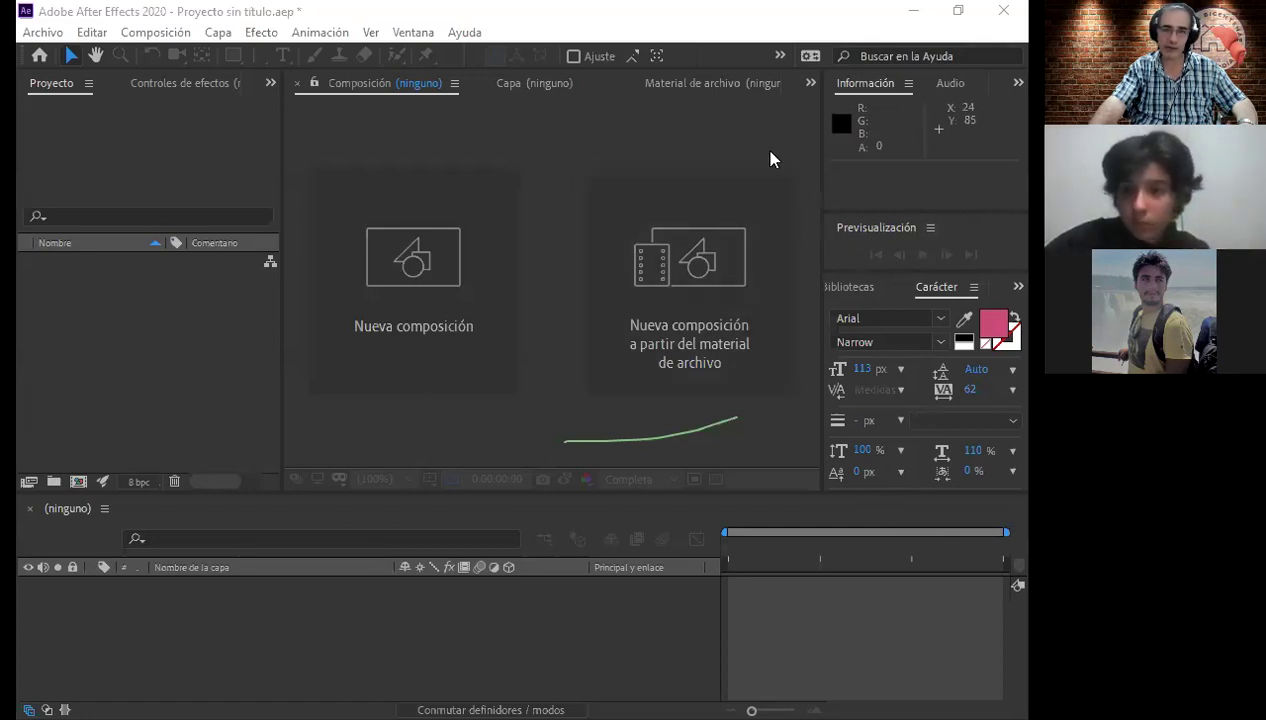
{"action": "left_click", "coordinate": [261, 36]}
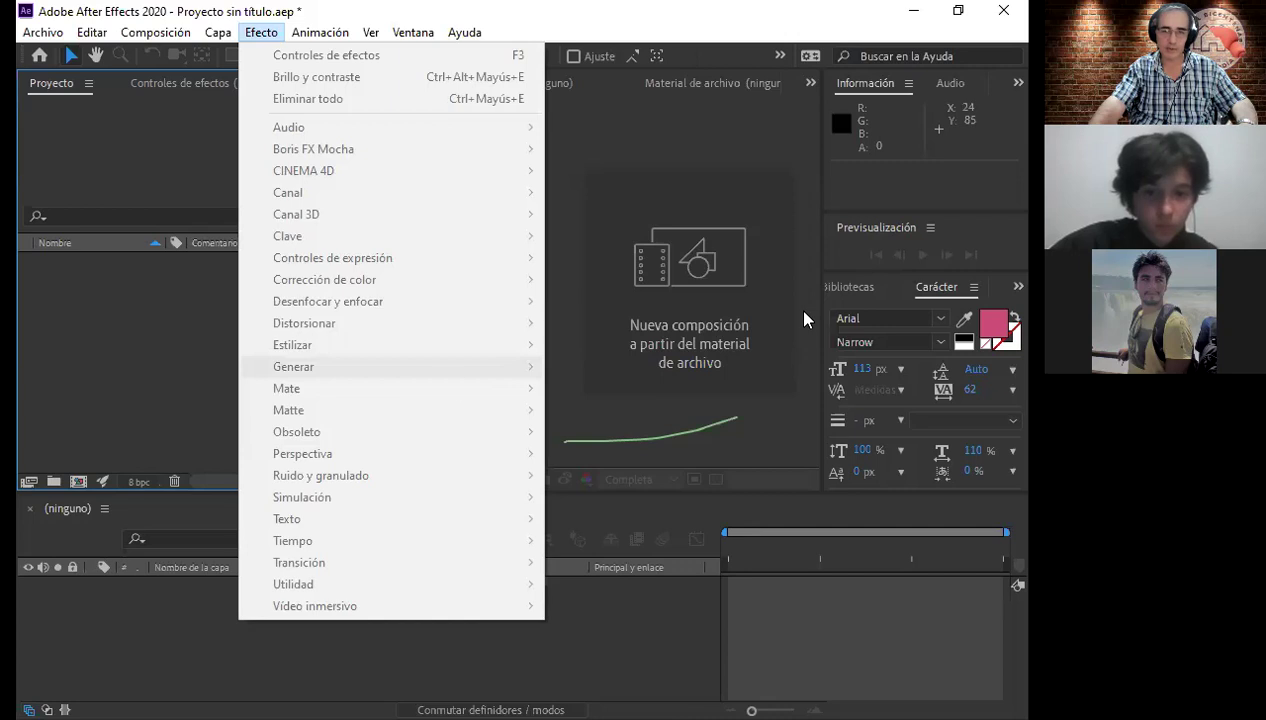
Step: Dismiss the Efecto menu without applying an effect and focus the Composition viewer
{"action": "key", "text": "Escape"}
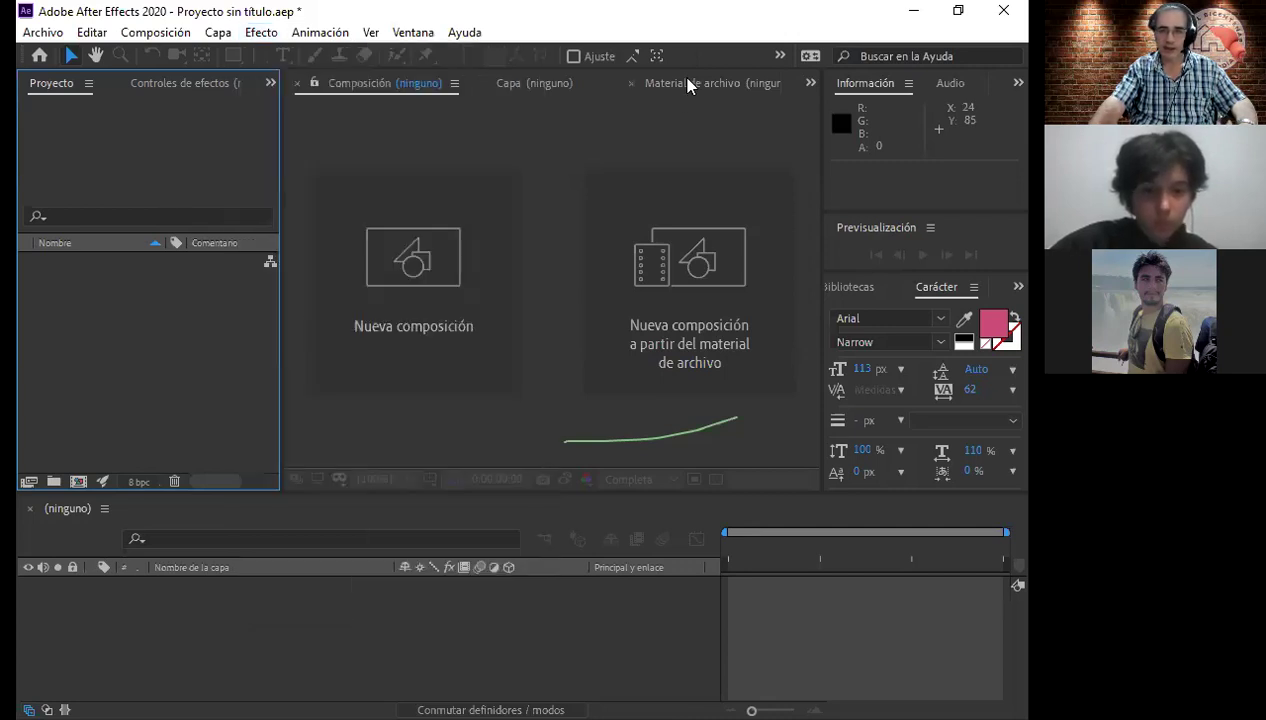
{"action": "left_click", "coordinate": [683, 115]}
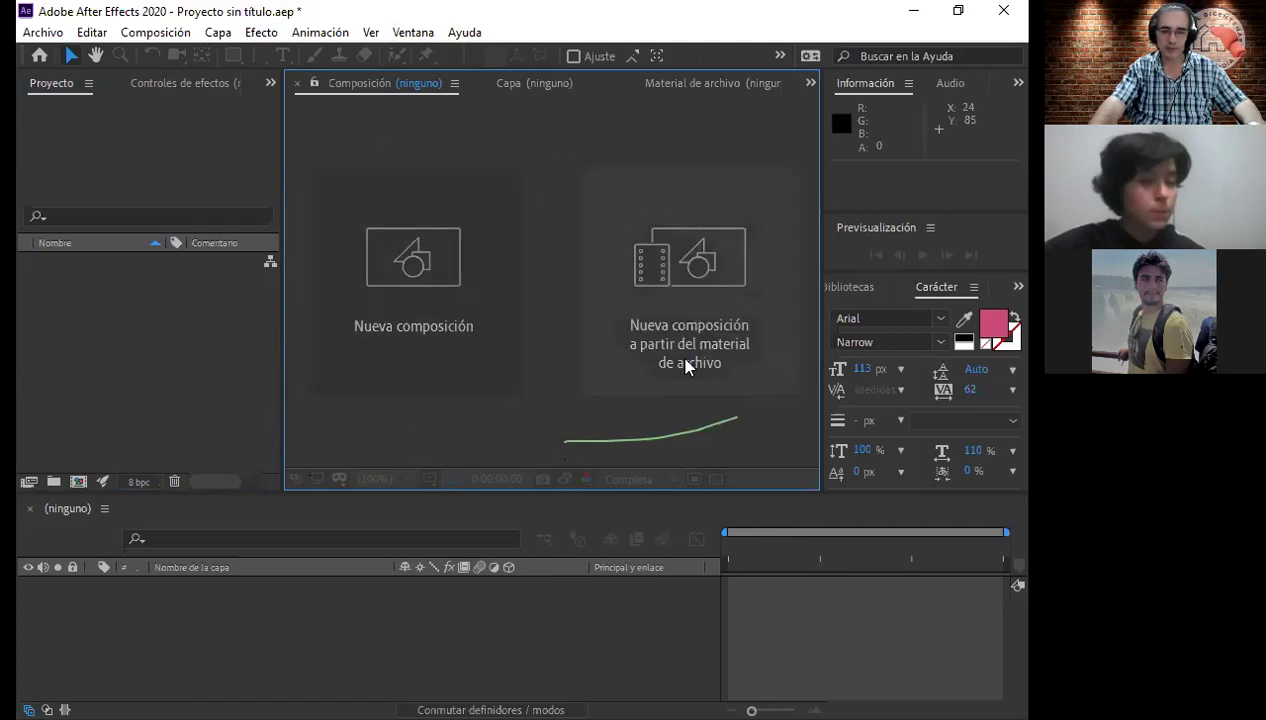
Step: Start a new project via Archivo > Nuevo > Nuevo proyecto, choosing No guardar
{"action": "left_click", "coordinate": [45, 33]}
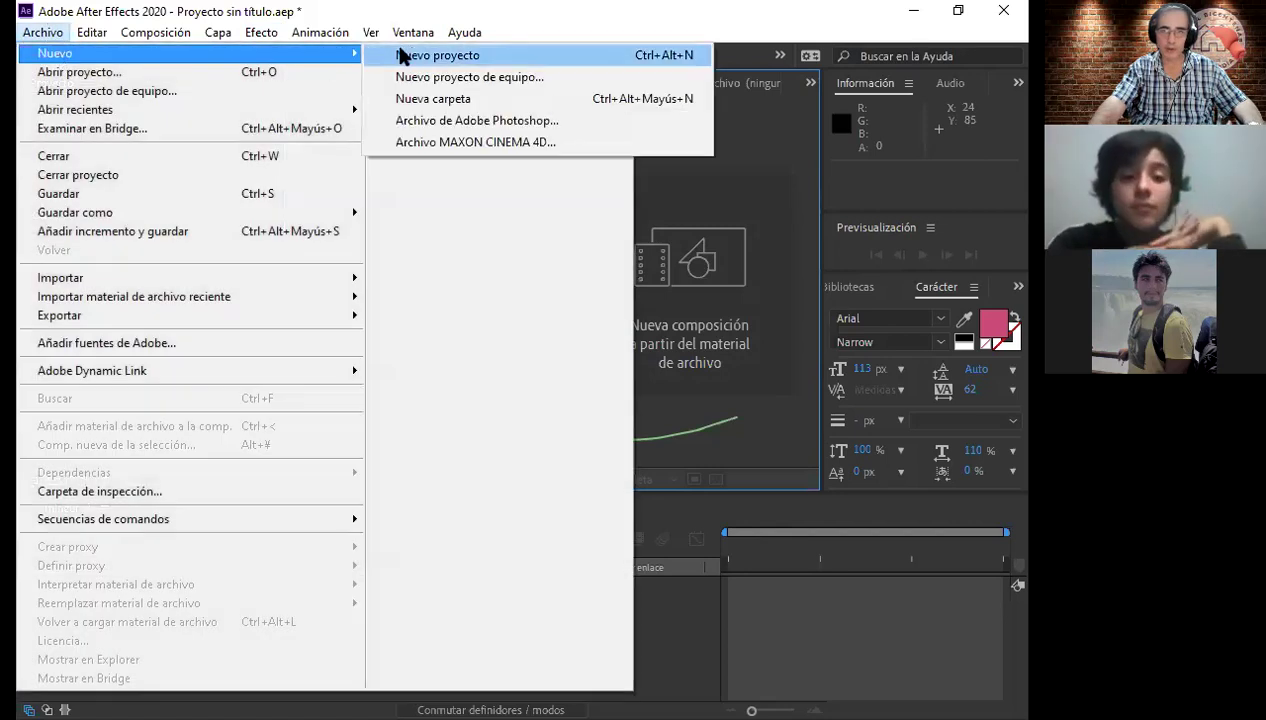
{"action": "left_click", "coordinate": [404, 53]}
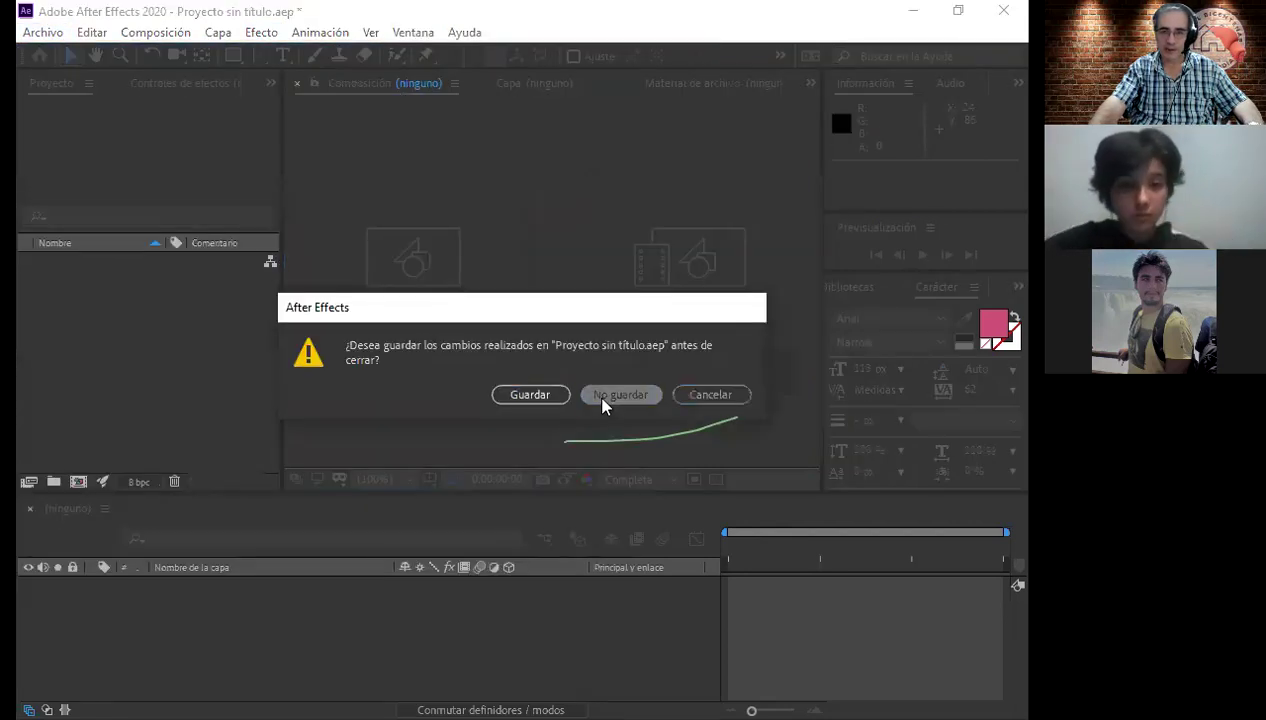
{"action": "left_click", "coordinate": [603, 396]}
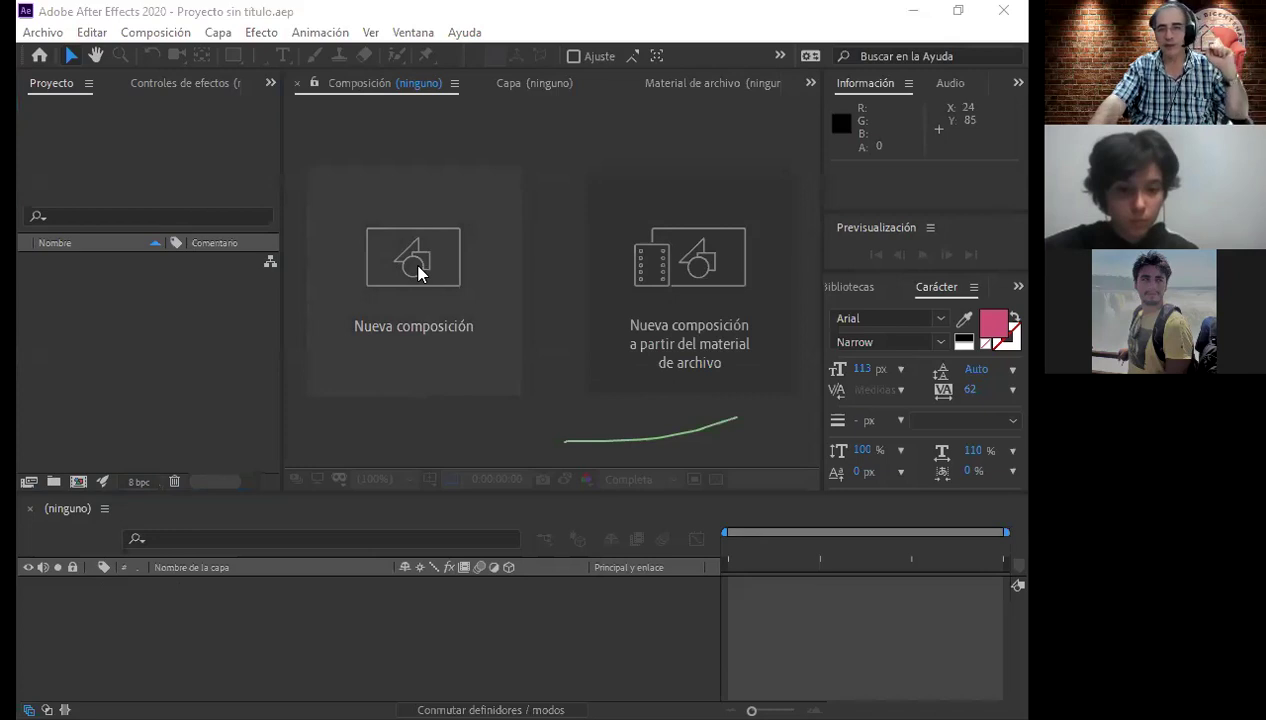
{"action": "left_click", "coordinate": [446, 348]}
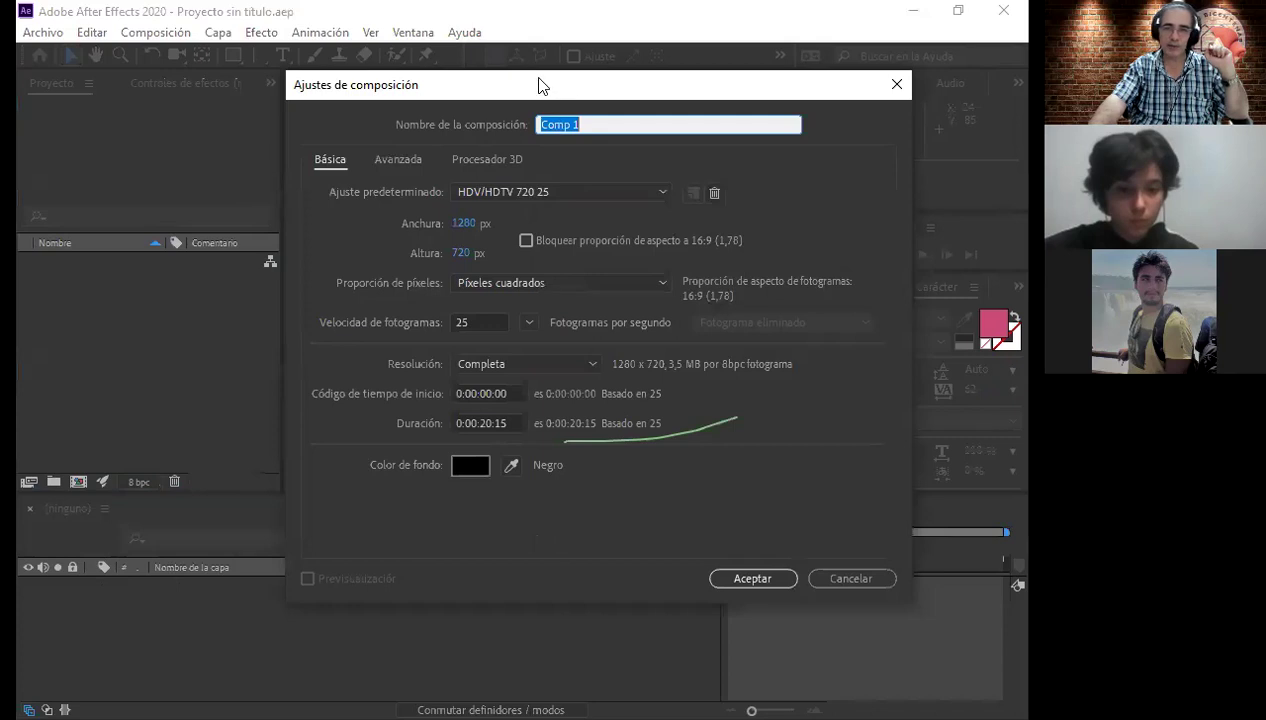
{"action": "left_click_drag", "start_coordinate": [538, 85], "coordinate": [436, 35]}
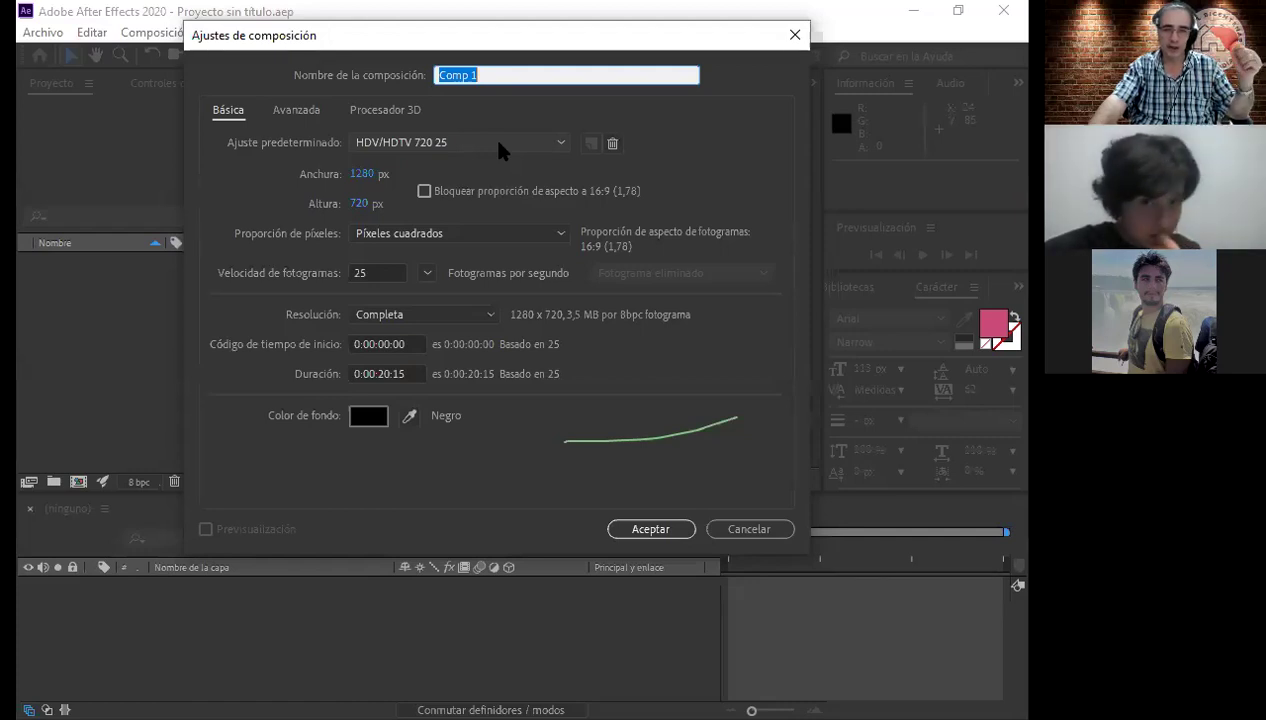
{"action": "left_click", "coordinate": [500, 143]}
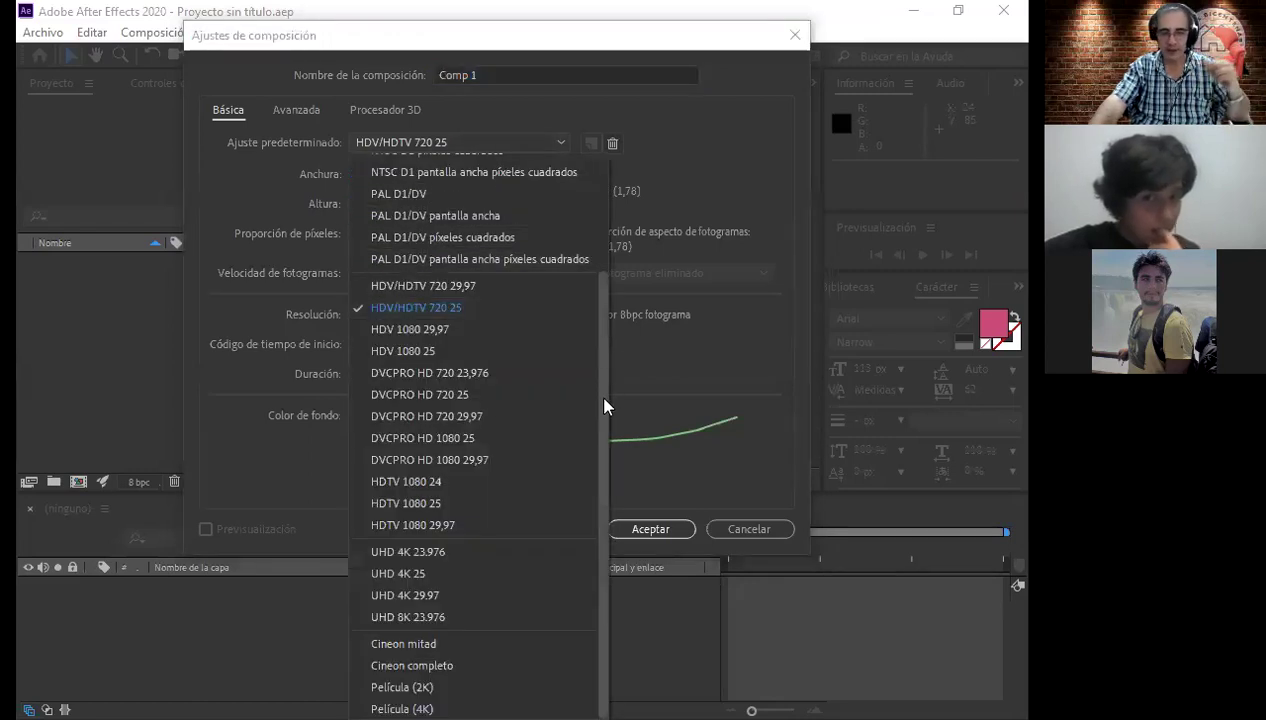
{"action": "mouse_move", "coordinate": [598, 393]}
{"action": "left_mouse_down"}
{"action": "mouse_move", "coordinate": [614, 257]}
{"action": "mouse_move", "coordinate": [597, 436]}
{"action": "left_mouse_up"}
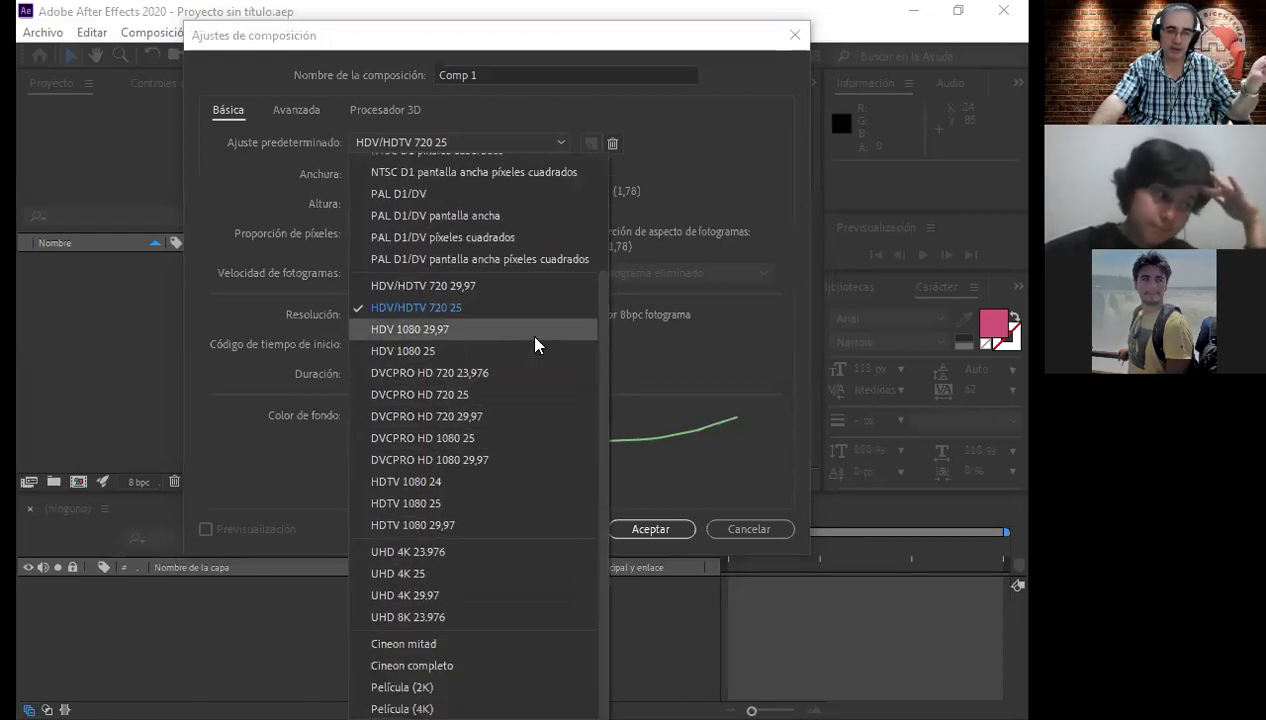
{"action": "left_click", "coordinate": [459, 504]}
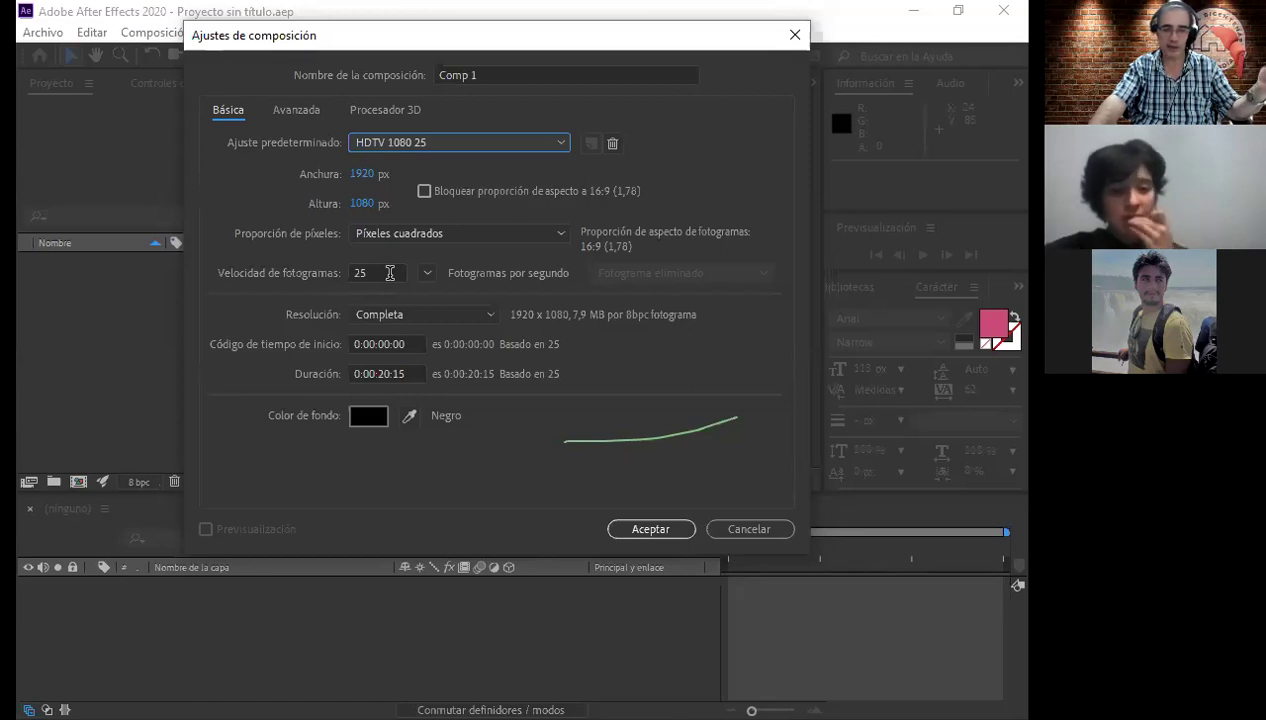
{"action": "left_click", "coordinate": [390, 272]}
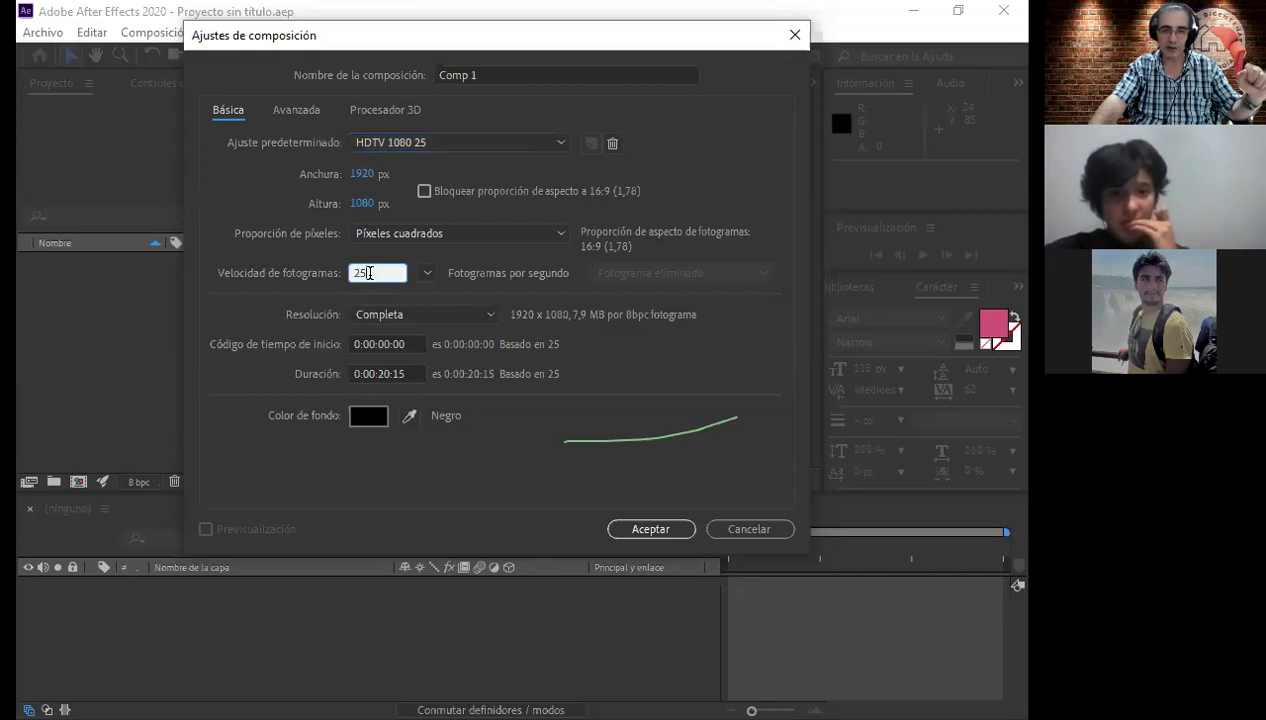
{"action": "left_click", "coordinate": [313, 300]}
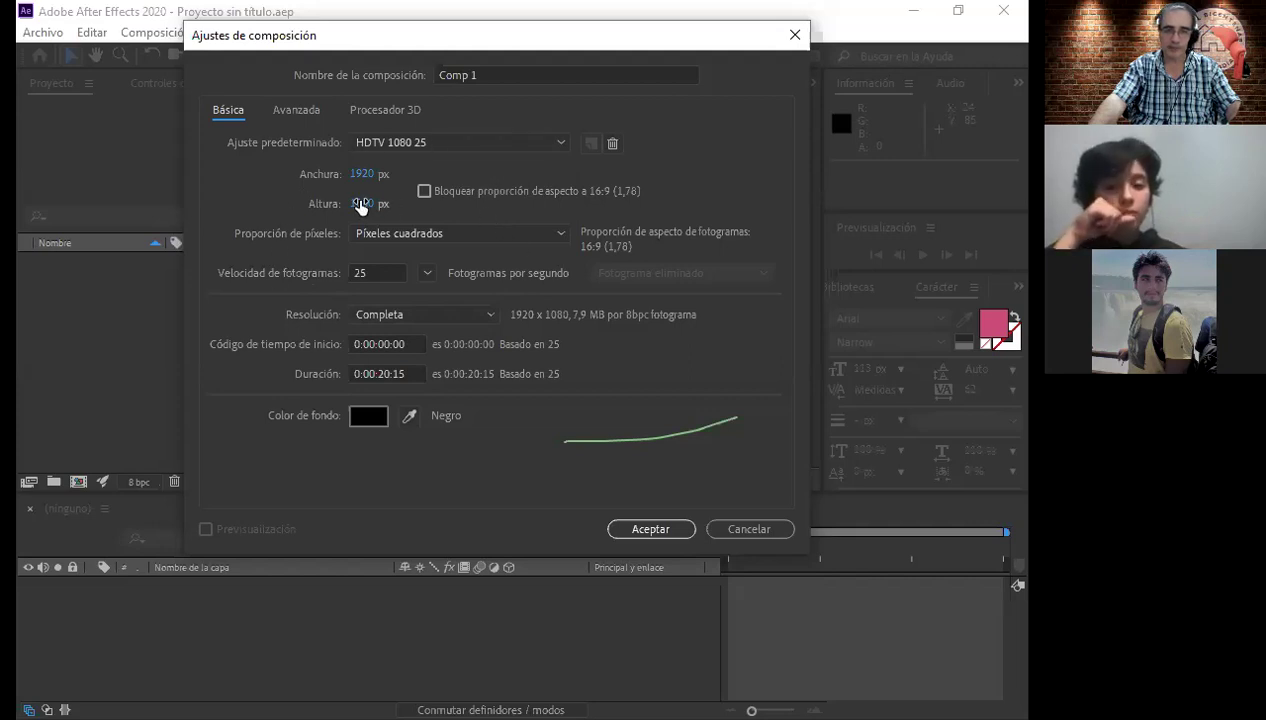
{"action": "left_click", "coordinate": [382, 272]}
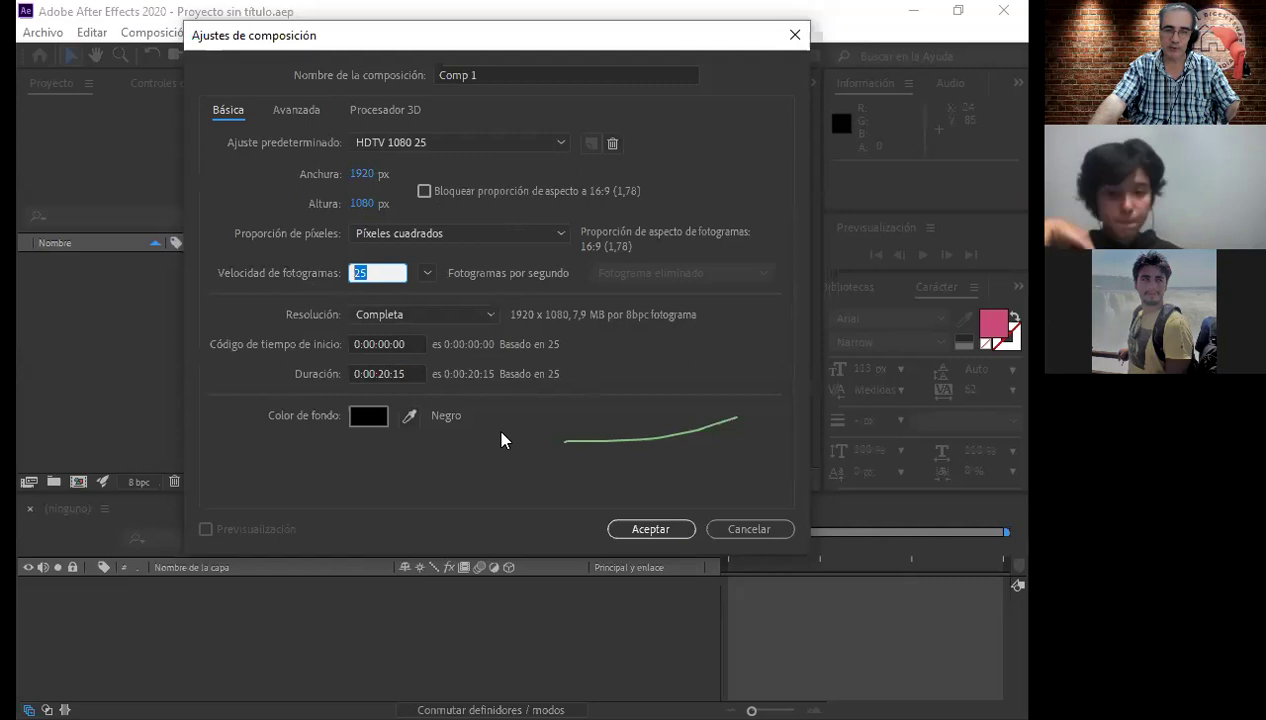
{"action": "left_click", "coordinate": [383, 374]}
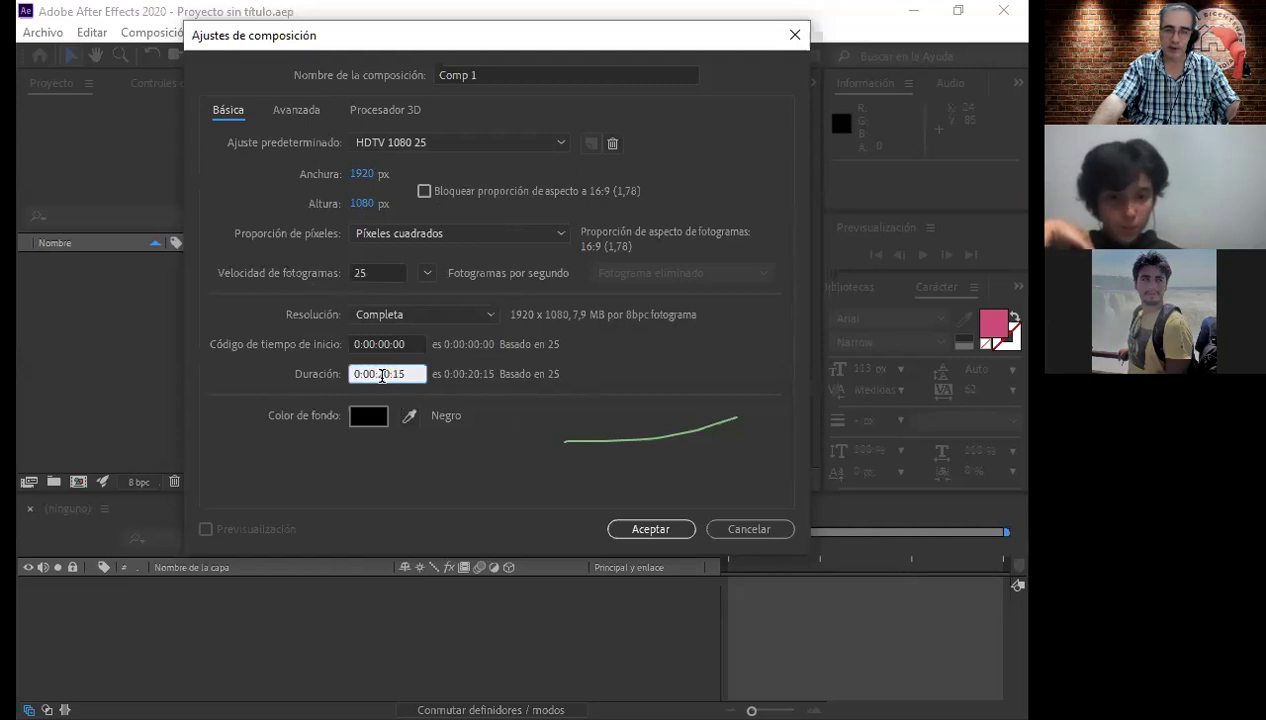
{"action": "left_click_drag", "start_coordinate": [389, 372], "coordinate": [376, 370]}
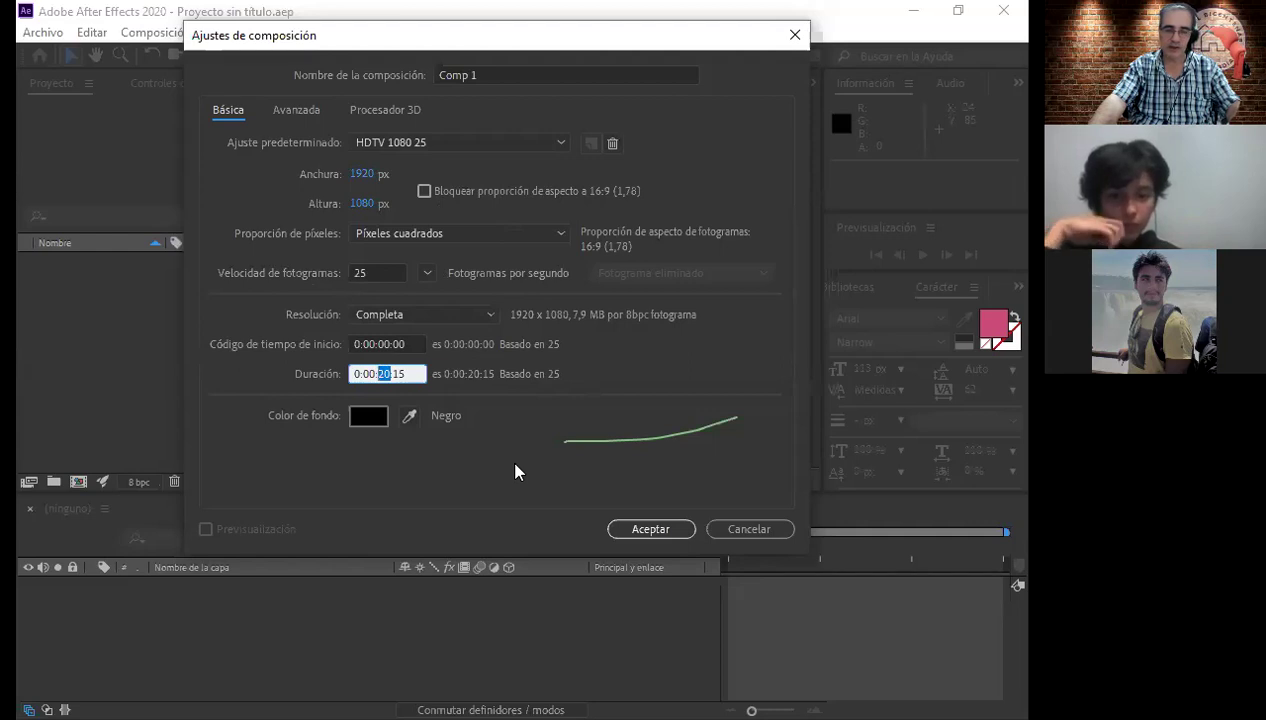
{"action": "left_click", "coordinate": [371, 374]}
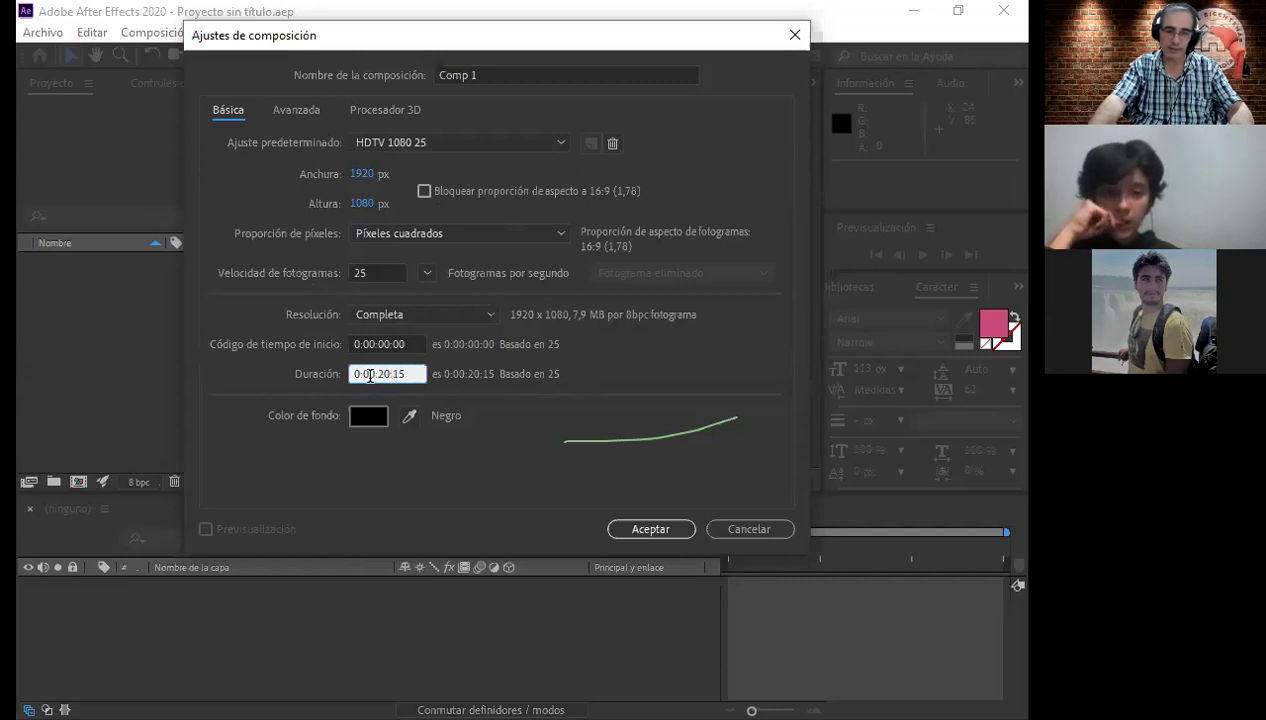
{"action": "left_click_drag", "start_coordinate": [390, 374], "coordinate": [380, 374]}
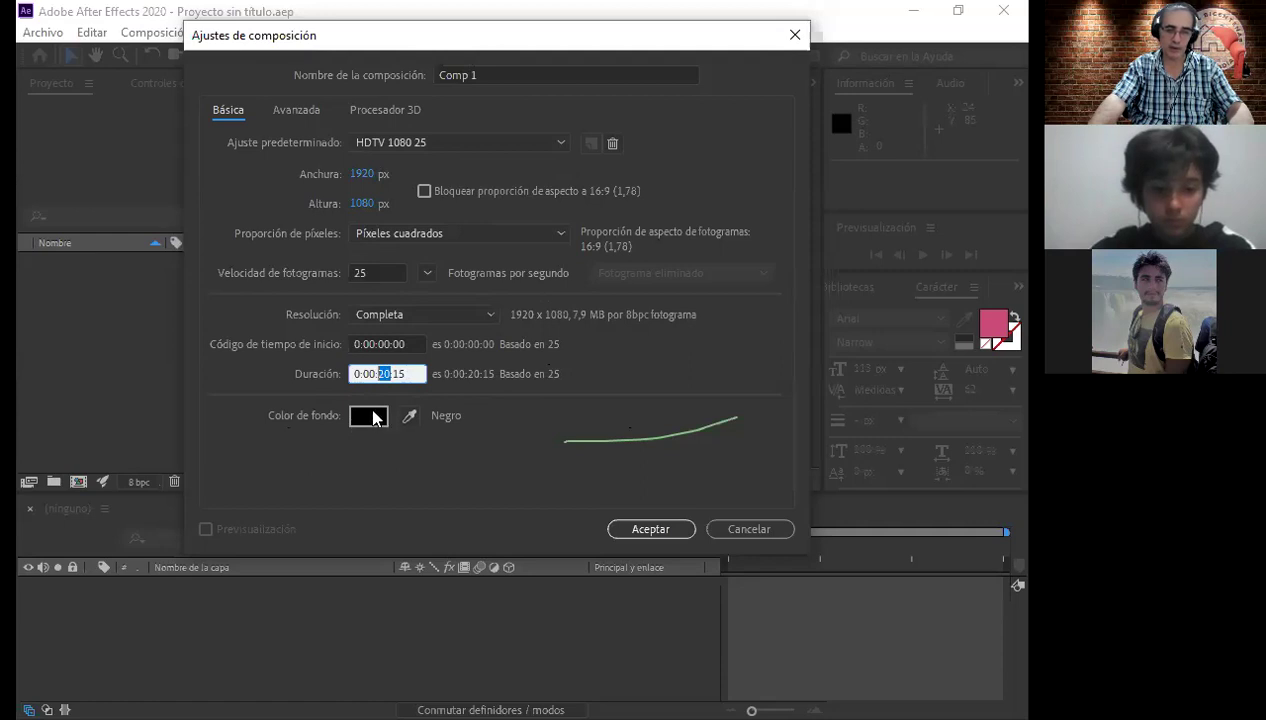
{"action": "left_click", "coordinate": [373, 418]}
{"action": "left_click_drag", "start_coordinate": [350, 444], "coordinate": [350, 435]}
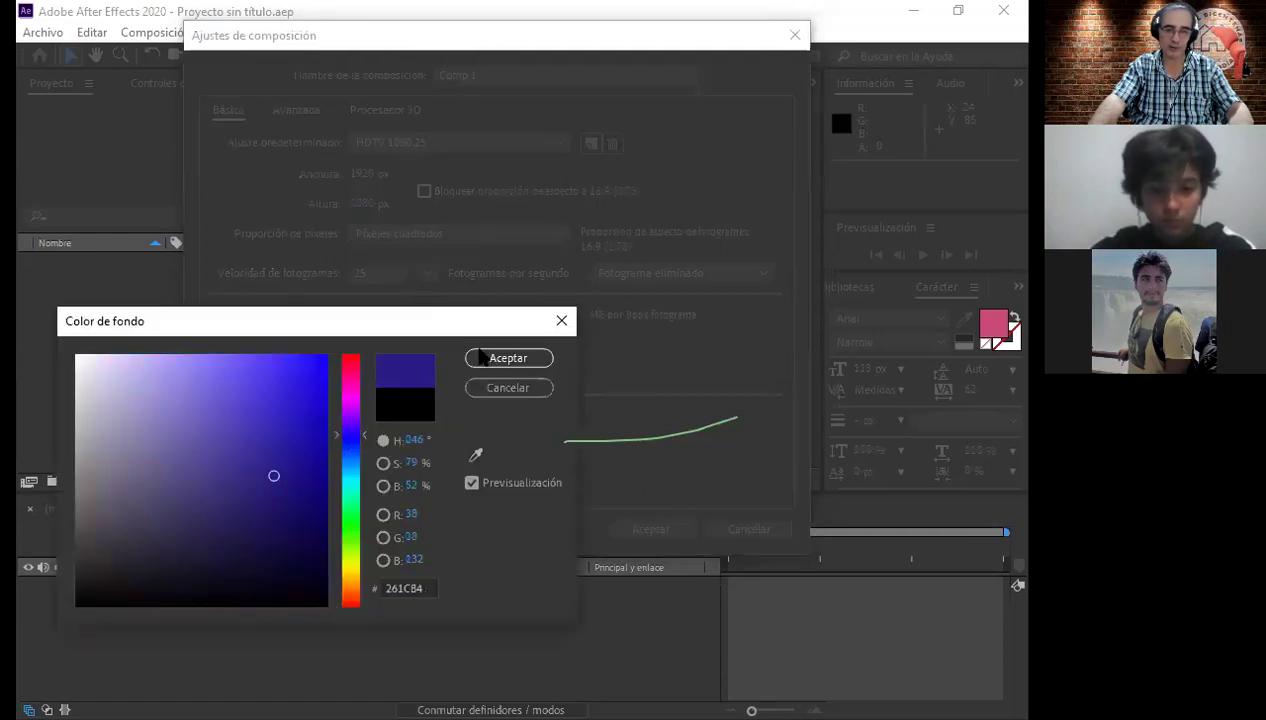
{"action": "left_click", "coordinate": [482, 386]}
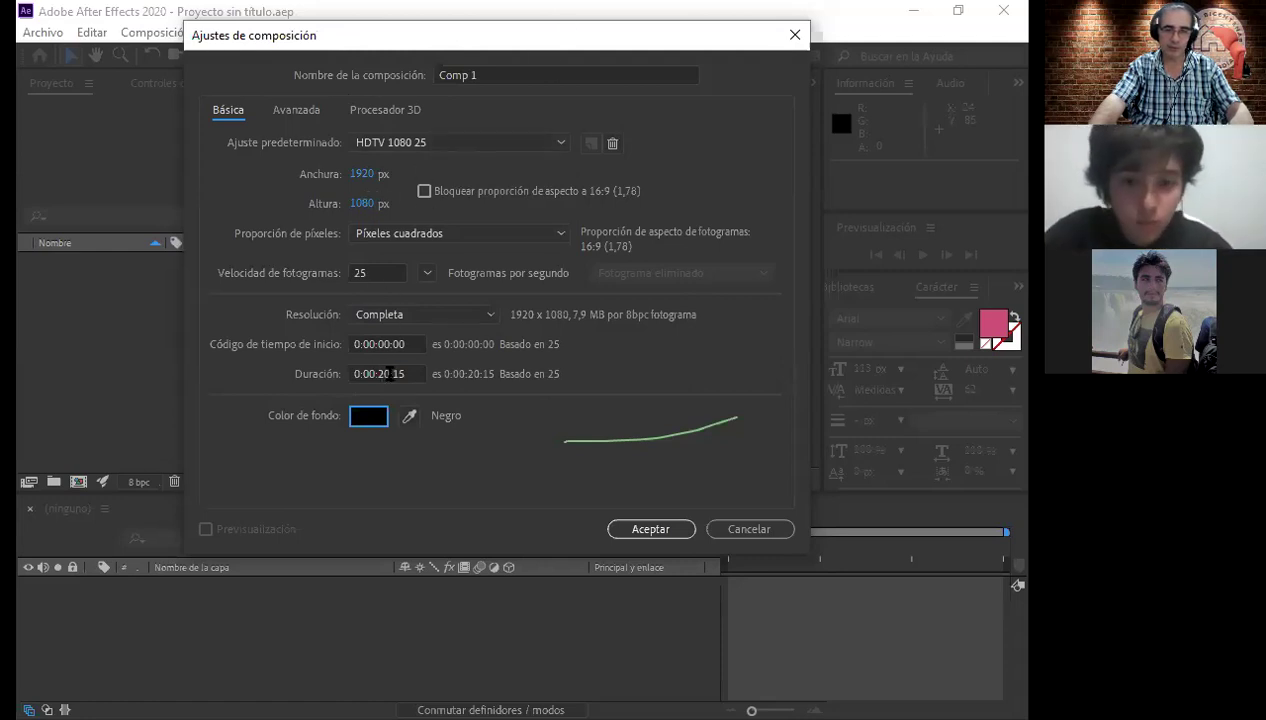
{"action": "double_click", "coordinate": [388, 374]}
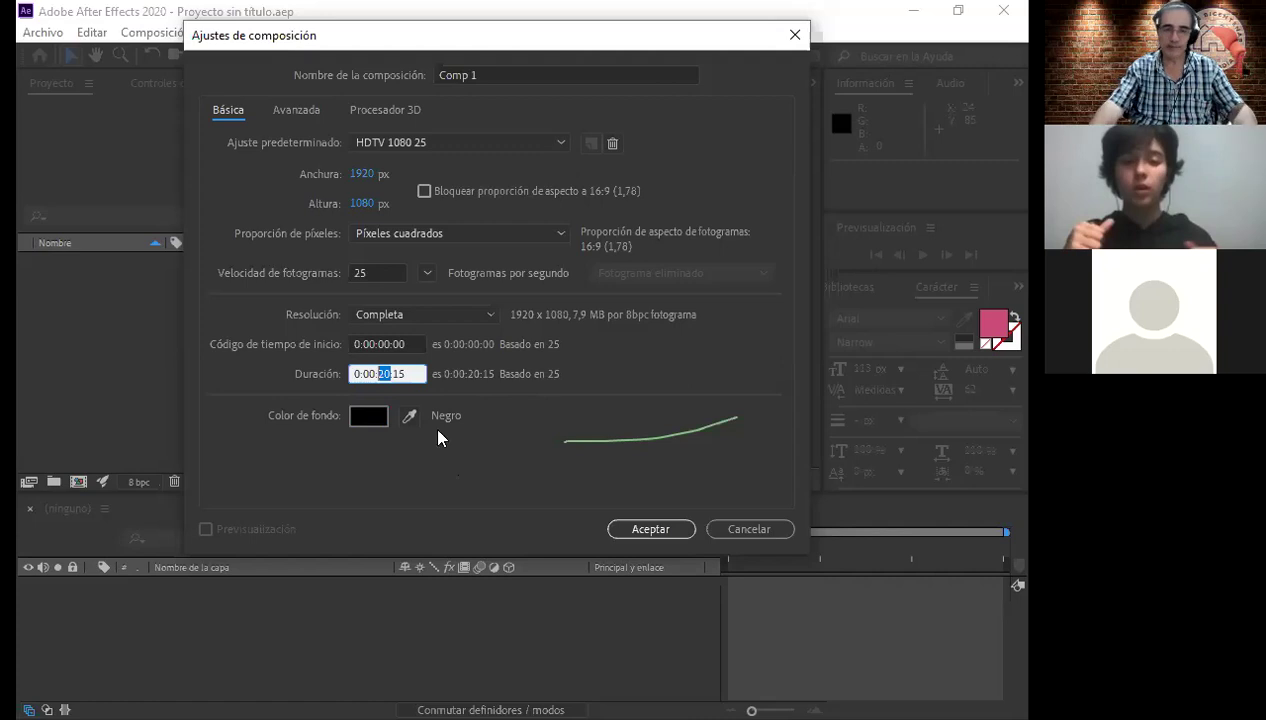
Step: Create Comp 1 with preset HDTV 1080 25, square pixels and duration 0:00:20:15
{"action": "left_click", "coordinate": [557, 146]}
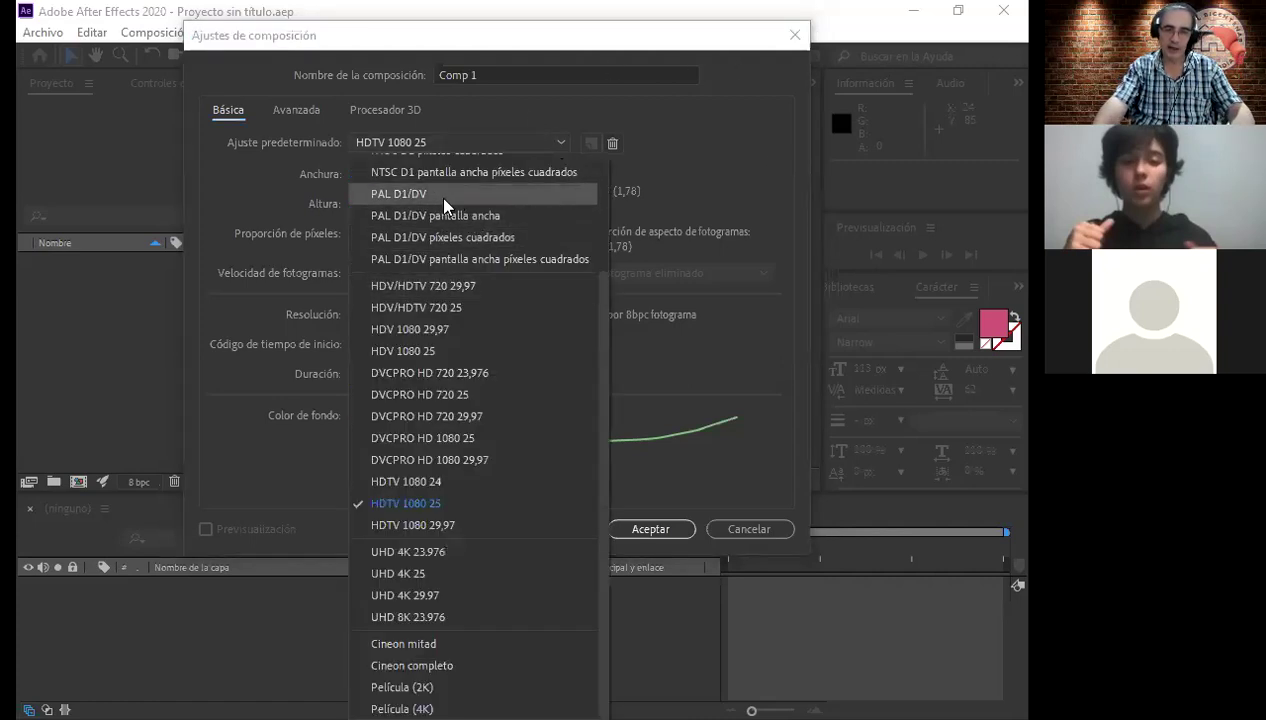
{"action": "left_click", "coordinate": [510, 116]}
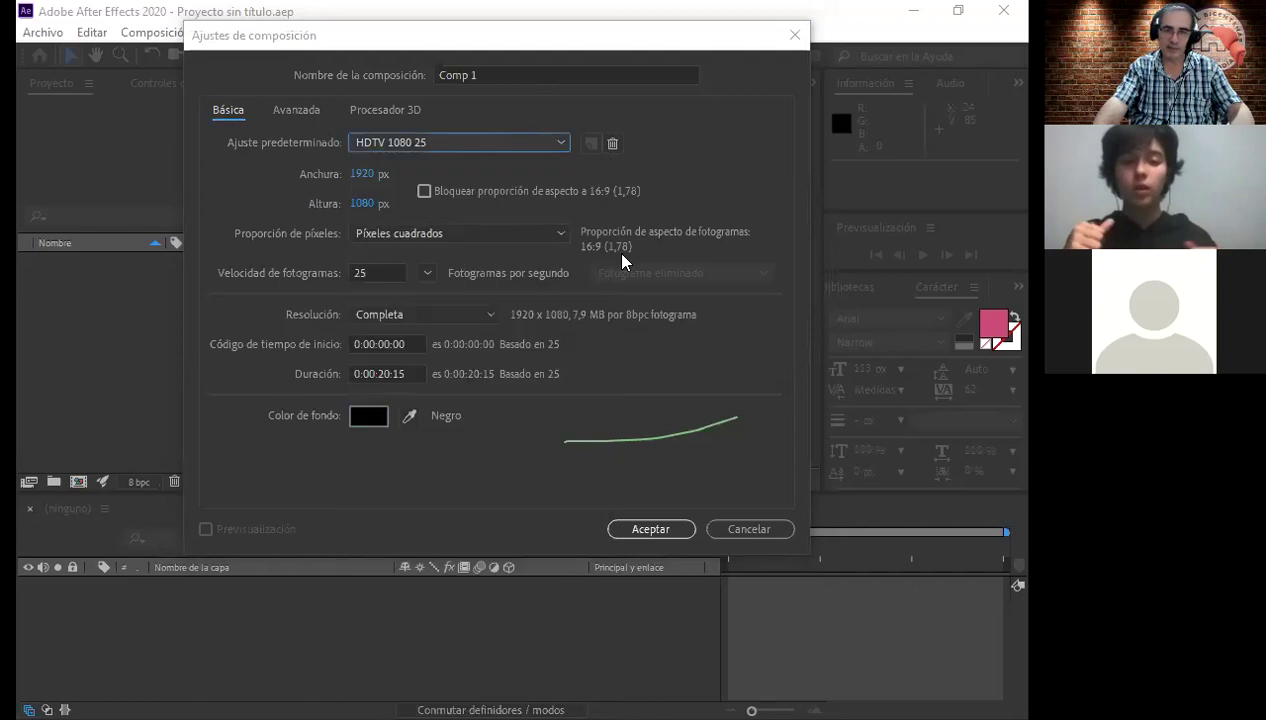
{"action": "left_click", "coordinate": [559, 237]}
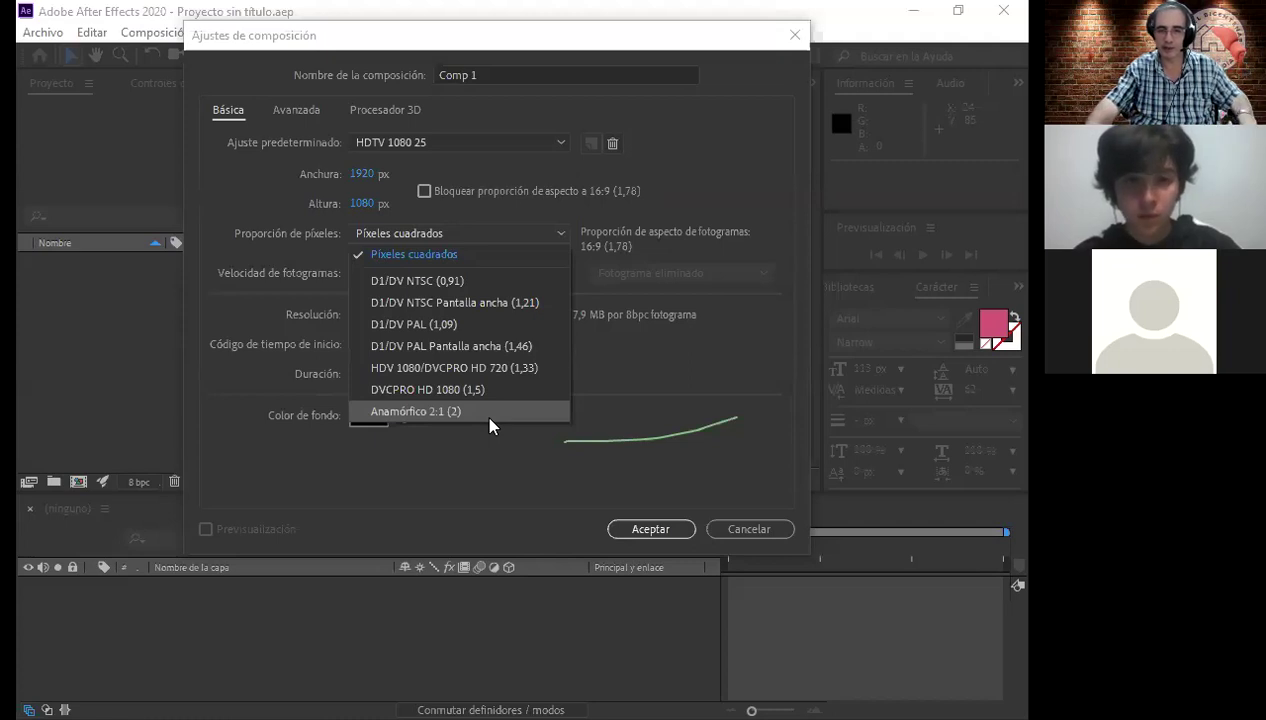
{"action": "left_click", "coordinate": [525, 478]}
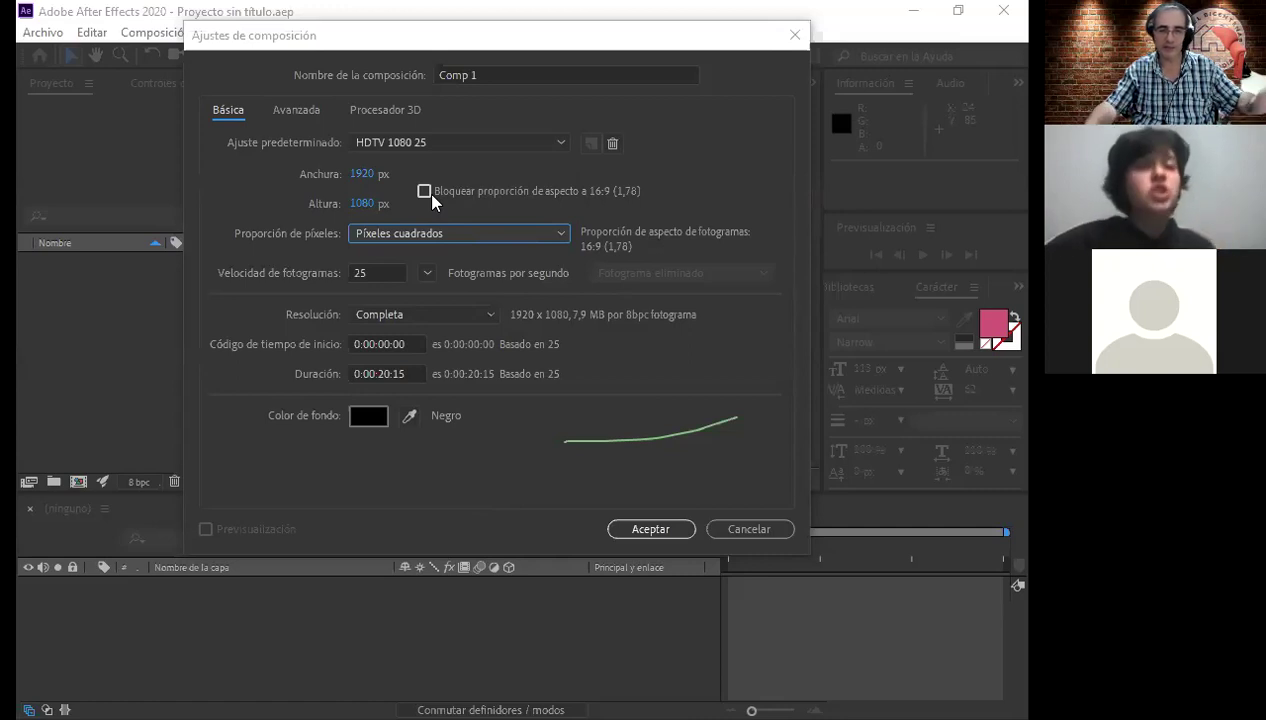
{"action": "left_click", "coordinate": [659, 531]}
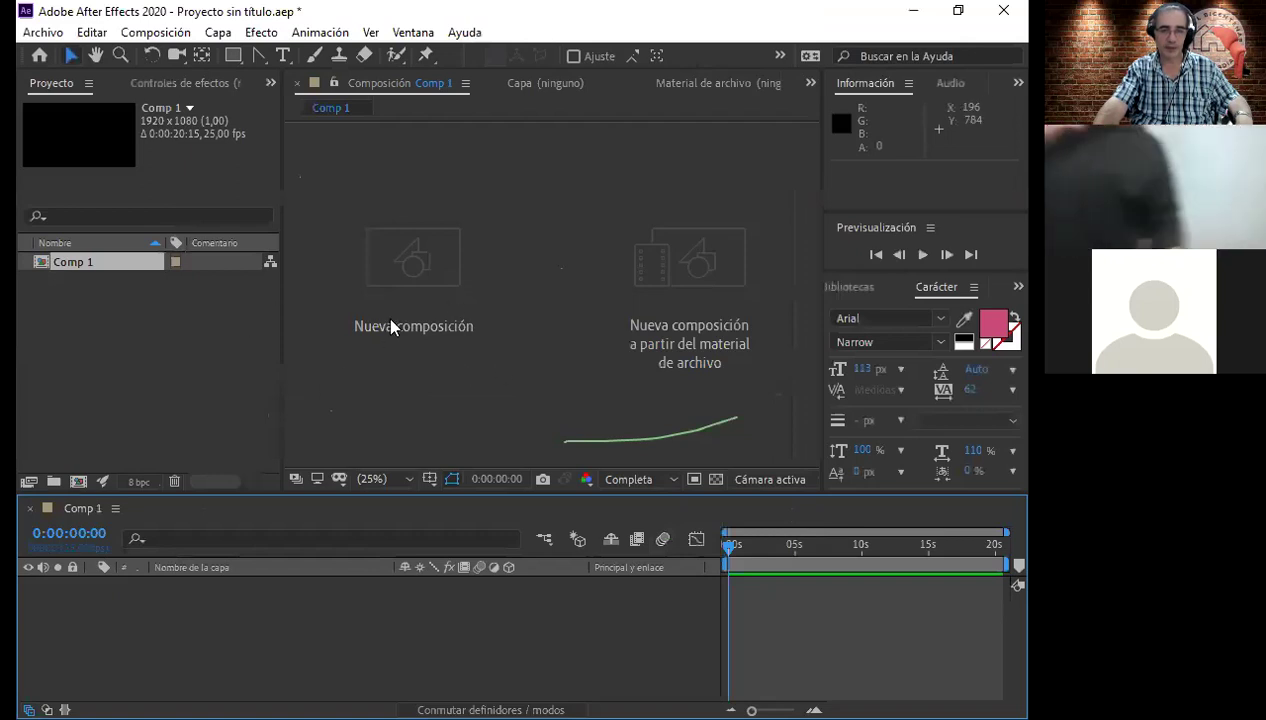
Step: Place the Comp 1 playhead at 0:00:02:17
{"action": "left_click", "coordinate": [764, 553]}
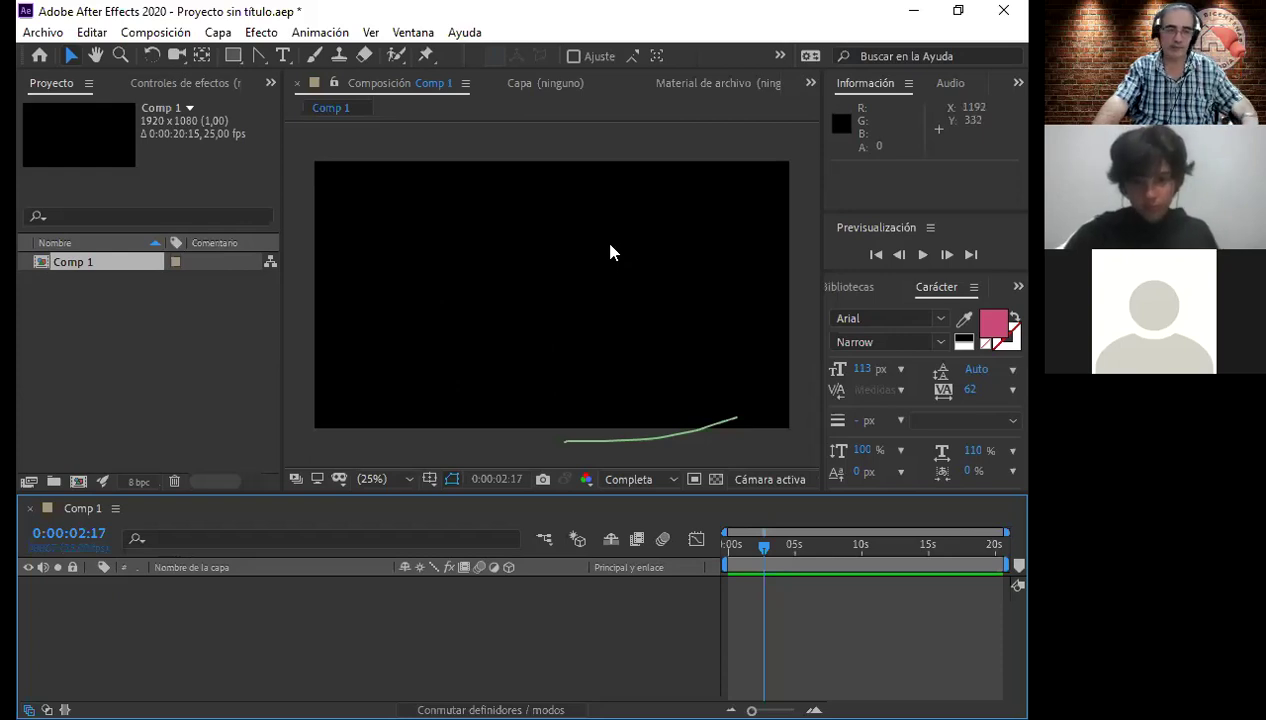
Step: Add a red solid layer to Comp 1 and squeeze it narrower horizontally
{"action": "left_click", "coordinate": [224, 34]}
{"action": "mouse_move", "coordinate": [245, 55]}
{"action": "left_click", "coordinate": [645, 78]}
{"action": "left_click", "coordinate": [497, 477]}
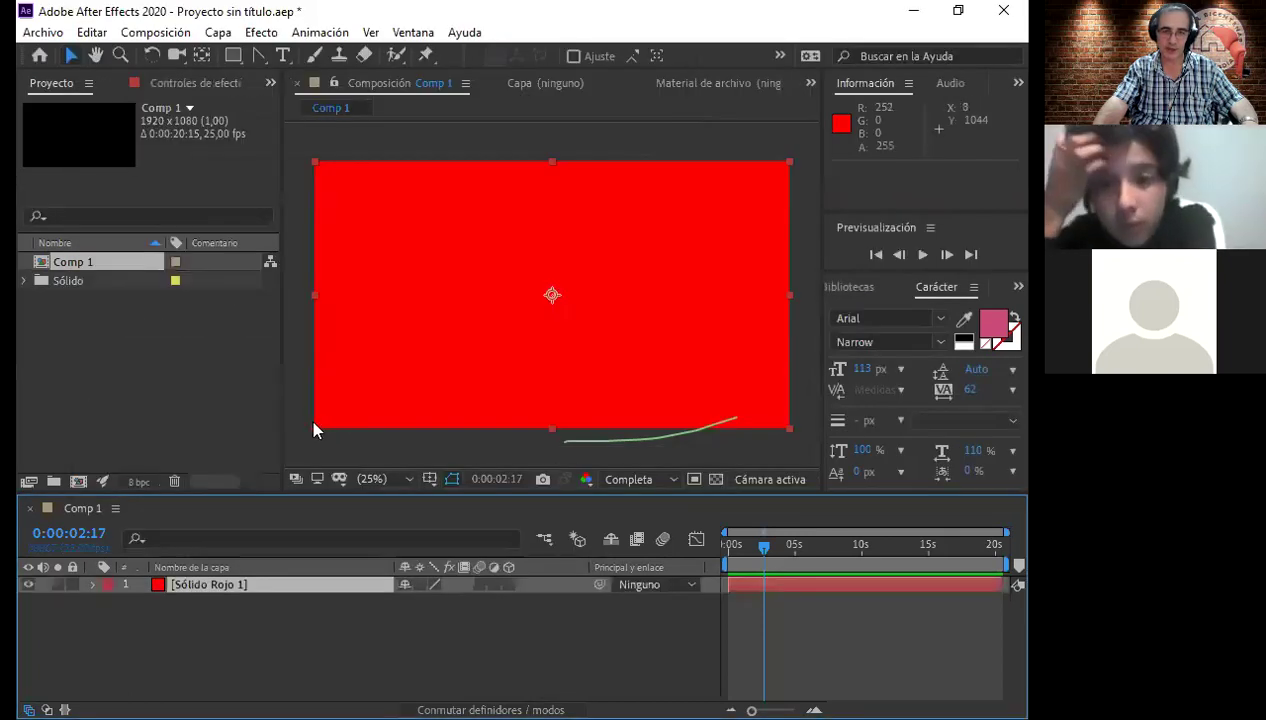
{"action": "left_click_drag", "start_coordinate": [313, 430], "coordinate": [424, 437]}
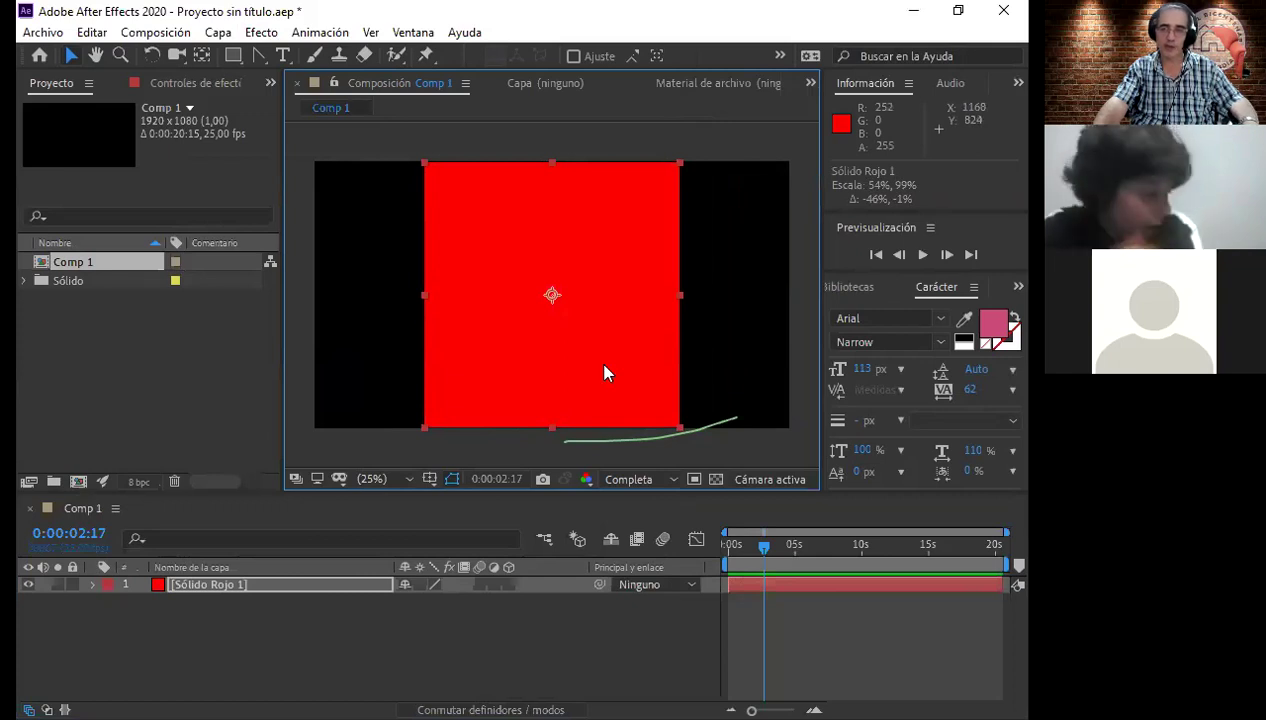
Step: Save the project, then delete the Sólido Rojo 1 layer
{"action": "key", "text": "ctrl+s"}
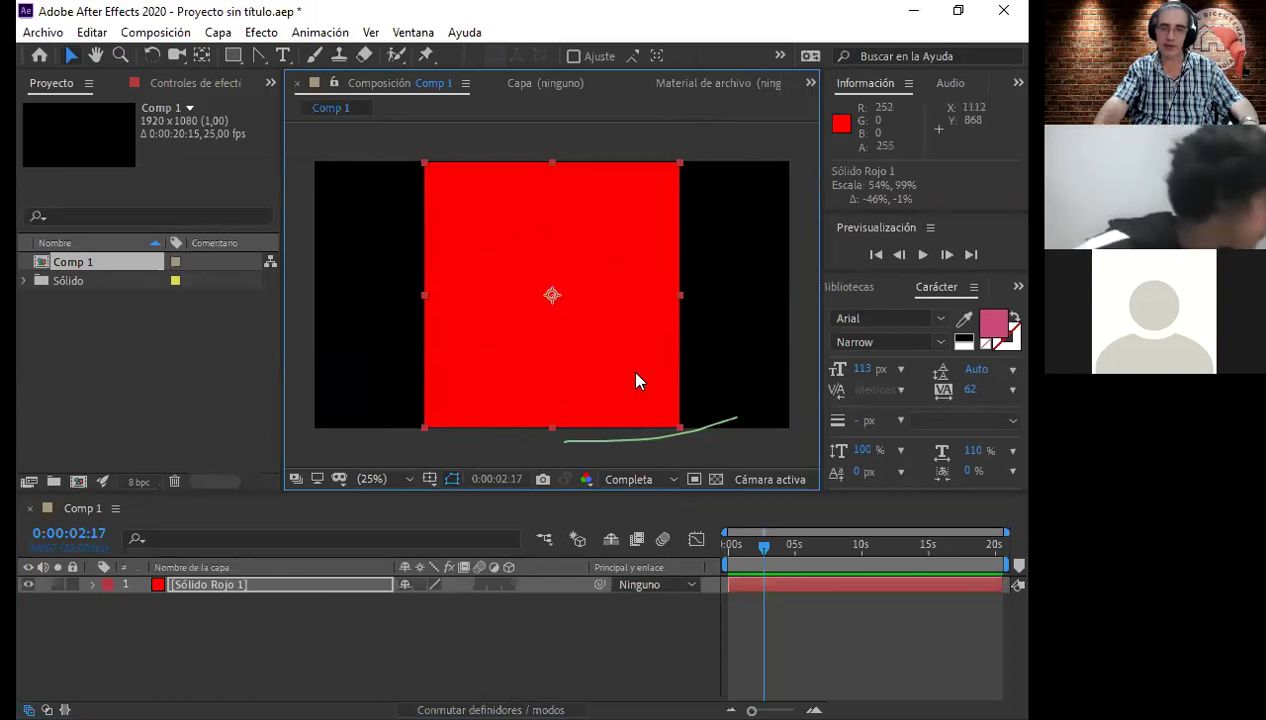
{"action": "key", "text": "ctrl+s"}
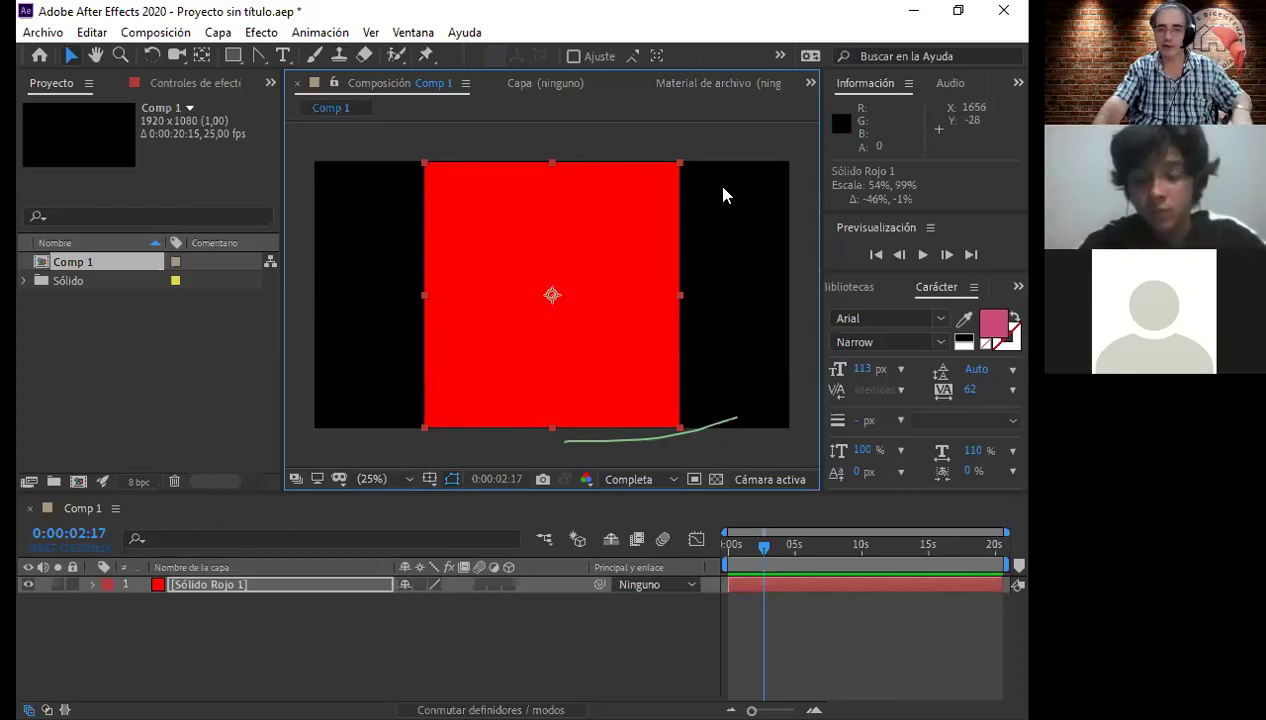
{"action": "left_click", "coordinate": [216, 585]}
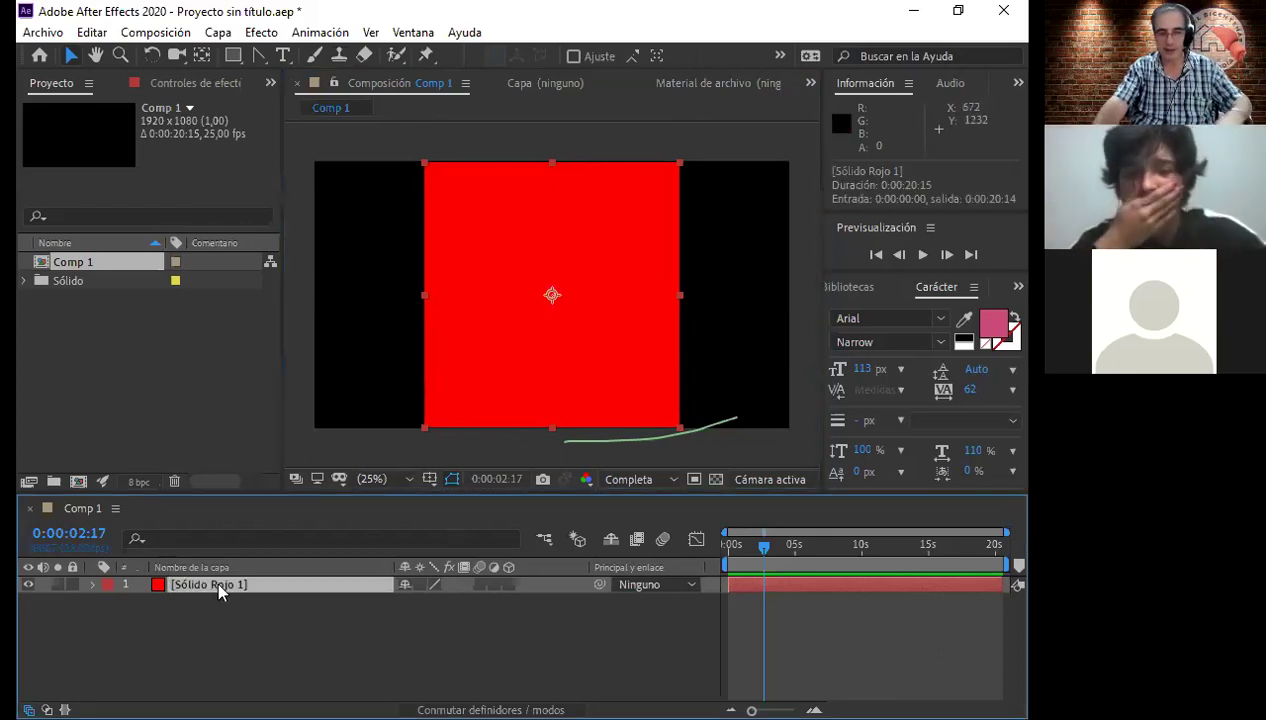
{"action": "key", "text": "Delete"}
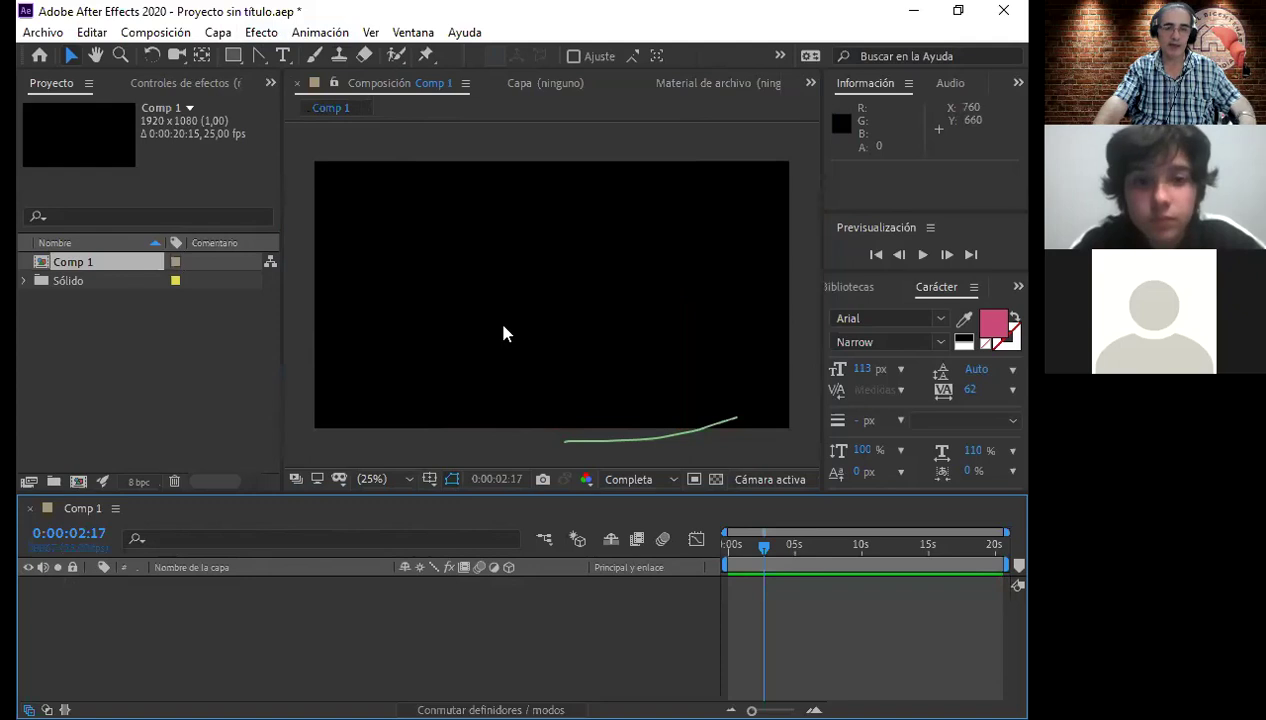
Step: Add full-frame solid Sólido Rojo 2 in pure red (EE0000) and save the project
{"action": "left_click", "coordinate": [218, 38]}
{"action": "mouse_move", "coordinate": [243, 52]}
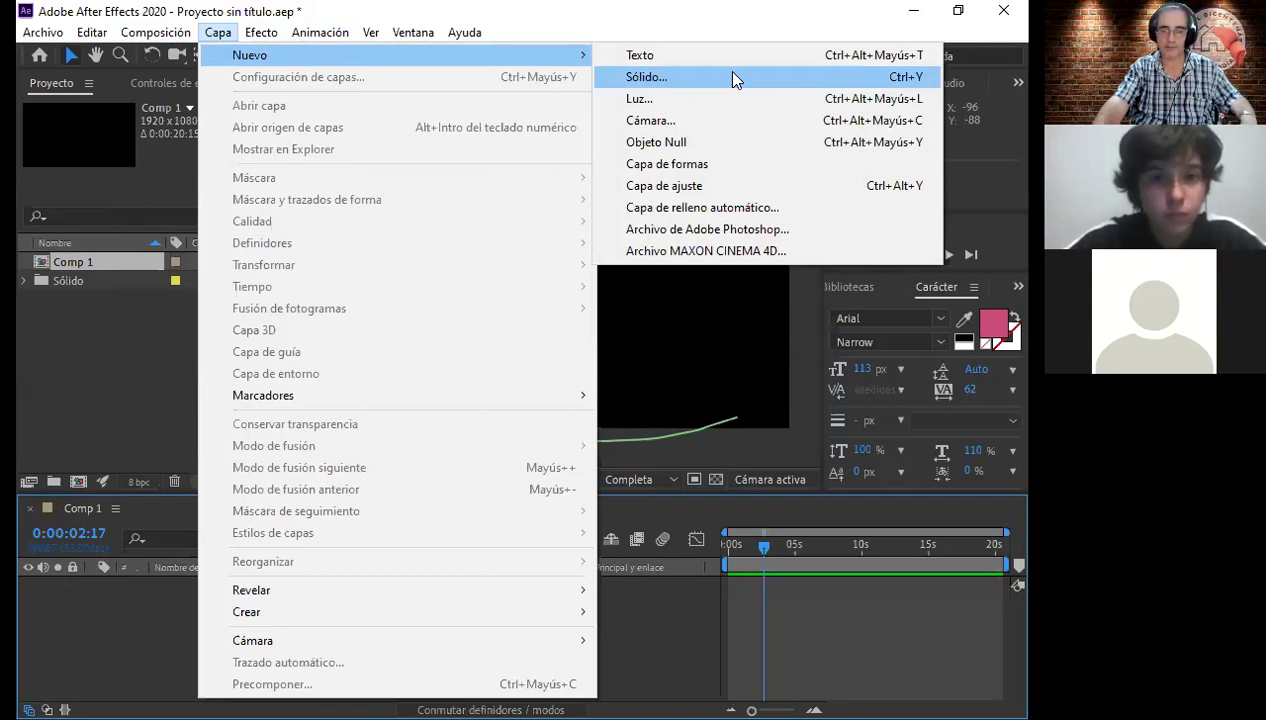
{"action": "left_click", "coordinate": [733, 79]}
{"action": "left_click", "coordinate": [366, 427]}
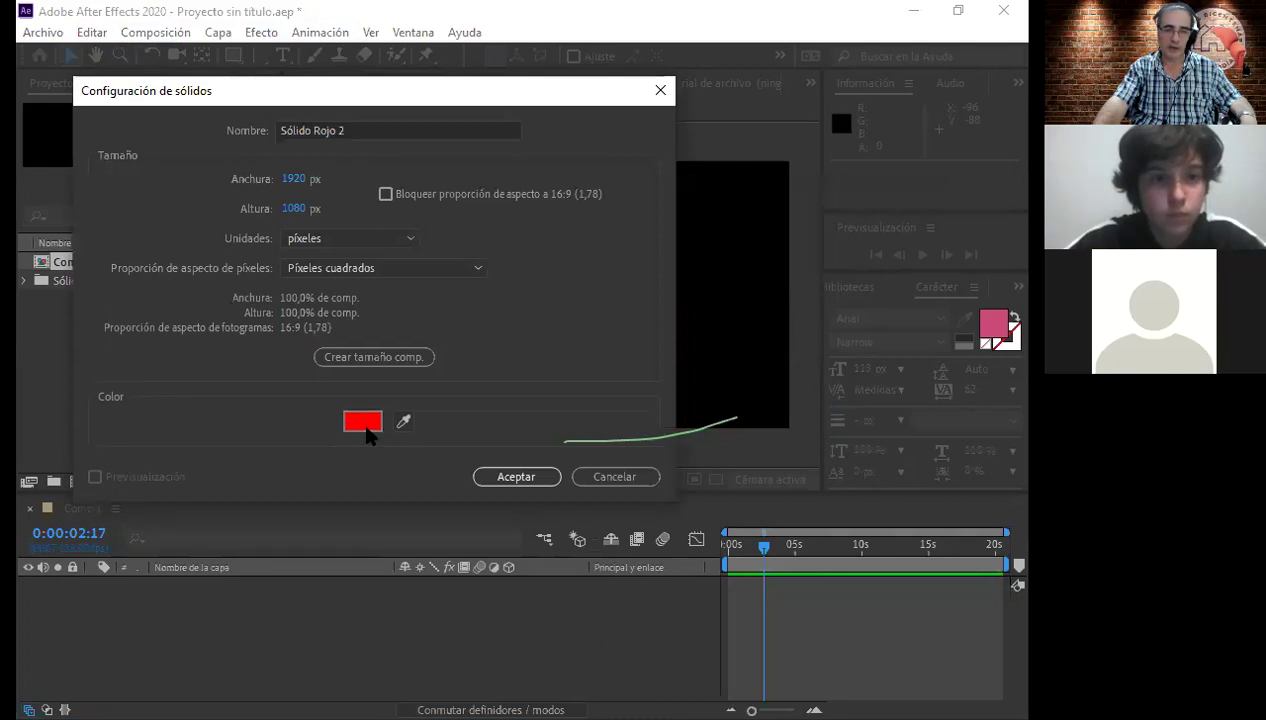
{"action": "left_click", "coordinate": [347, 433]}
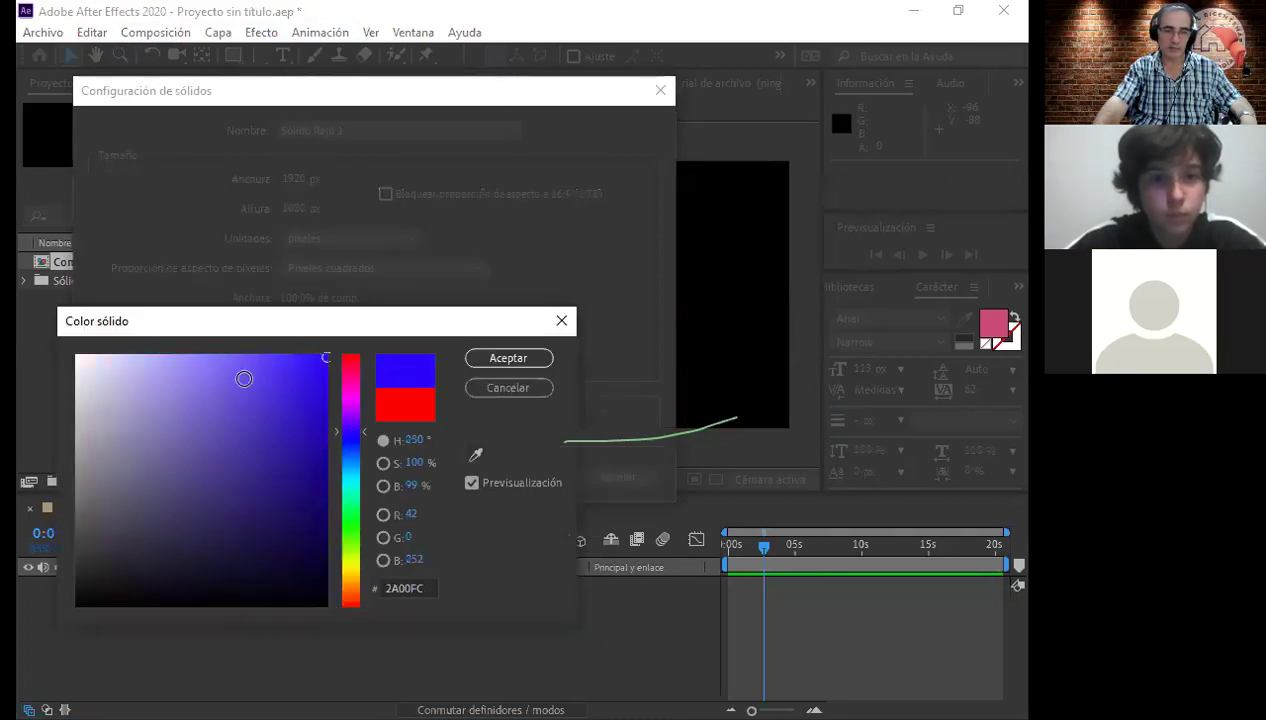
{"action": "left_click_drag", "start_coordinate": [352, 370], "coordinate": [352, 354]}
{"action": "left_click", "coordinate": [497, 360]}
{"action": "left_click", "coordinate": [515, 474]}
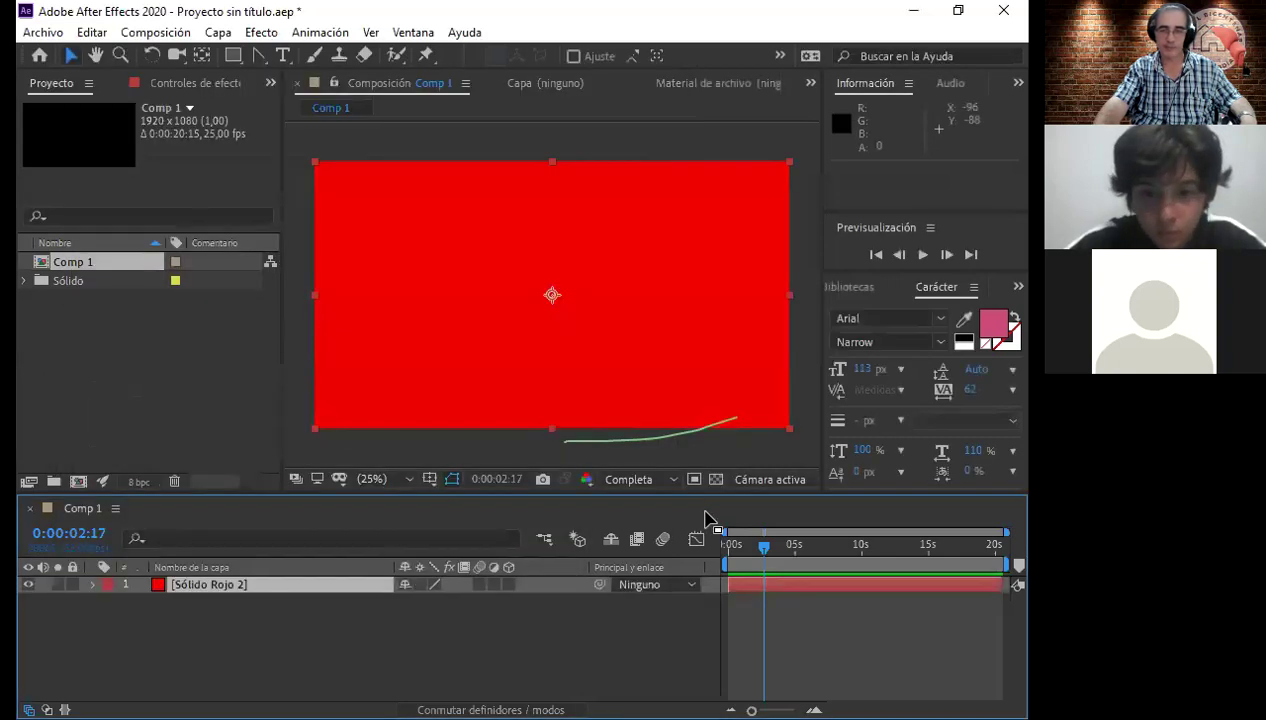
{"action": "key", "text": "ctrl+s"}
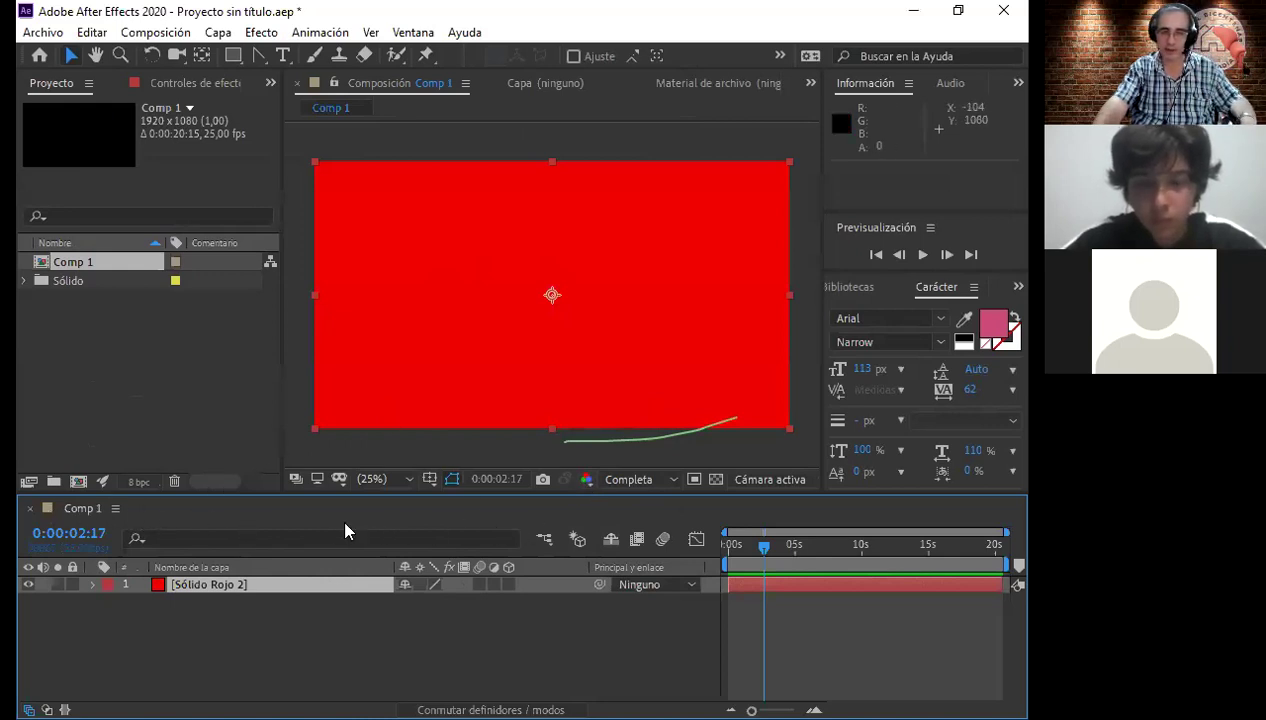
{"action": "key", "text": "ctrl+s"}
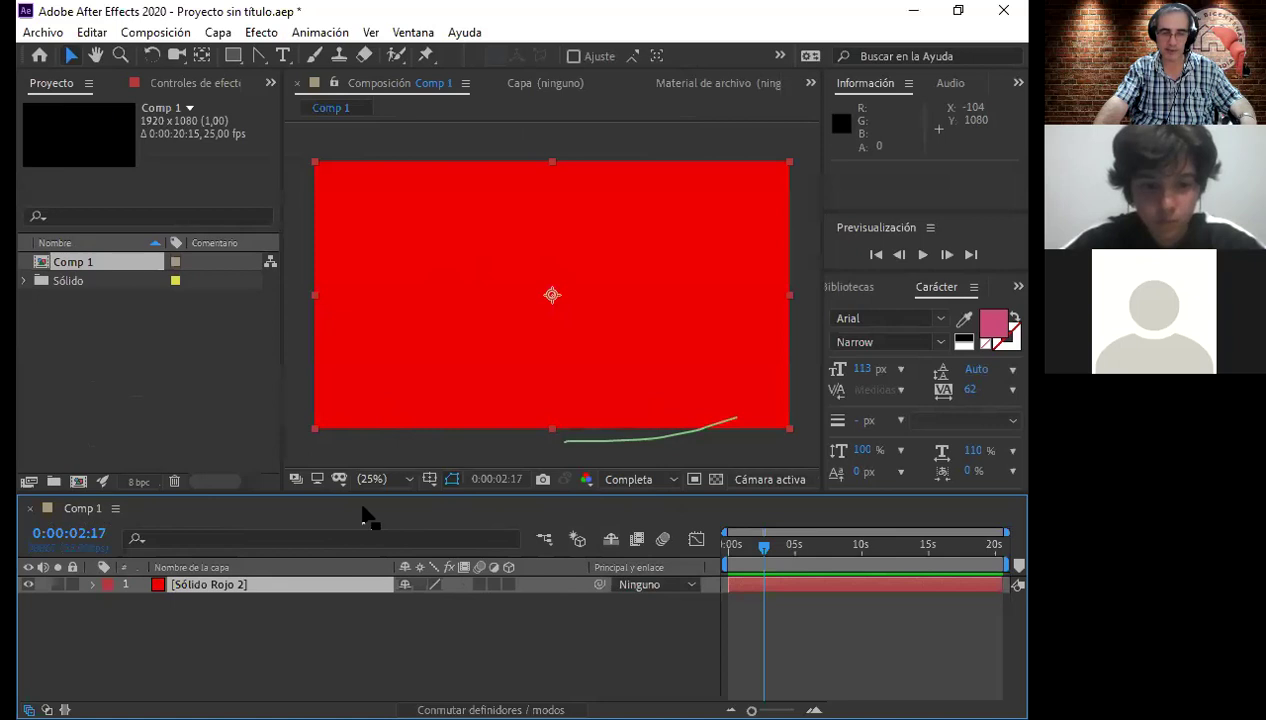
Step: Save, then rename the Comp 1 composition to 'uno' in the Project panel
{"action": "key", "text": "ctrl+s"}
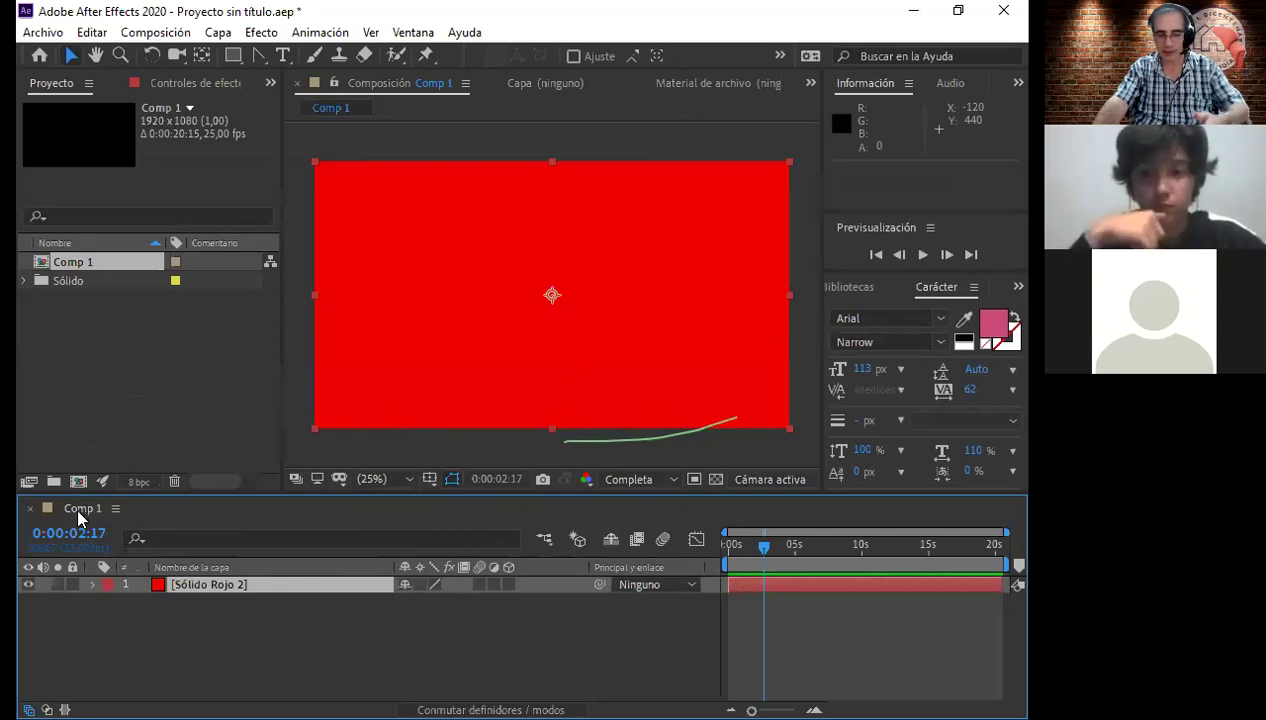
{"action": "left_click", "coordinate": [81, 264]}
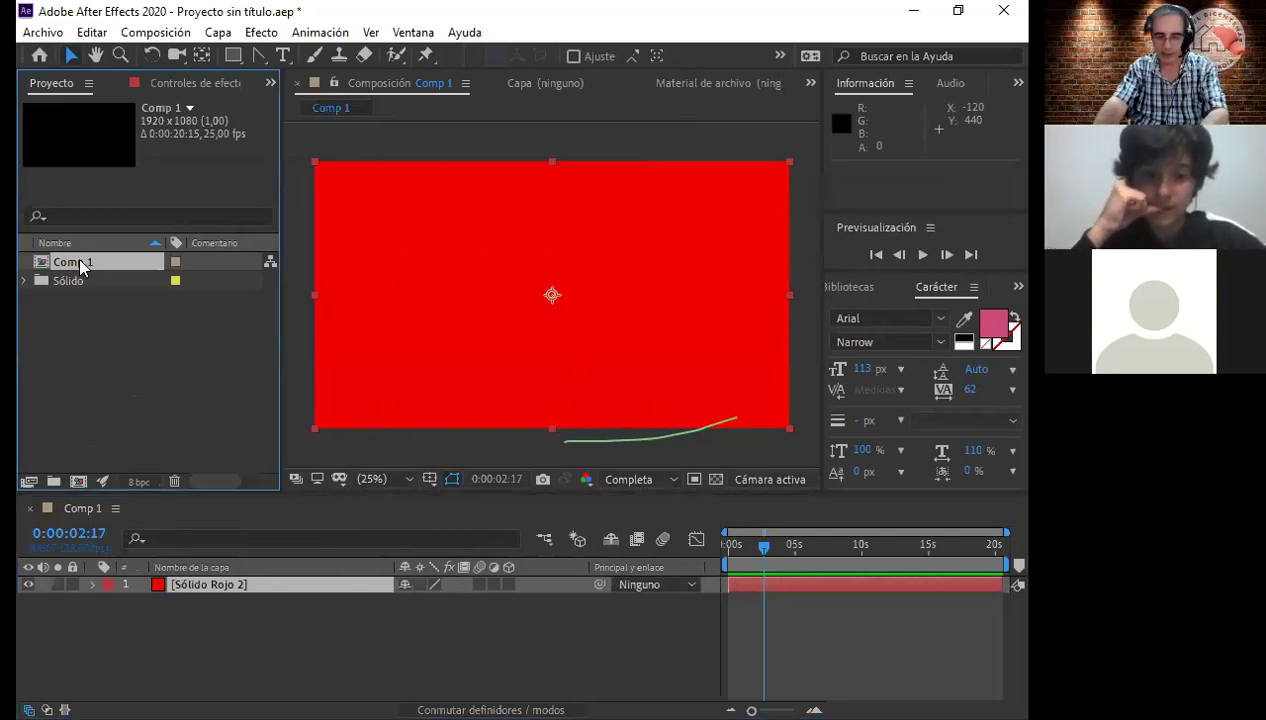
{"action": "key", "text": "Return"}
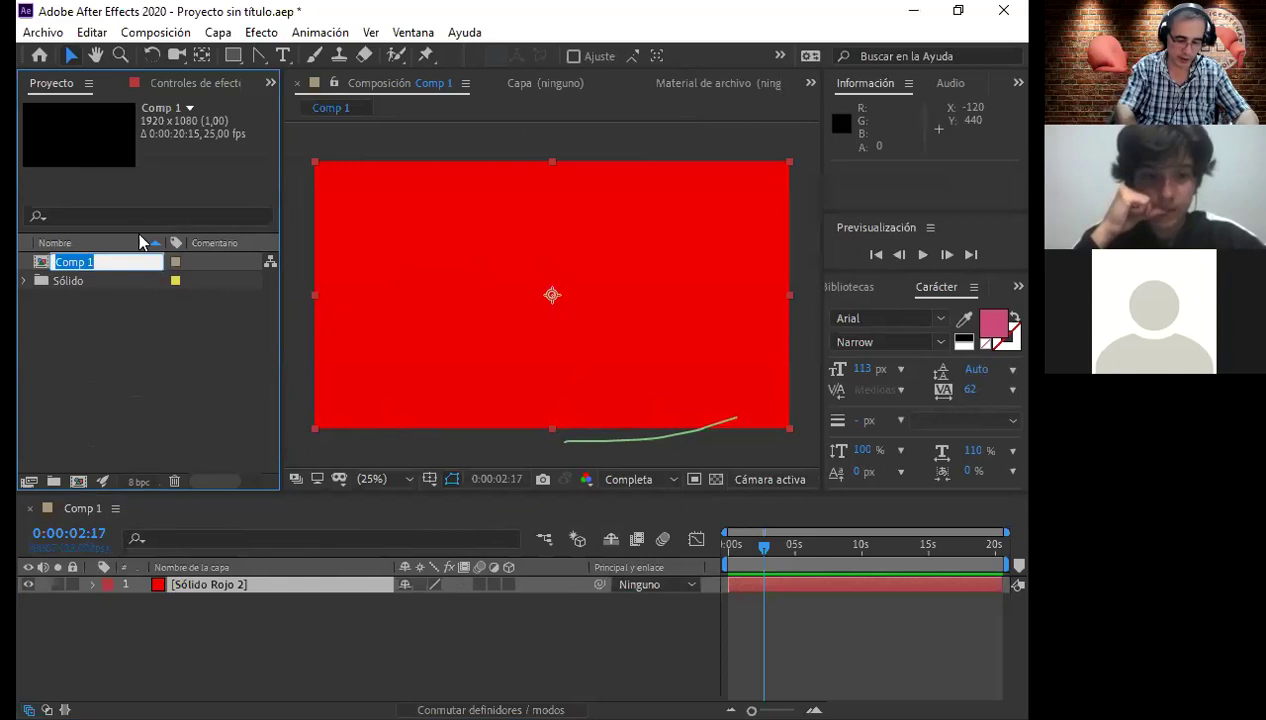
{"action": "type", "text": "uno"}
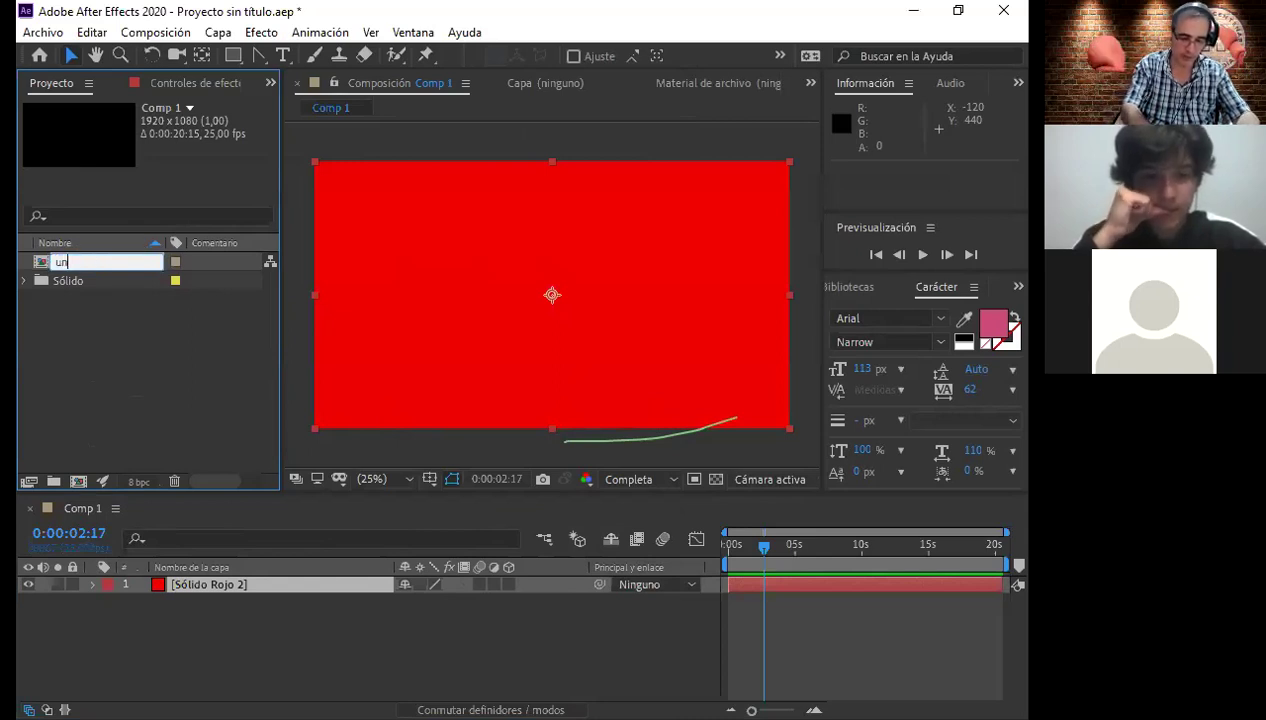
{"action": "key", "text": "Return"}
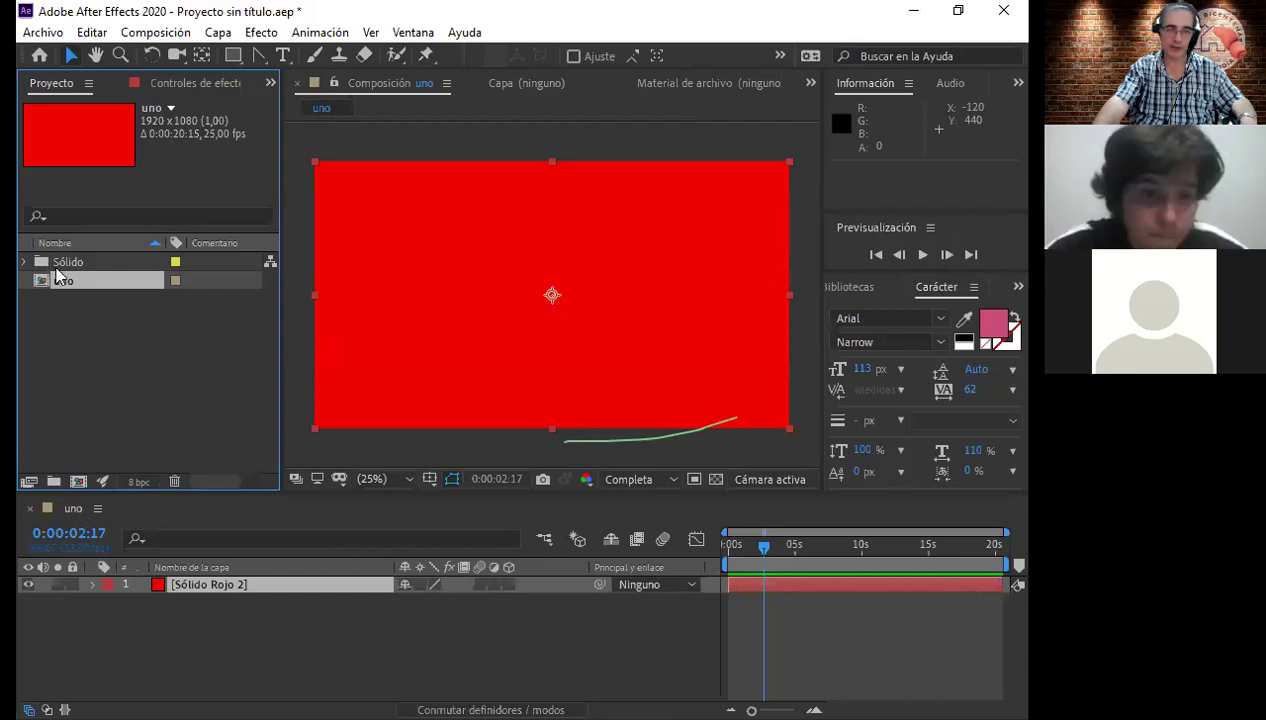
{"action": "left_click", "coordinate": [25, 262]}
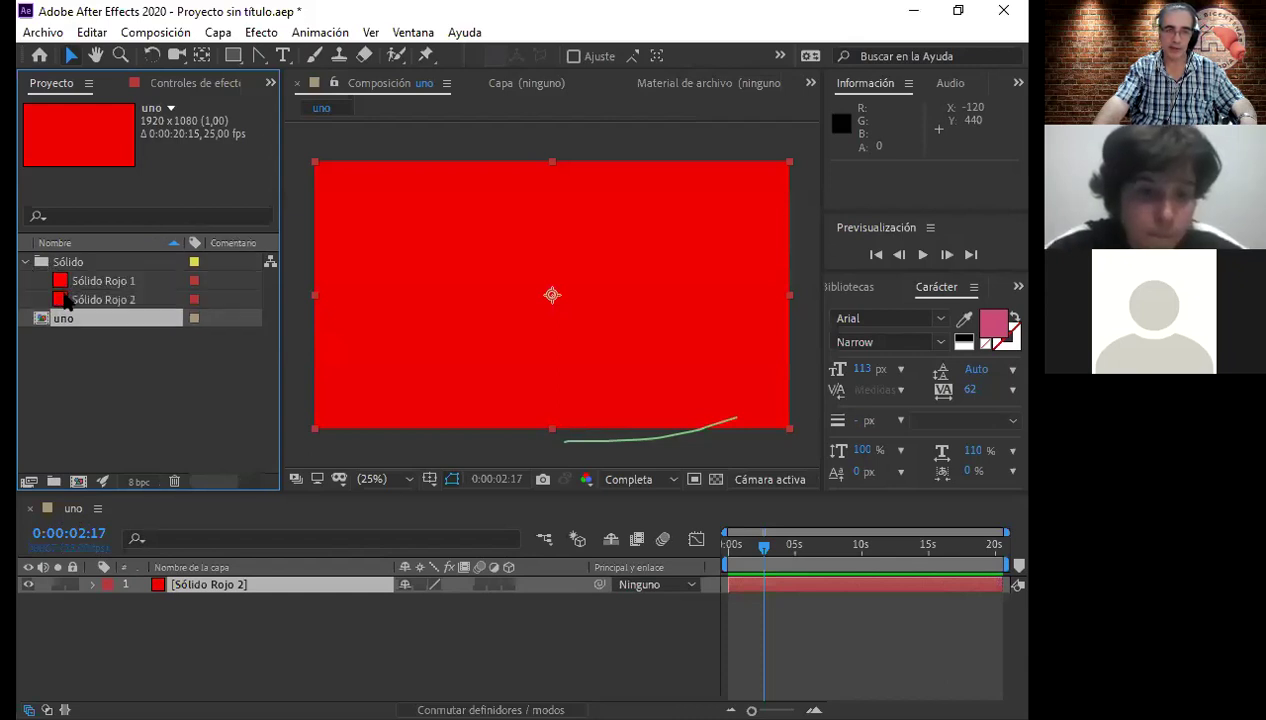
{"action": "left_click", "coordinate": [25, 263]}
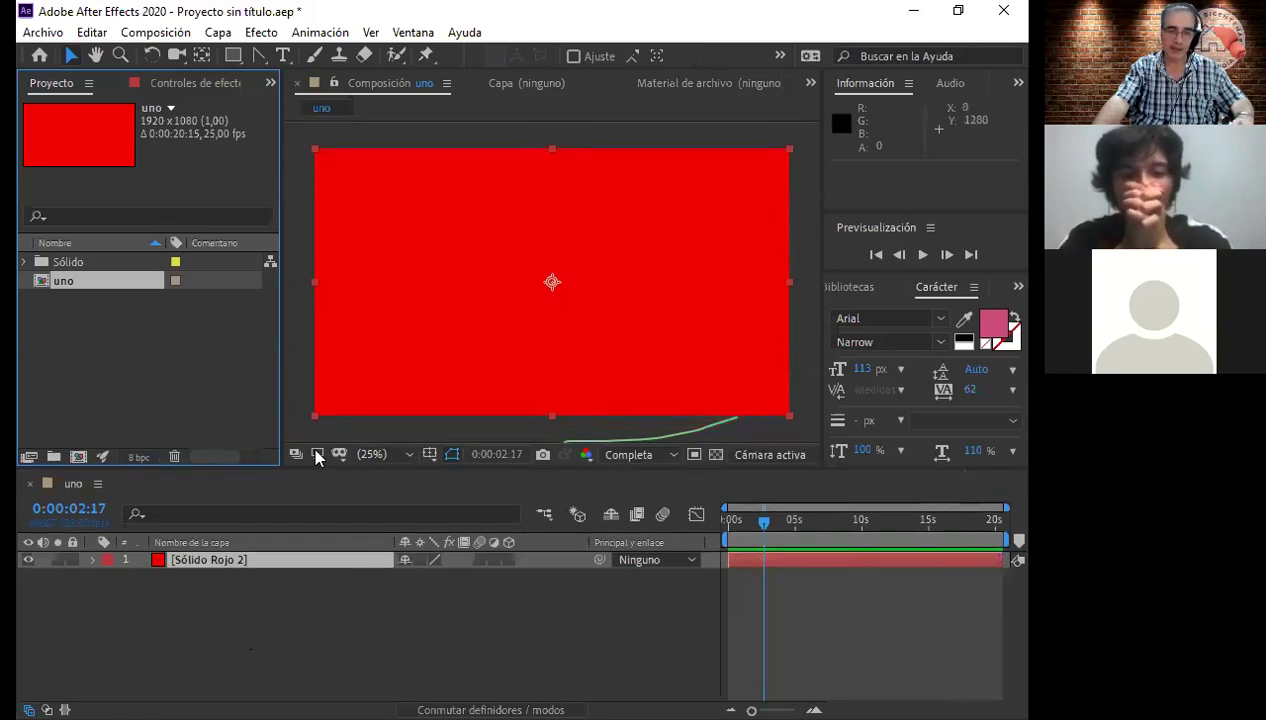
Step: Enlarge the timeline and expand Sólido Rojo 2's Transform properties
{"action": "left_click_drag", "start_coordinate": [317, 490], "coordinate": [317, 444]}
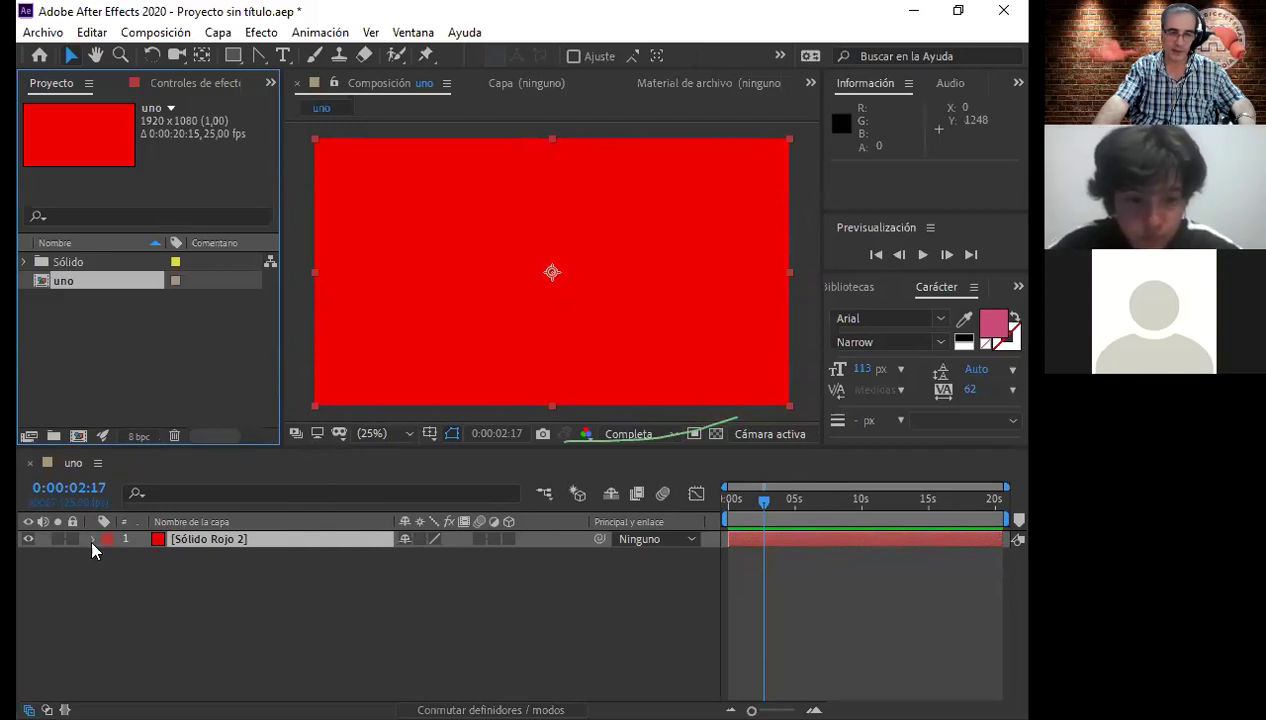
{"action": "left_click", "coordinate": [92, 539]}
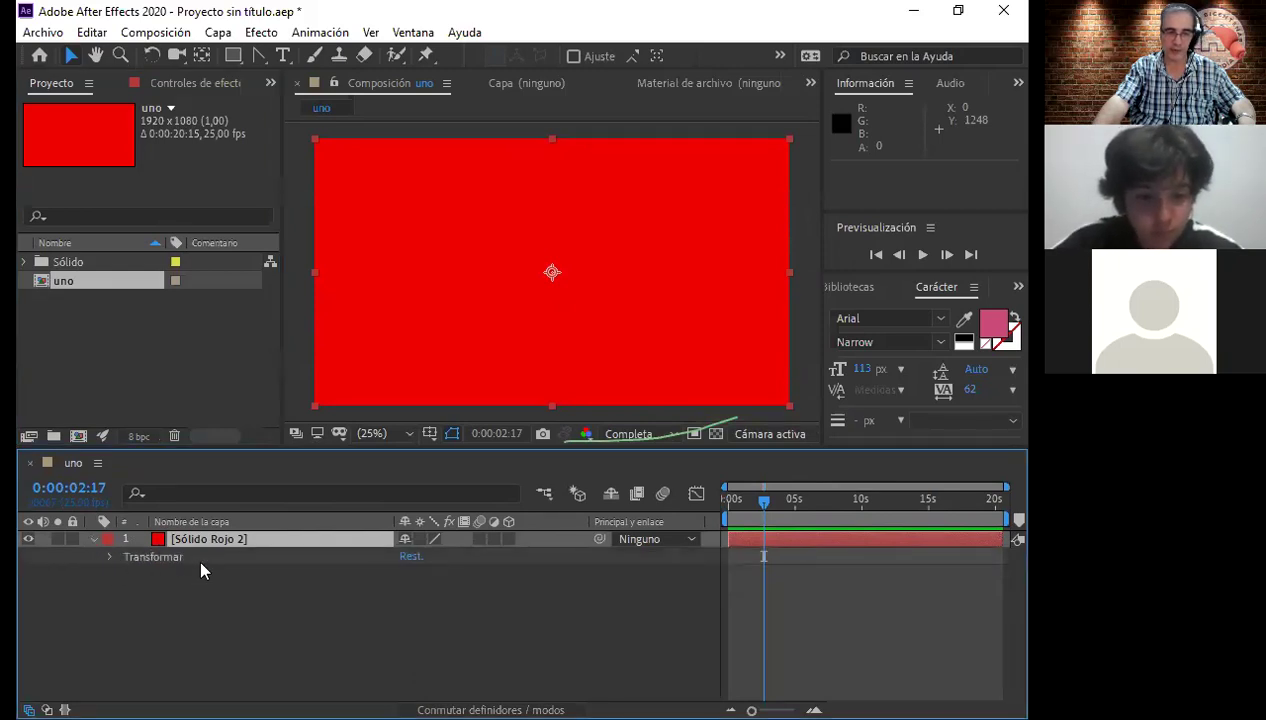
{"action": "left_click", "coordinate": [109, 557]}
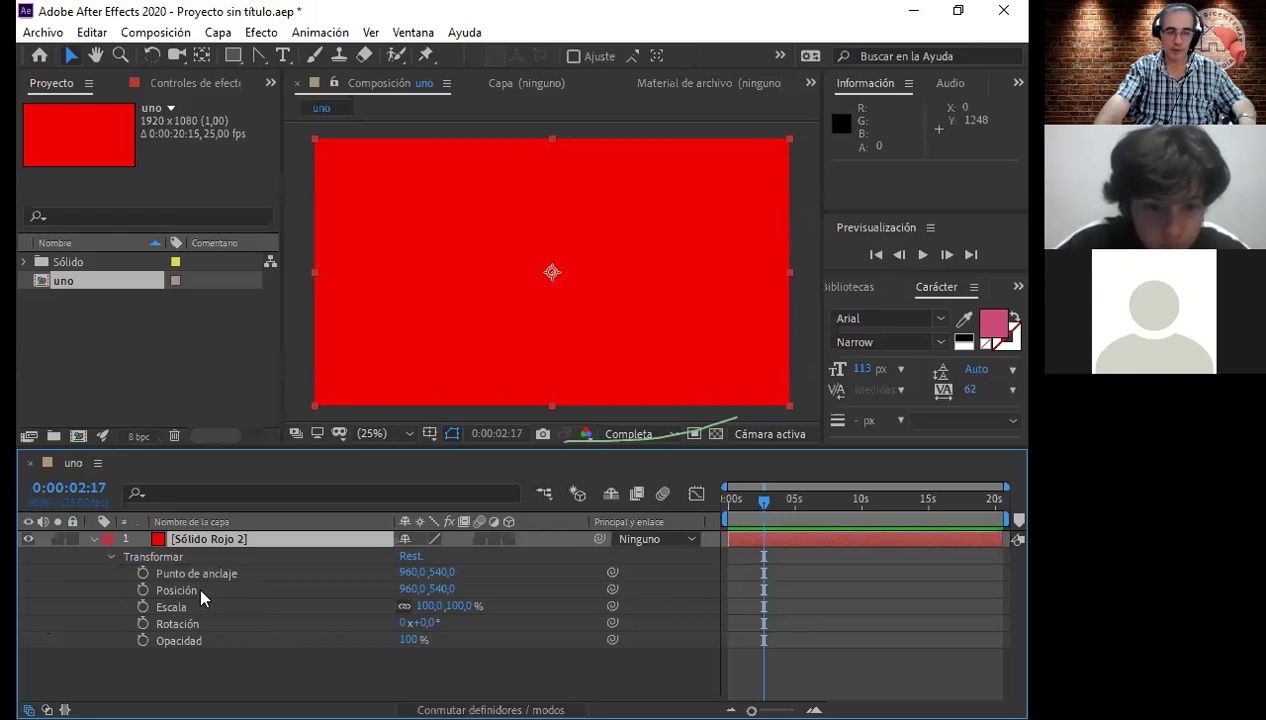
{"action": "left_click", "coordinate": [193, 641]}
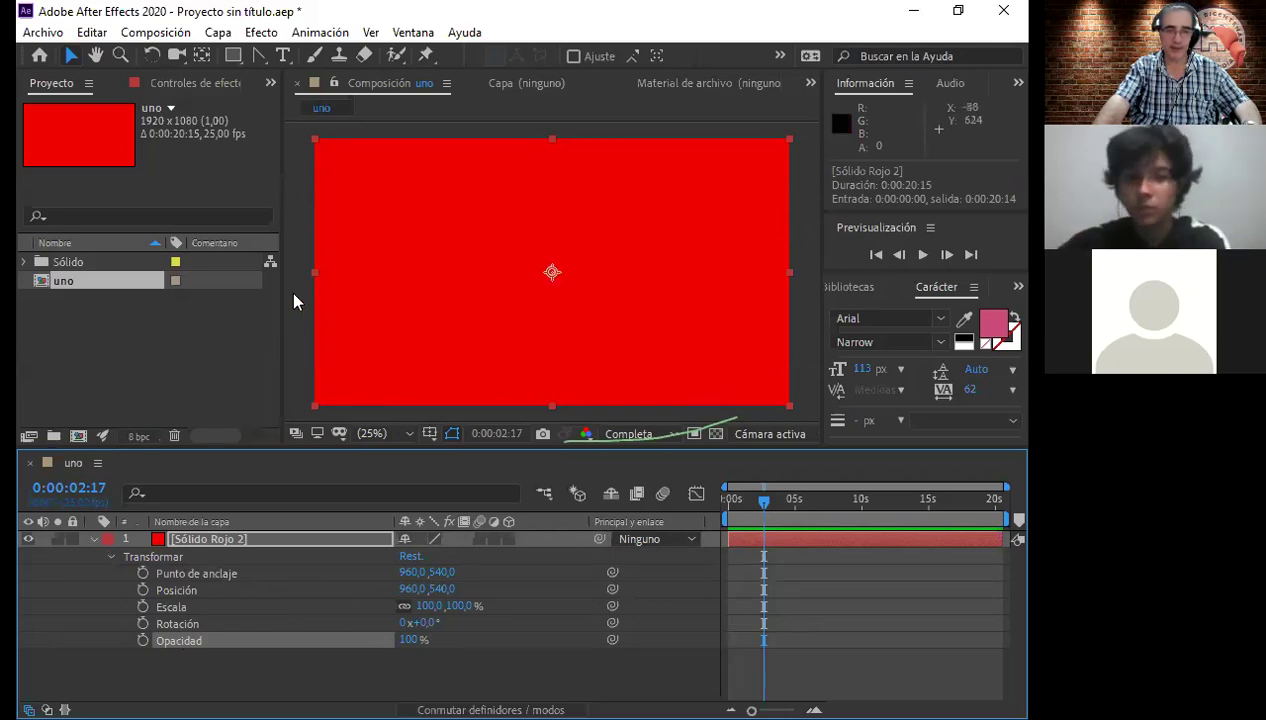
Step: Drag the solid's handles until Escala reads about 13,3 × 25,2 %
{"action": "left_click_drag", "start_coordinate": [310, 271], "coordinate": [506, 285]}
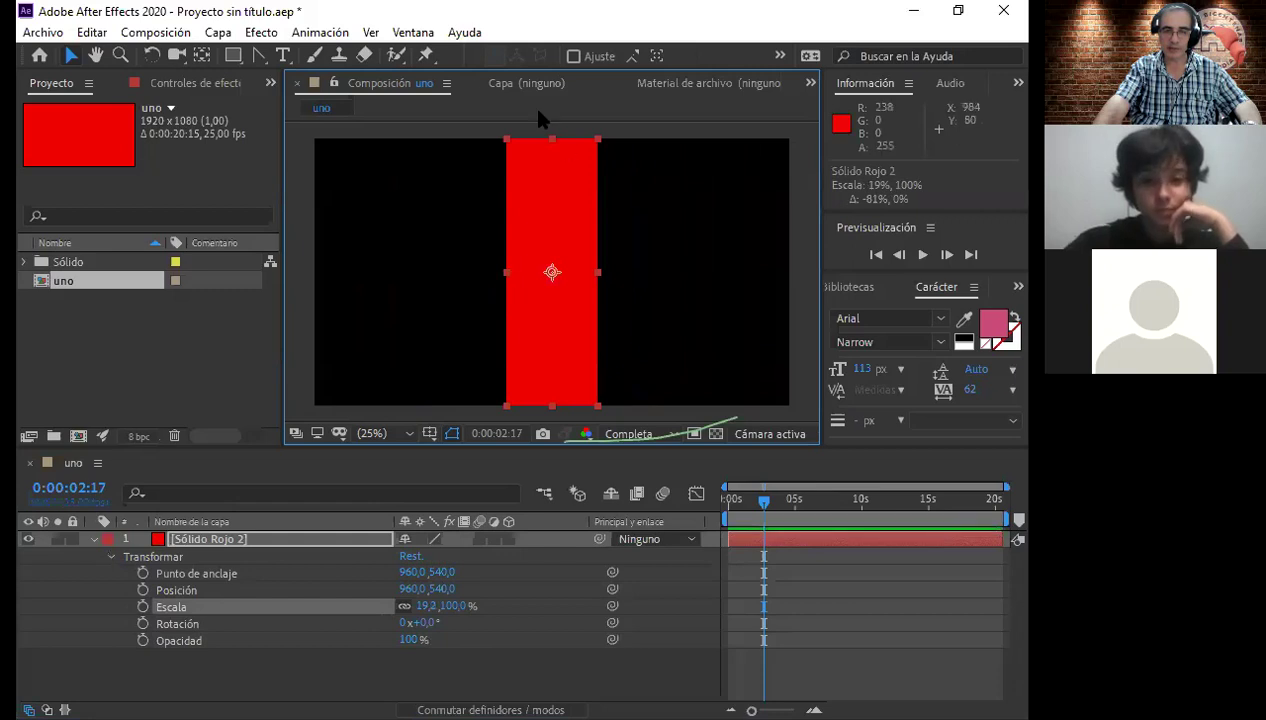
{"action": "left_click_drag", "start_coordinate": [548, 136], "coordinate": [546, 231]}
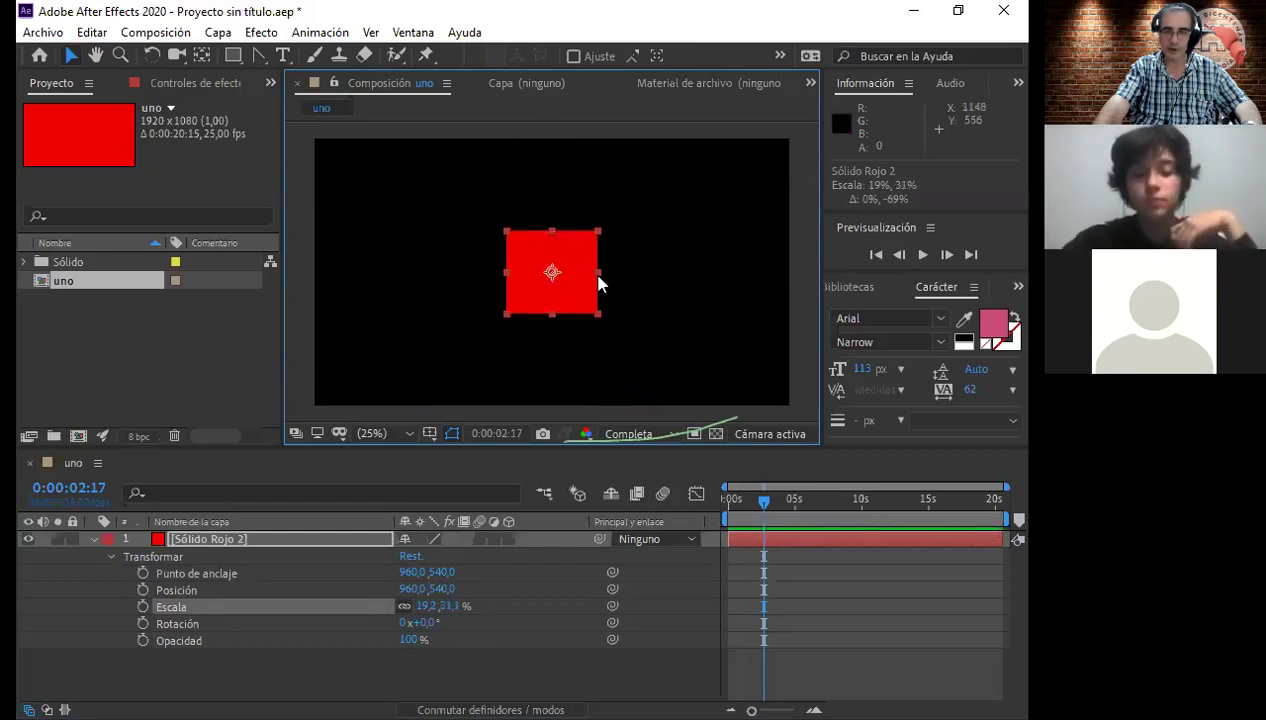
{"action": "left_click_drag", "start_coordinate": [598, 272], "coordinate": [584, 288]}
{"action": "left_click_drag", "start_coordinate": [584, 231], "coordinate": [588, 226]}
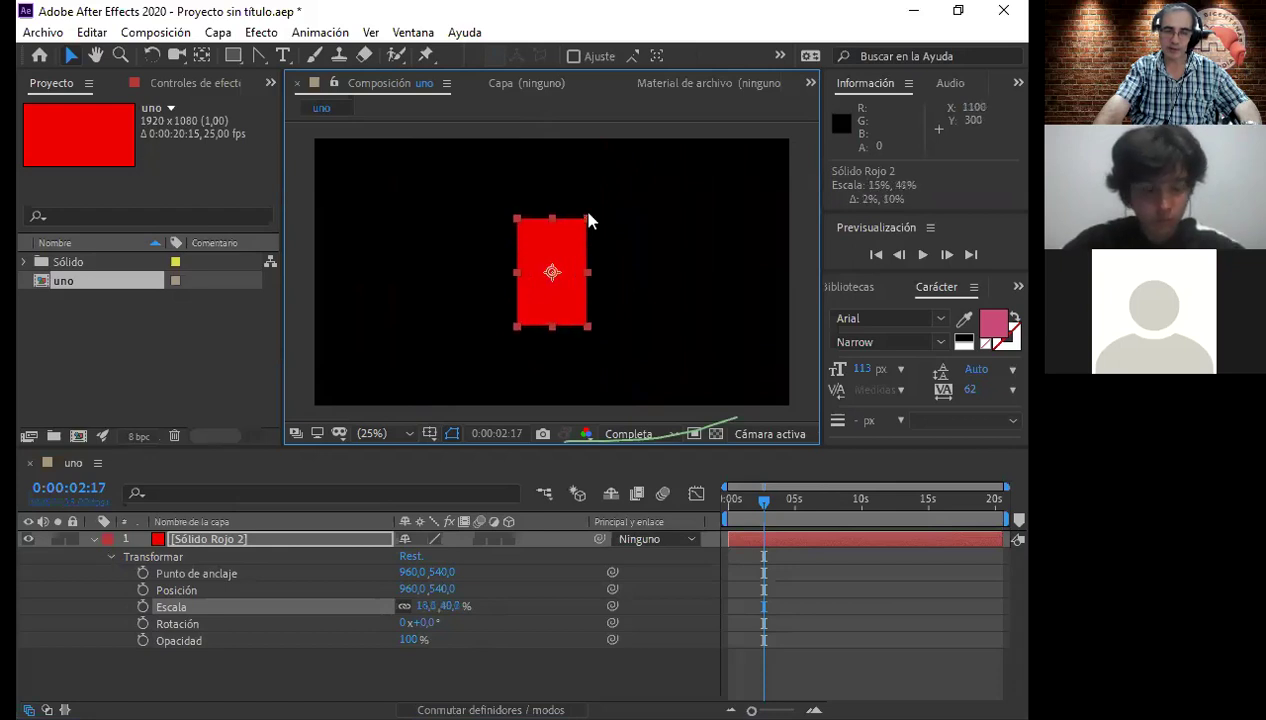
{"action": "mouse_move", "coordinate": [588, 226]}
{"action": "left_mouse_down"}
{"action": "mouse_move", "coordinate": [592, 210]}
{"action": "mouse_move", "coordinate": [580, 208]}
{"action": "mouse_move", "coordinate": [599, 241]}
{"action": "mouse_move", "coordinate": [749, 200]}
{"action": "mouse_move", "coordinate": [588, 225]}
{"action": "mouse_move", "coordinate": [583, 241]}
{"action": "left_mouse_up"}
{"action": "left_click", "coordinate": [586, 192]}
{"action": "left_click", "coordinate": [578, 210]}
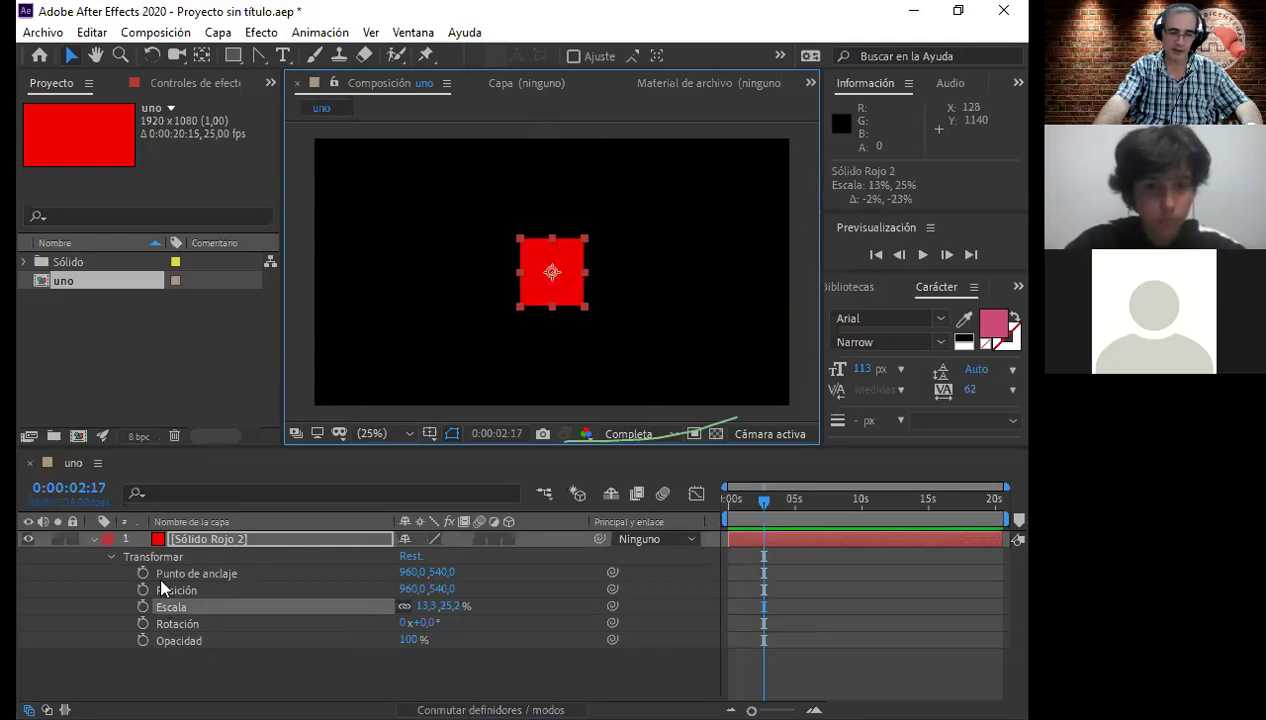
{"action": "left_click", "coordinate": [181, 633]}
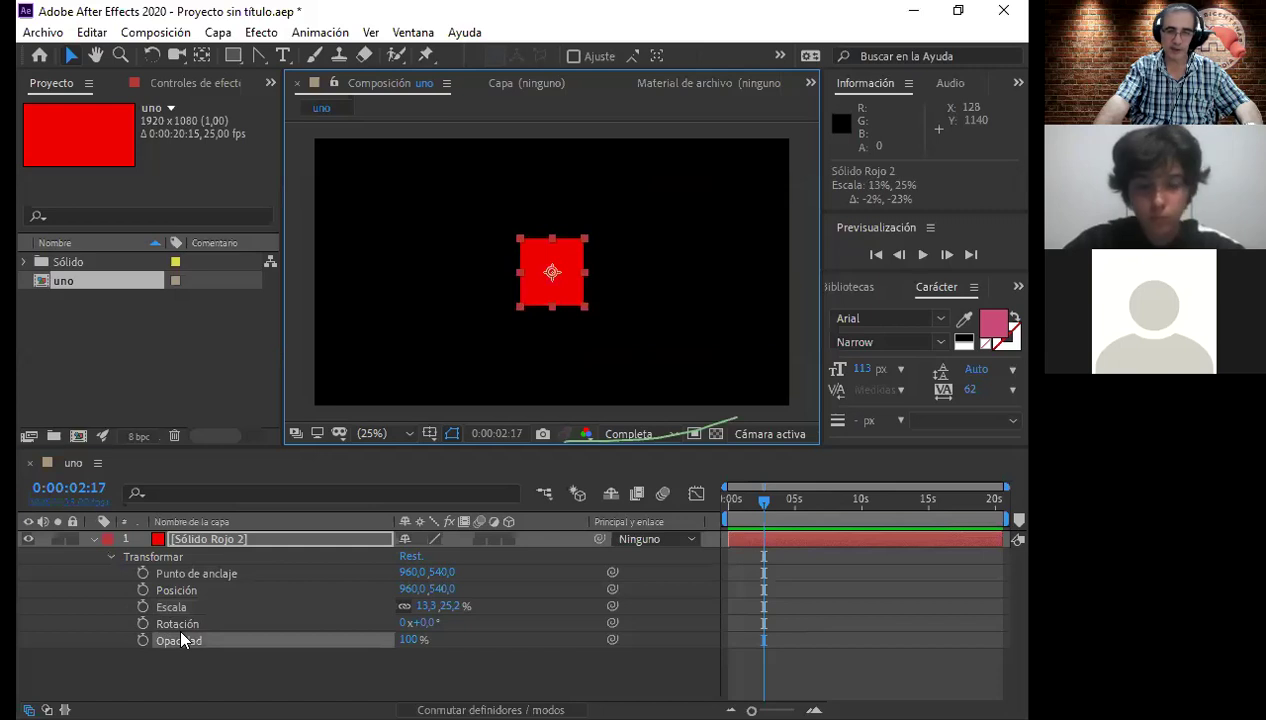
{"action": "left_click", "coordinate": [181, 633]}
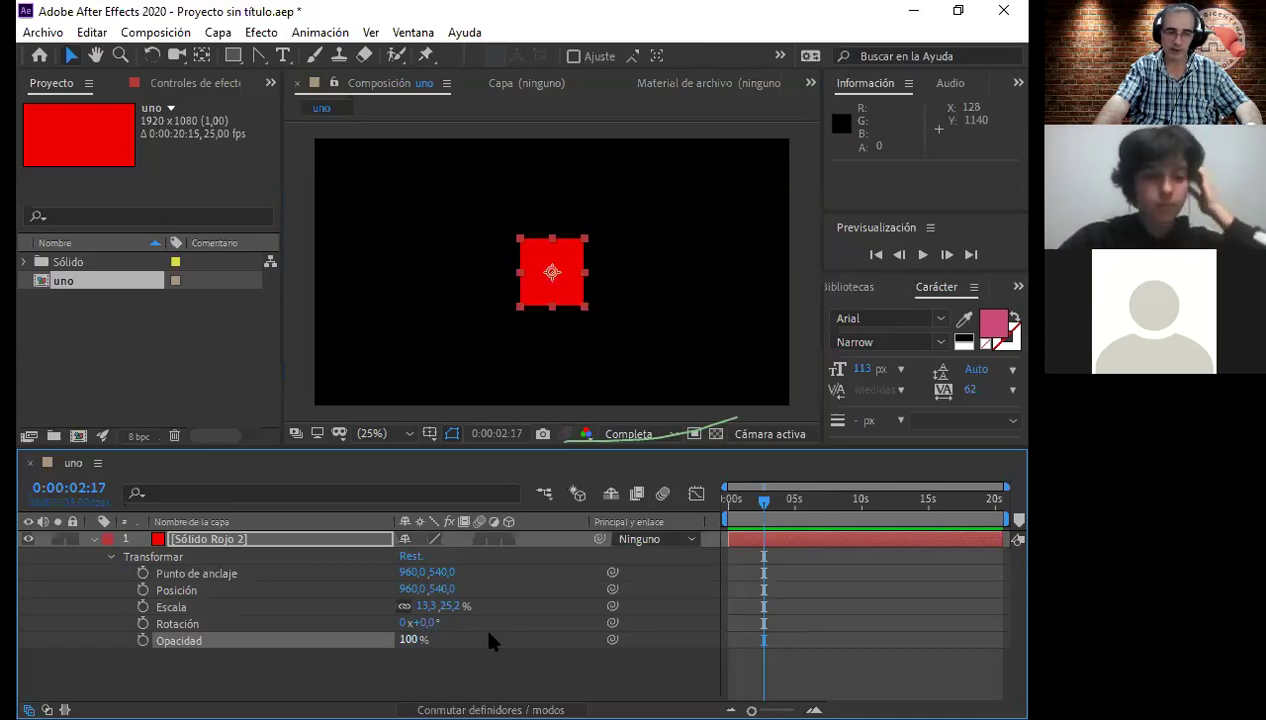
{"action": "type", "text": "51"}
{"action": "key", "text": "Return"}
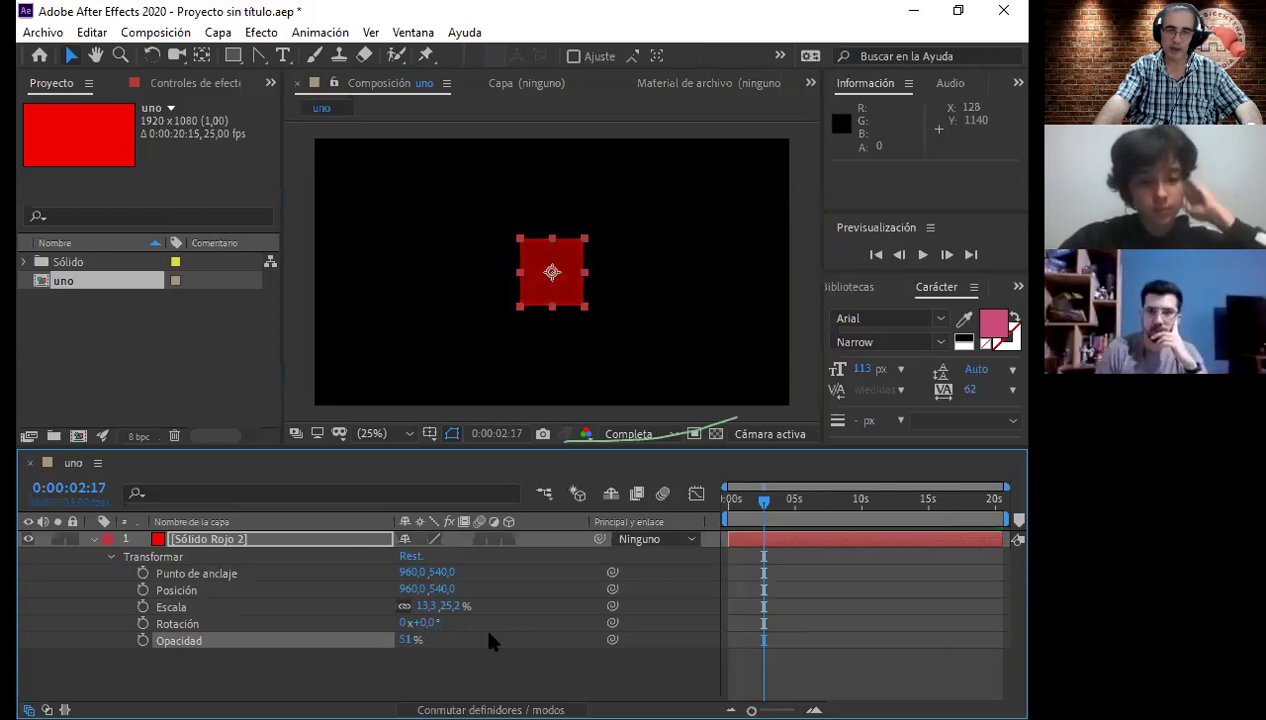
{"action": "type", "text": "68"}
{"action": "key", "text": "Return"}
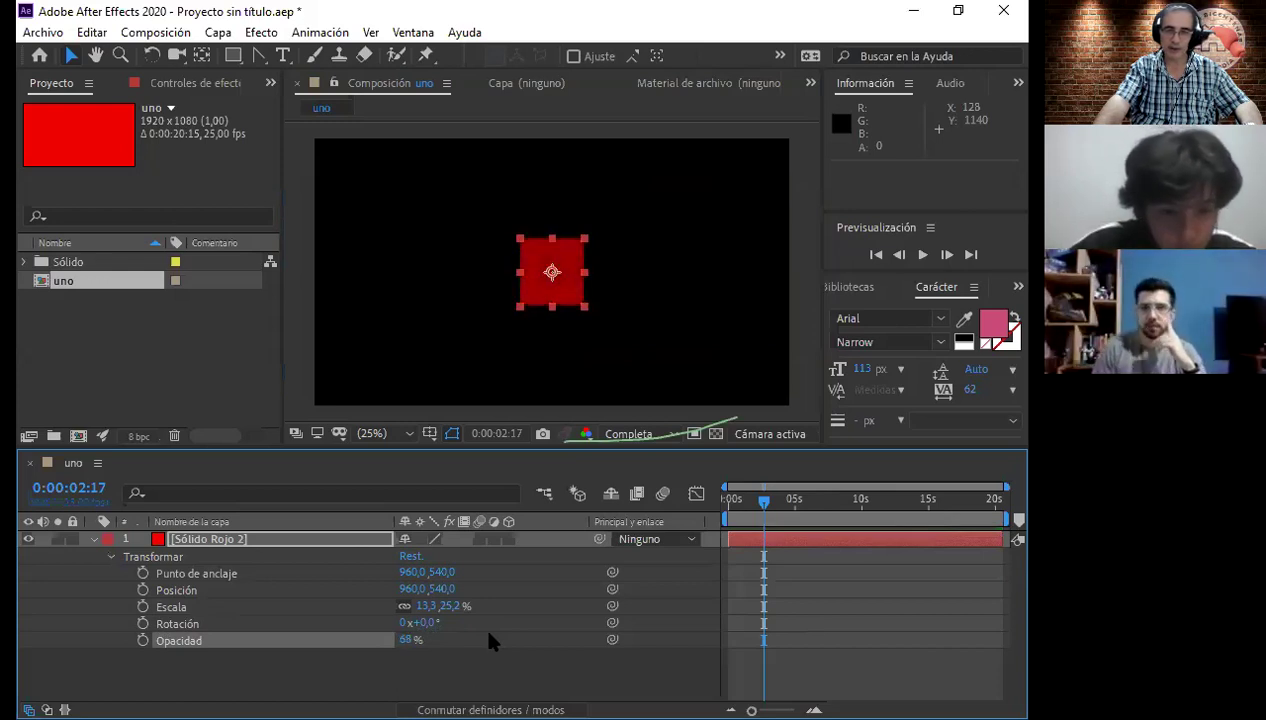
{"action": "type", "text": "100"}
{"action": "key", "text": "Return"}
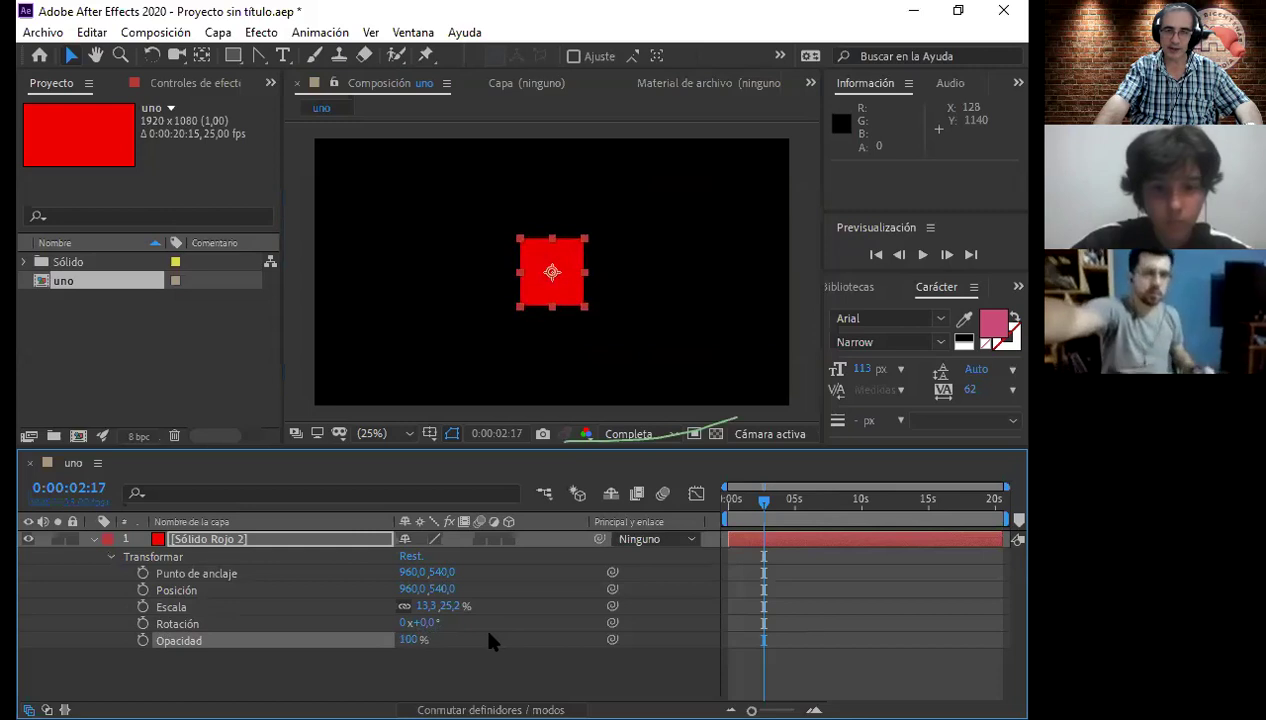
{"action": "type", "text": "17"}
{"action": "key", "text": "Return"}
{"action": "key", "text": "ctrl+z"}
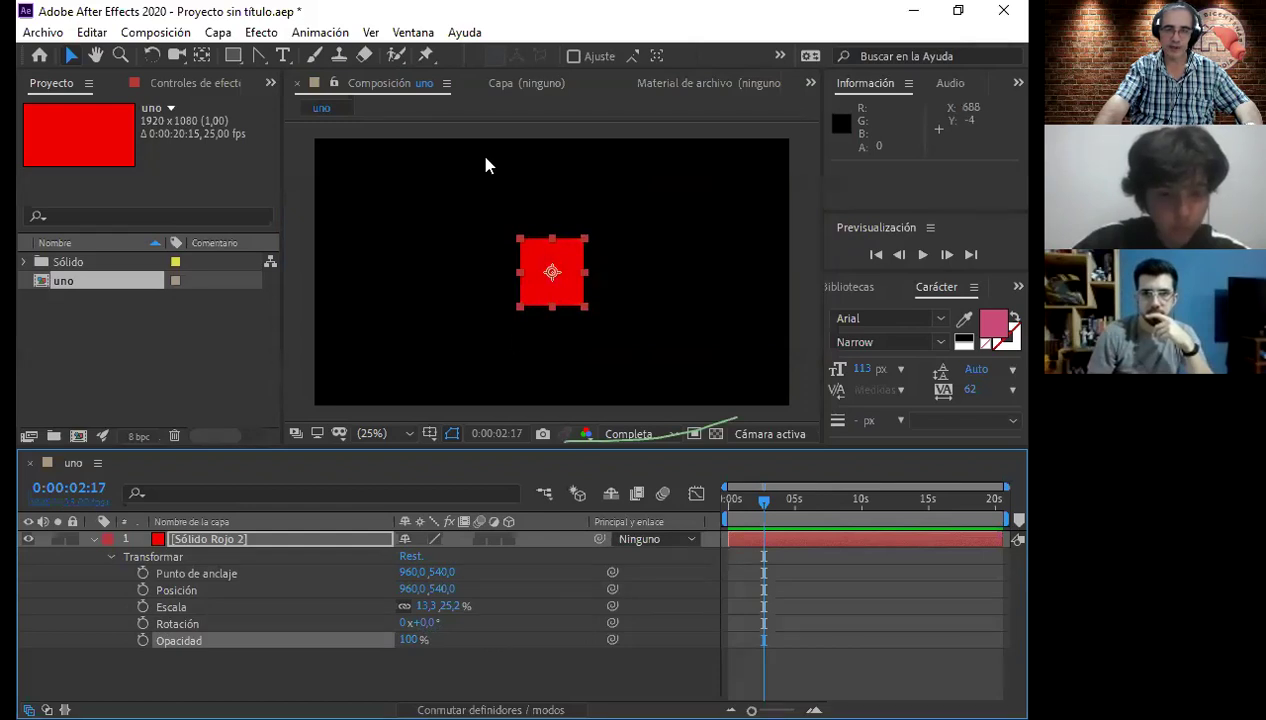
Step: Scrub Sólido Rojo 2's Rotación degrees until the red square is tilted to 0x+28,0°
{"action": "left_click", "coordinate": [172, 638]}
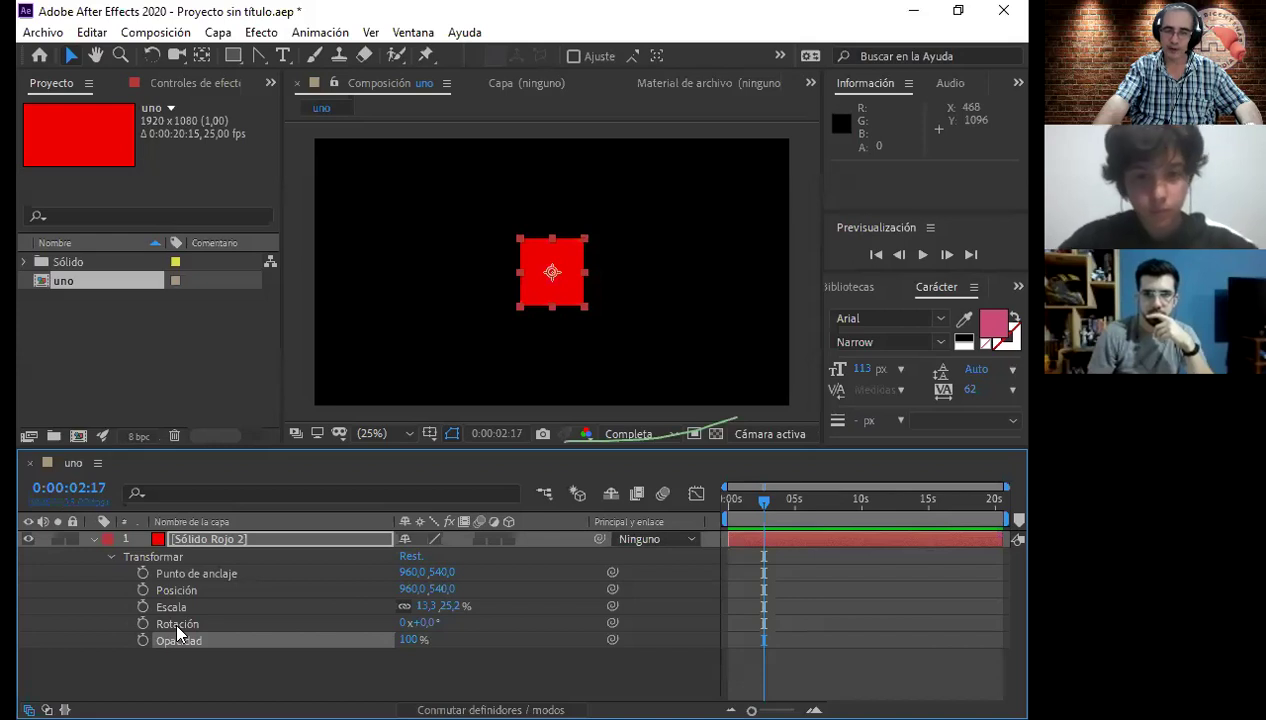
{"action": "left_click", "coordinate": [460, 628]}
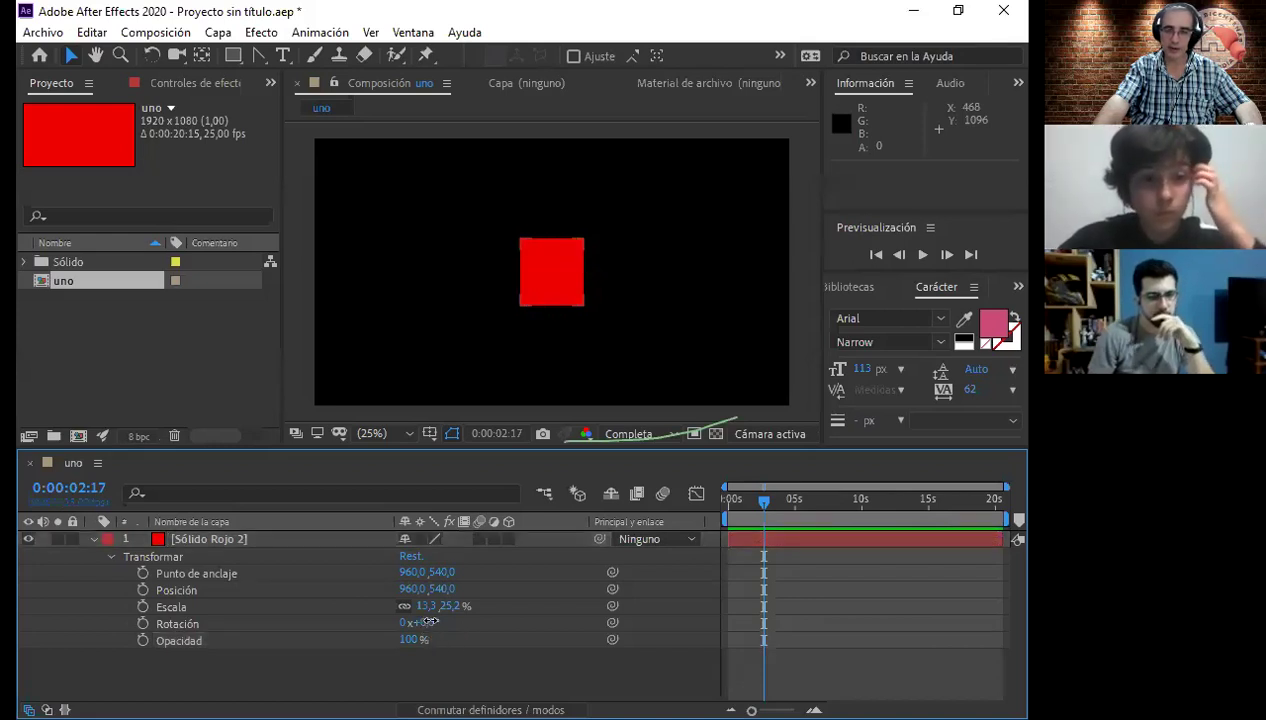
{"action": "left_click_drag", "start_coordinate": [428, 622], "coordinate": [432, 620]}
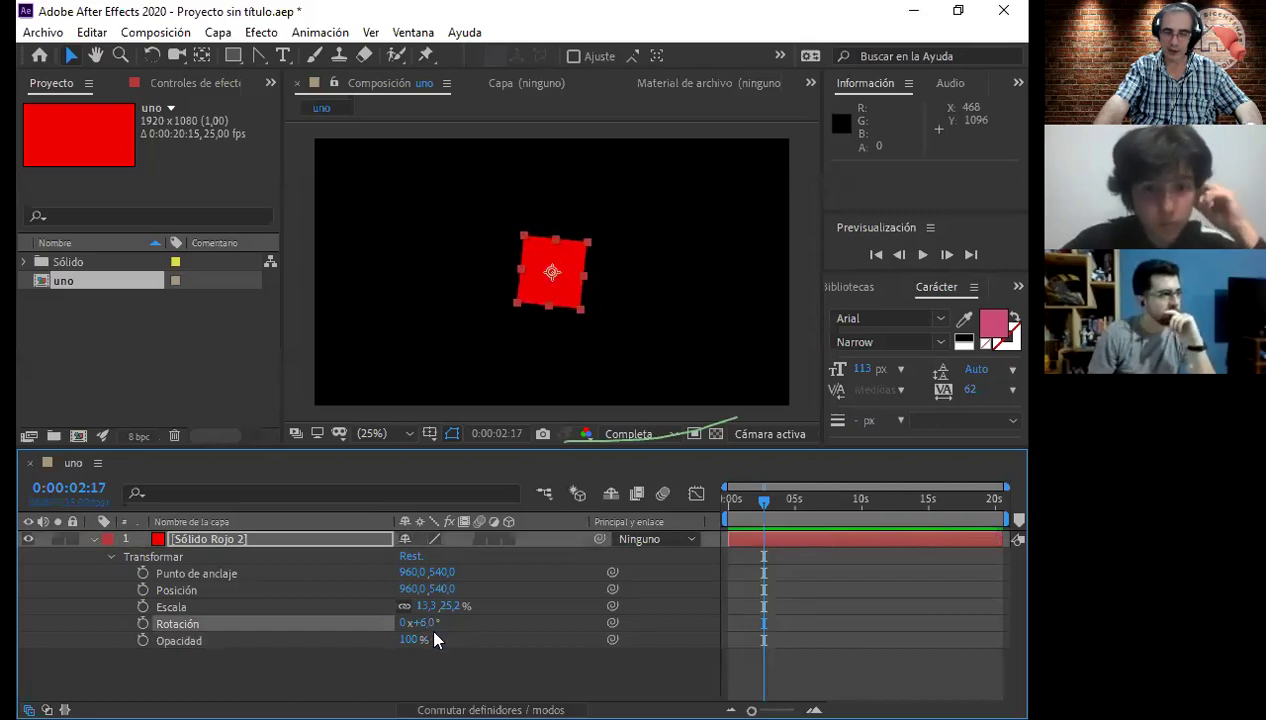
{"action": "mouse_move", "coordinate": [420, 622]}
{"action": "left_mouse_down"}
{"action": "mouse_move", "coordinate": [523, 616]}
{"action": "mouse_move", "coordinate": [419, 624]}
{"action": "left_mouse_up"}
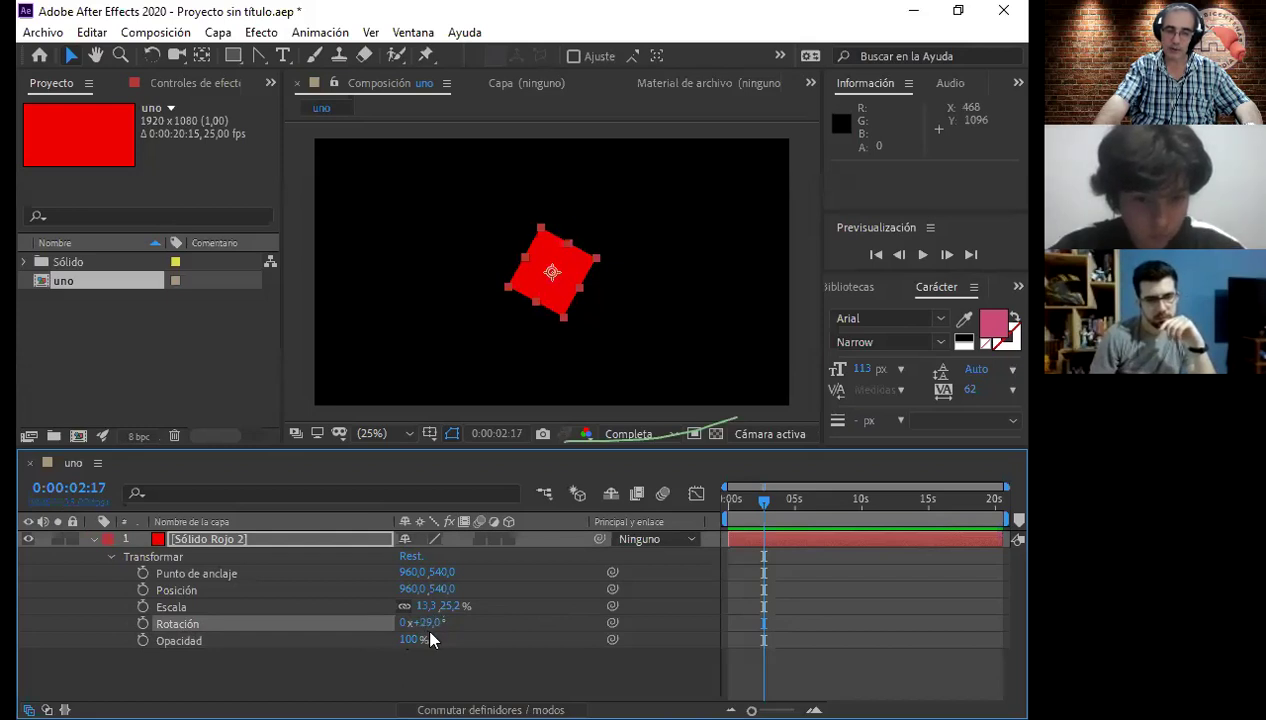
{"action": "left_click_drag", "start_coordinate": [422, 623], "coordinate": [448, 627]}
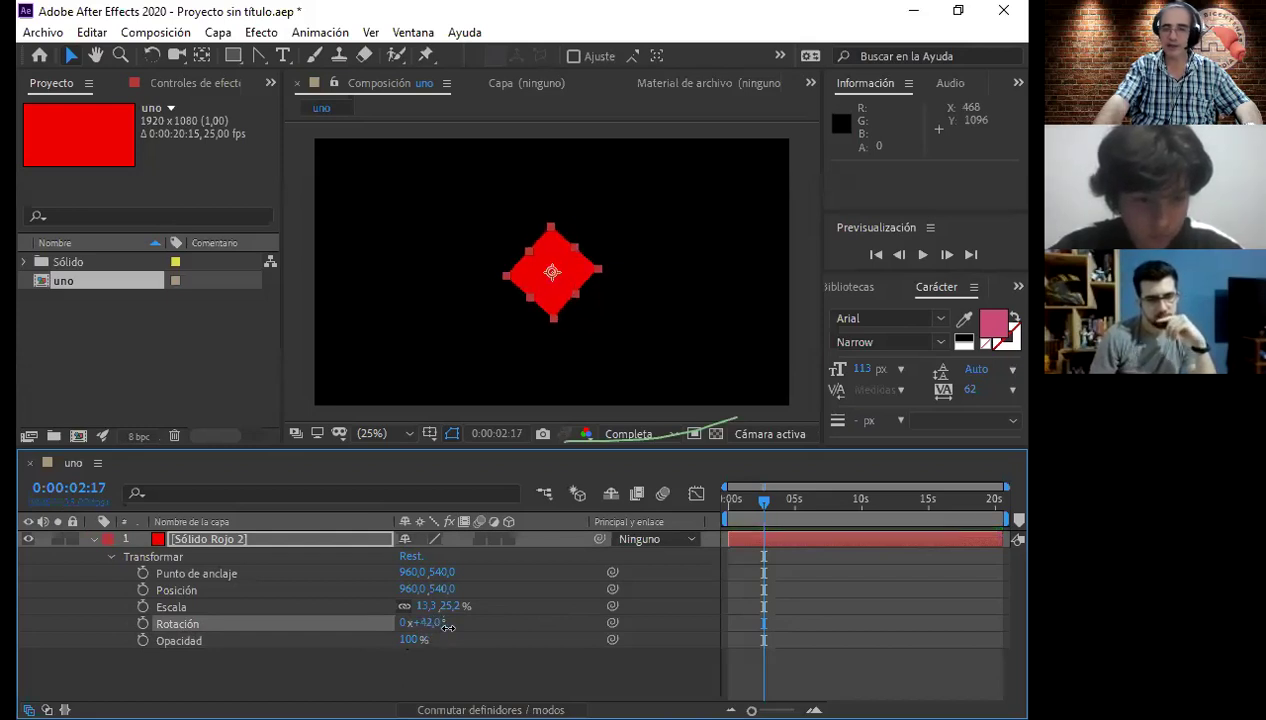
{"action": "mouse_move", "coordinate": [448, 626]}
{"action": "left_mouse_down"}
{"action": "mouse_move", "coordinate": [480, 621]}
{"action": "mouse_move", "coordinate": [444, 627]}
{"action": "left_mouse_up"}
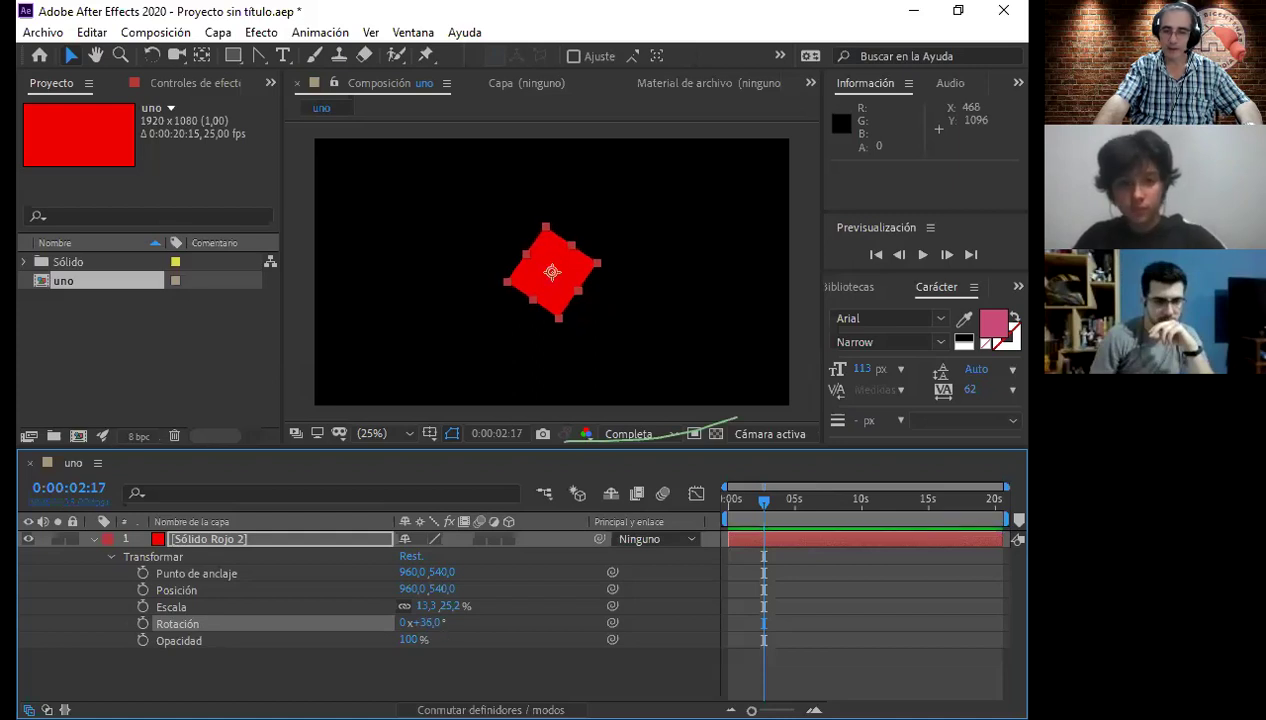
{"action": "key", "text": "ctrl+z"}
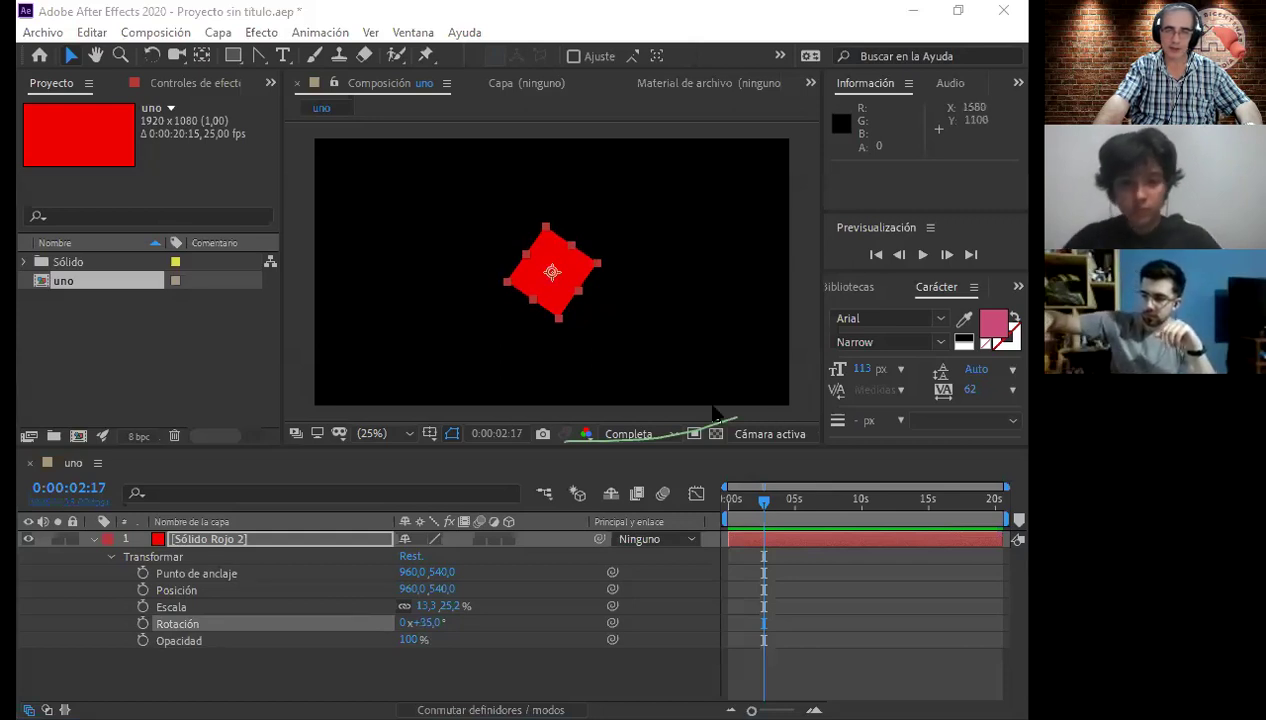
{"action": "left_click", "coordinate": [222, 393]}
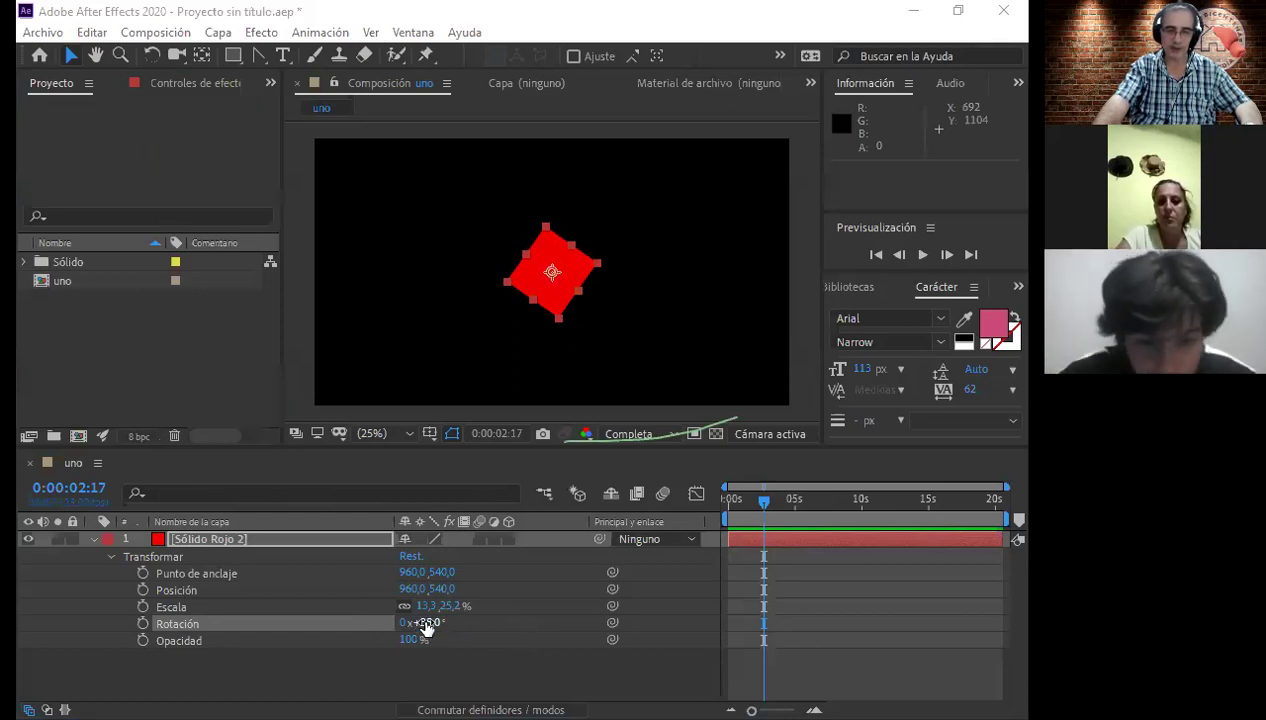
{"action": "mouse_move", "coordinate": [427, 628]}
{"action": "left_mouse_down"}
{"action": "mouse_move", "coordinate": [444, 625]}
{"action": "mouse_move", "coordinate": [393, 629]}
{"action": "mouse_move", "coordinate": [438, 624]}
{"action": "left_mouse_up"}
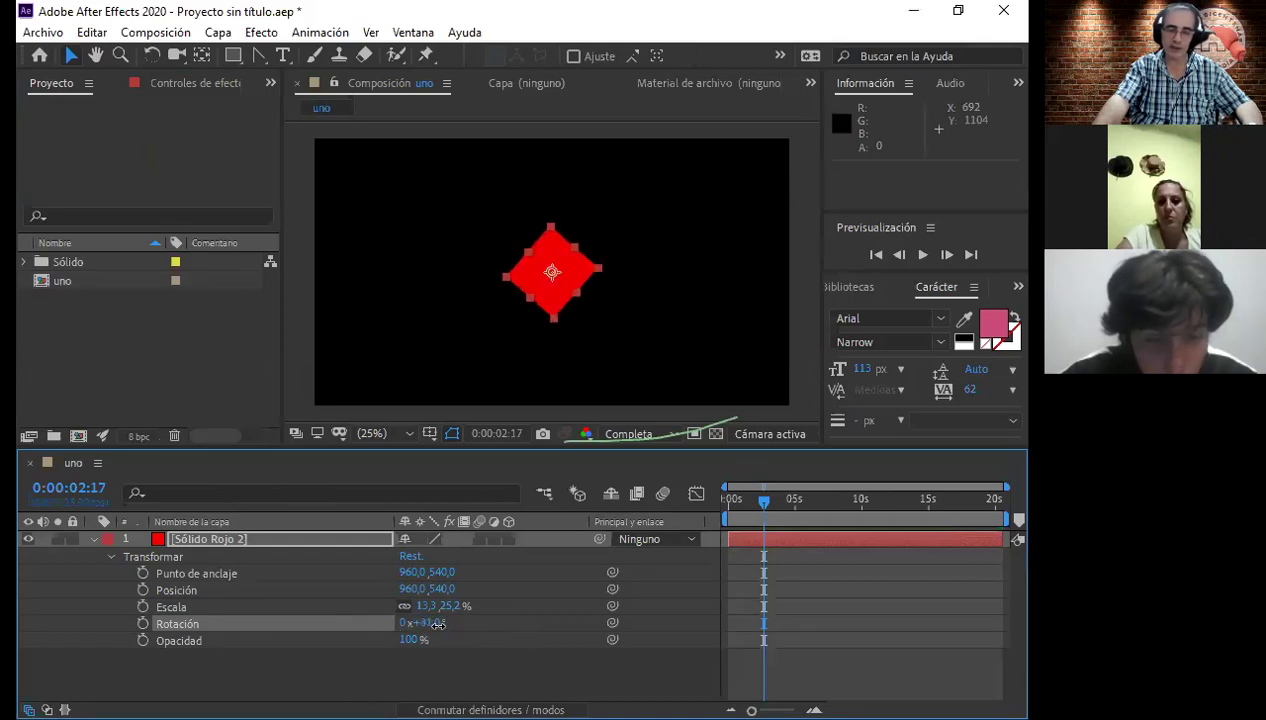
{"action": "left_click_drag", "start_coordinate": [438, 624], "coordinate": [422, 626]}
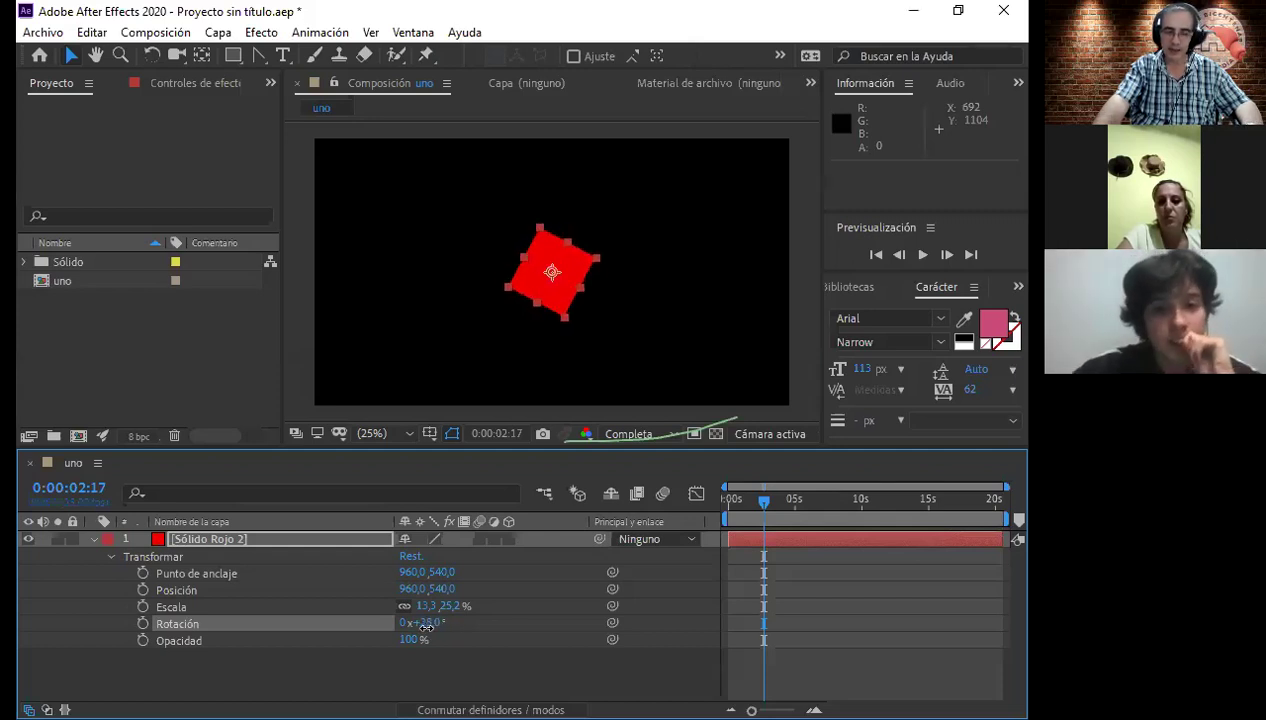
{"action": "left_click", "coordinate": [398, 630]}
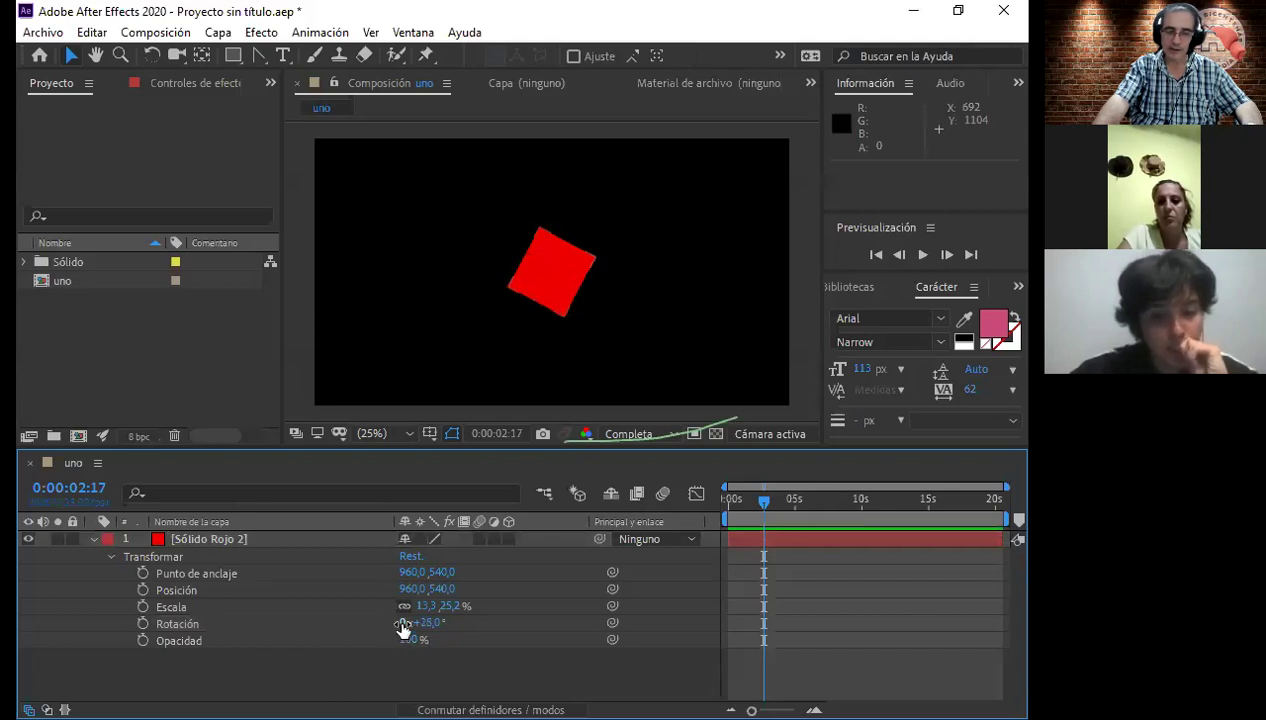
Step: Set rotation to 2 full turns, scale the square to 28,7 × 54,2 %, and scrub it nearly upright
{"action": "left_click", "coordinate": [405, 623]}
{"action": "type", "text": "2"}
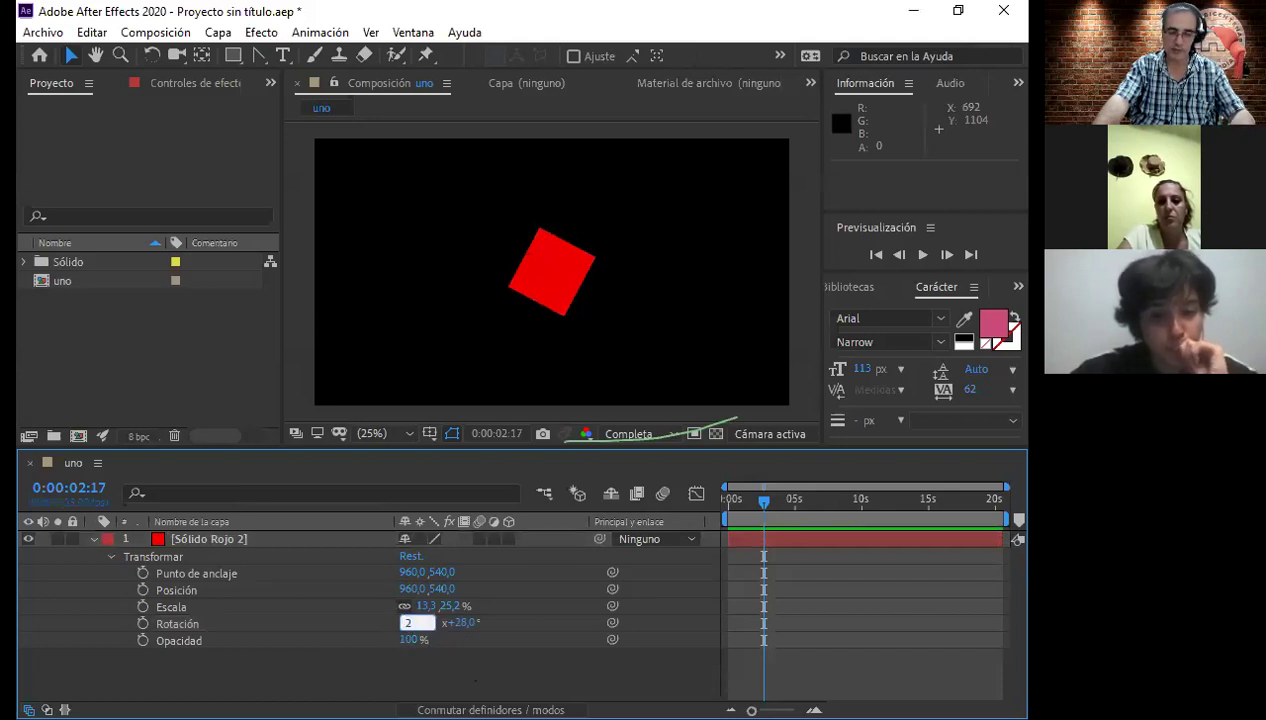
{"action": "key", "text": "Return"}
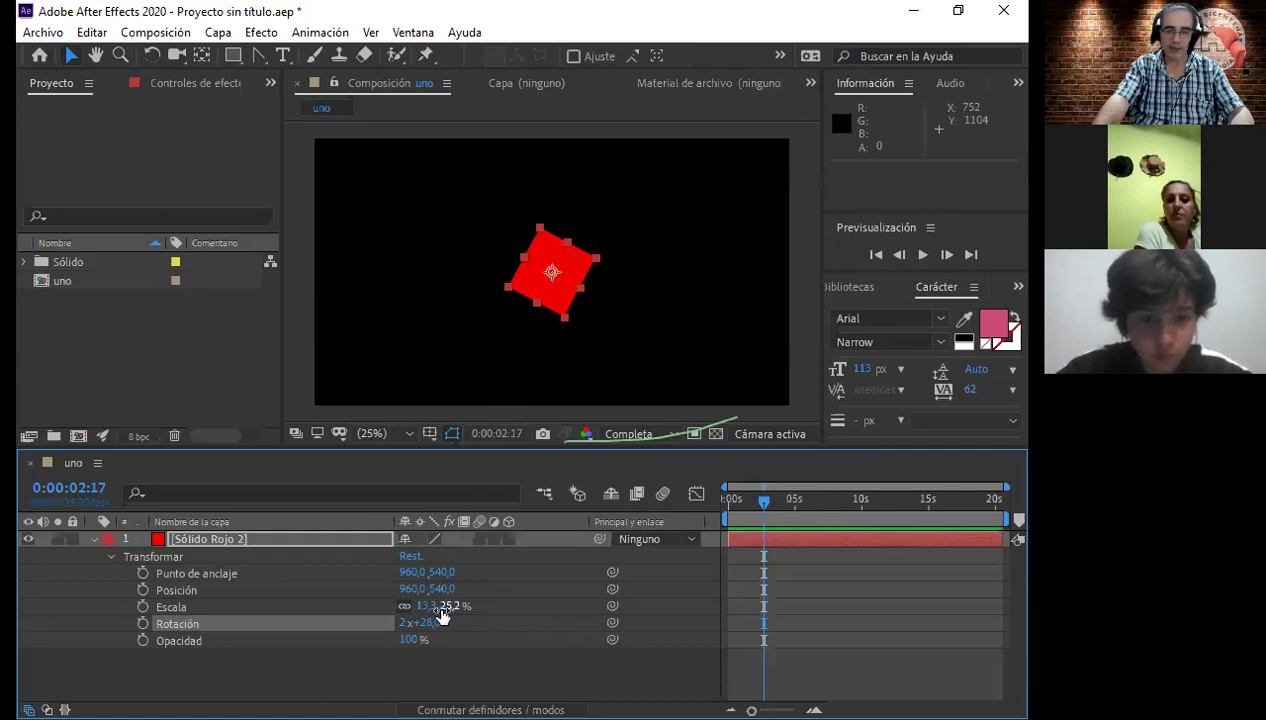
{"action": "mouse_move", "coordinate": [455, 611]}
{"action": "left_mouse_down"}
{"action": "mouse_move", "coordinate": [425, 612]}
{"action": "mouse_move", "coordinate": [474, 599]}
{"action": "mouse_move", "coordinate": [440, 606]}
{"action": "left_mouse_up"}
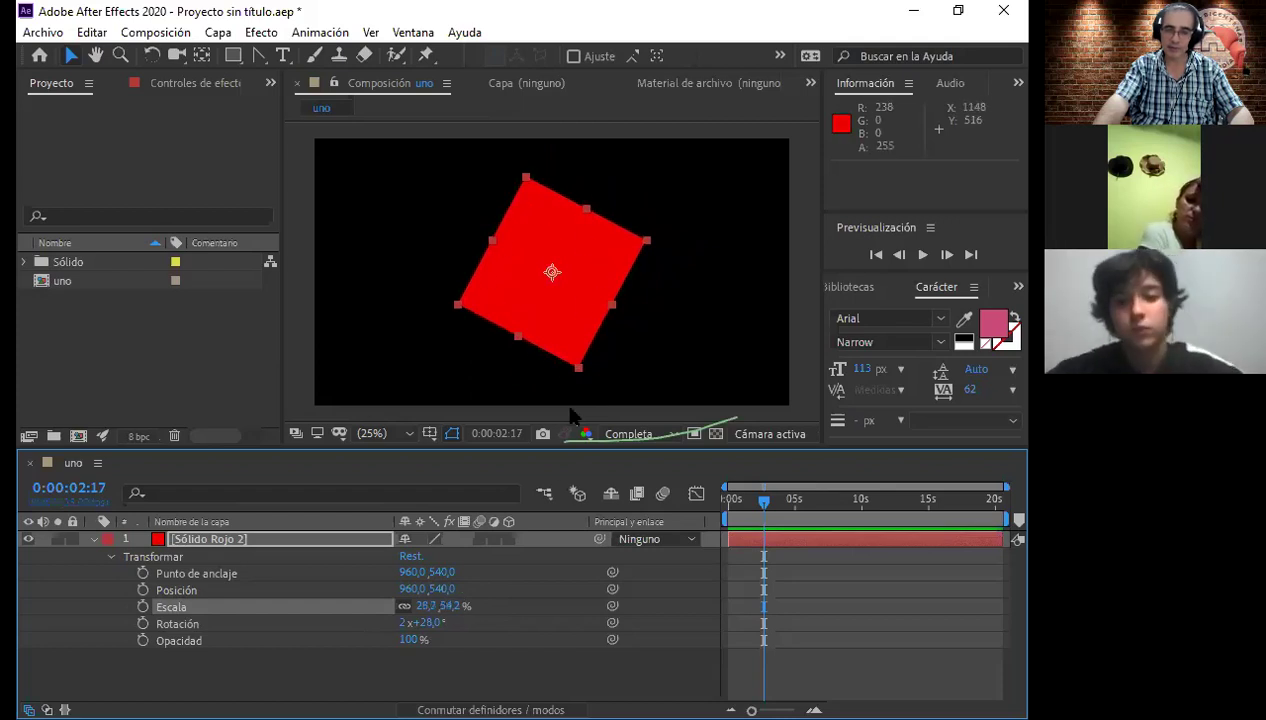
{"action": "left_click_drag", "start_coordinate": [440, 626], "coordinate": [413, 622]}
Step: Enter 0 in the rotation degrees so the square stands at exactly 2x+0,0°
{"action": "left_click", "coordinate": [420, 623]}
{"action": "type", "text": "0"}
{"action": "key", "text": "Return"}
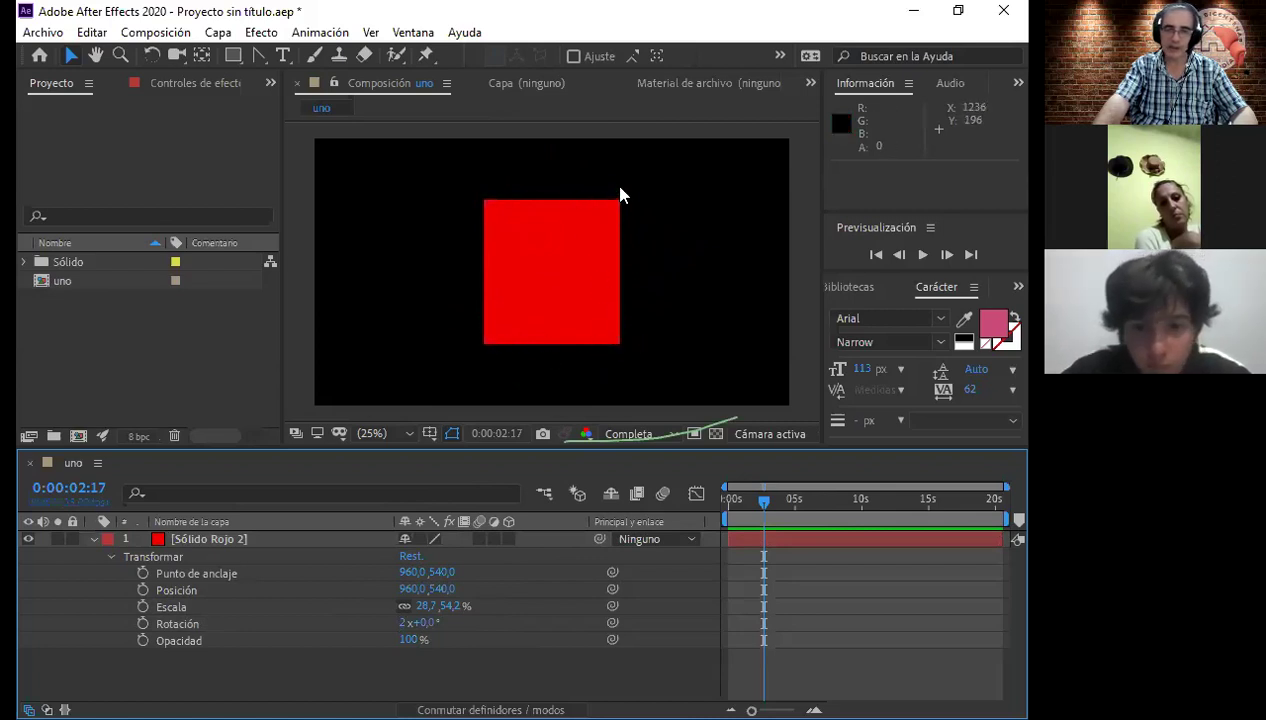
Step: Lock the Escala proportions and scrub the red square's scale down to 27,0 × 53,2 %
{"action": "left_click", "coordinate": [620, 345]}
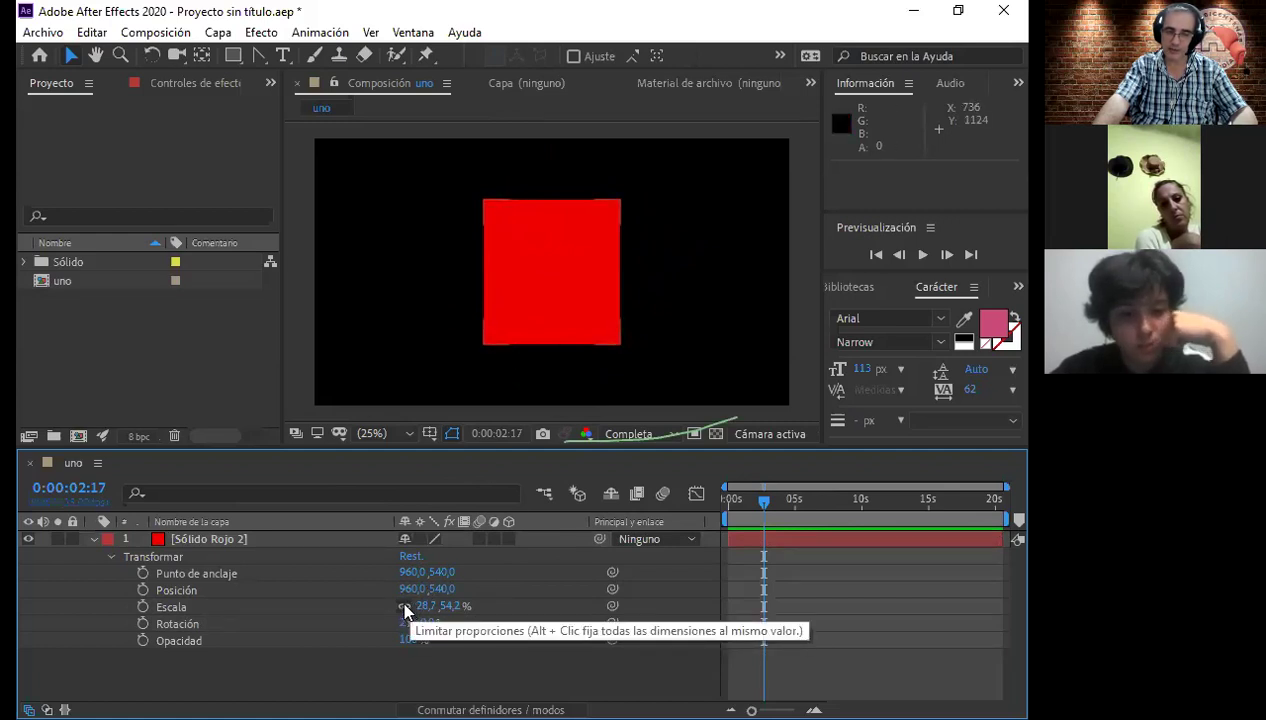
{"action": "left_click", "coordinate": [405, 607]}
{"action": "left_click_drag", "start_coordinate": [444, 606], "coordinate": [473, 607]}
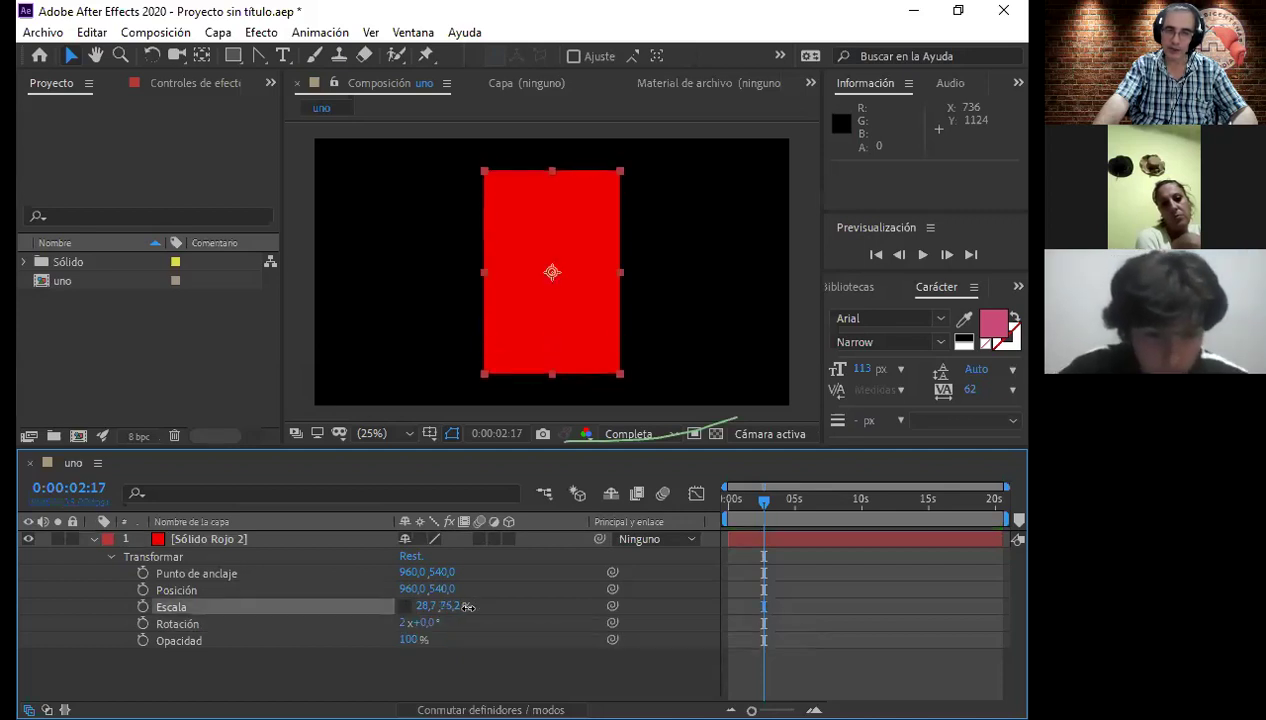
{"action": "left_click_drag", "start_coordinate": [428, 606], "coordinate": [430, 607]}
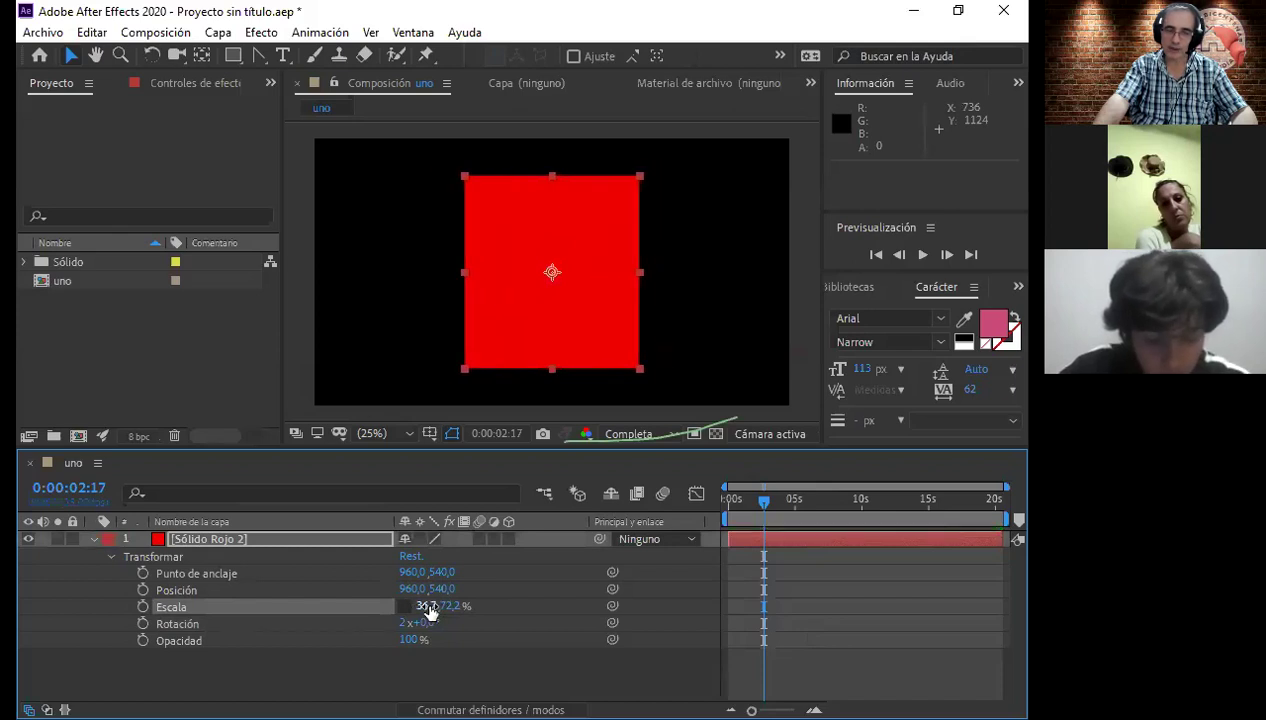
{"action": "left_click", "coordinate": [404, 608]}
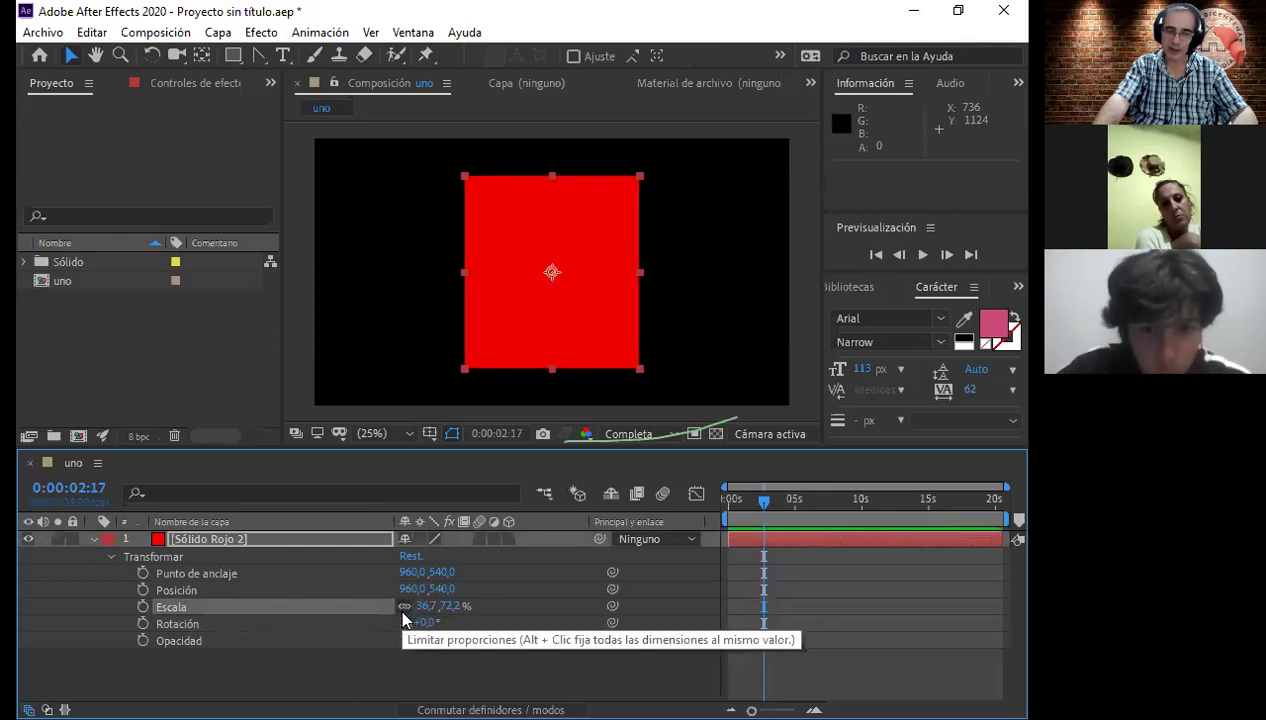
{"action": "mouse_move", "coordinate": [440, 606]}
{"action": "left_mouse_down"}
{"action": "mouse_move", "coordinate": [467, 606]}
{"action": "mouse_move", "coordinate": [446, 622]}
{"action": "left_mouse_up"}
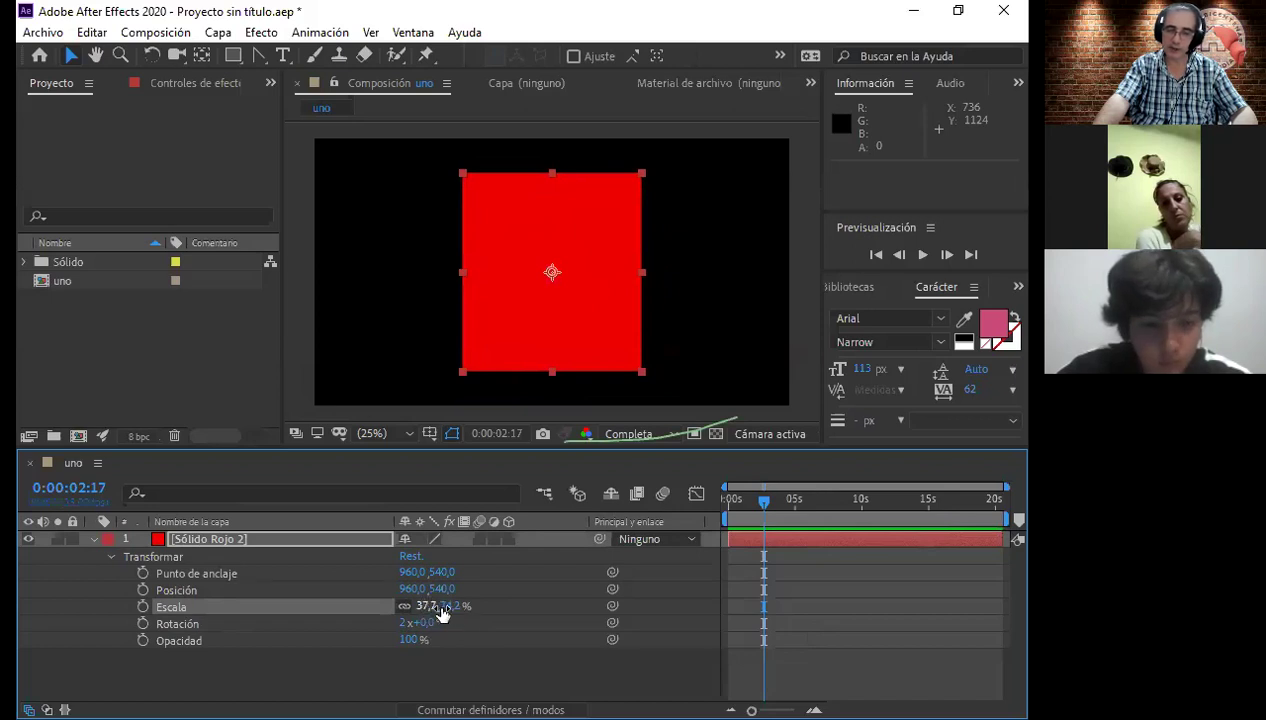
{"action": "left_click_drag", "start_coordinate": [453, 606], "coordinate": [440, 622]}
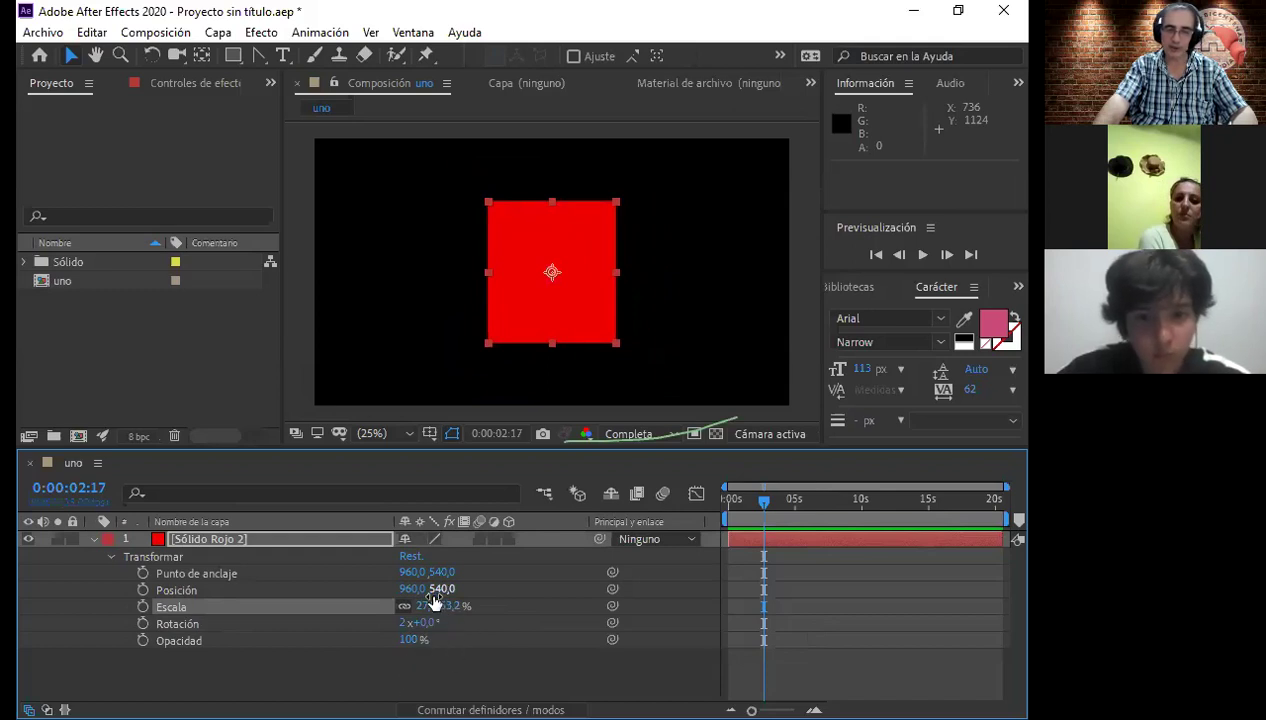
Step: Drag the red square in the viewer and scrub Posición until it reads 1108,0, 424,0
{"action": "left_click", "coordinate": [198, 590]}
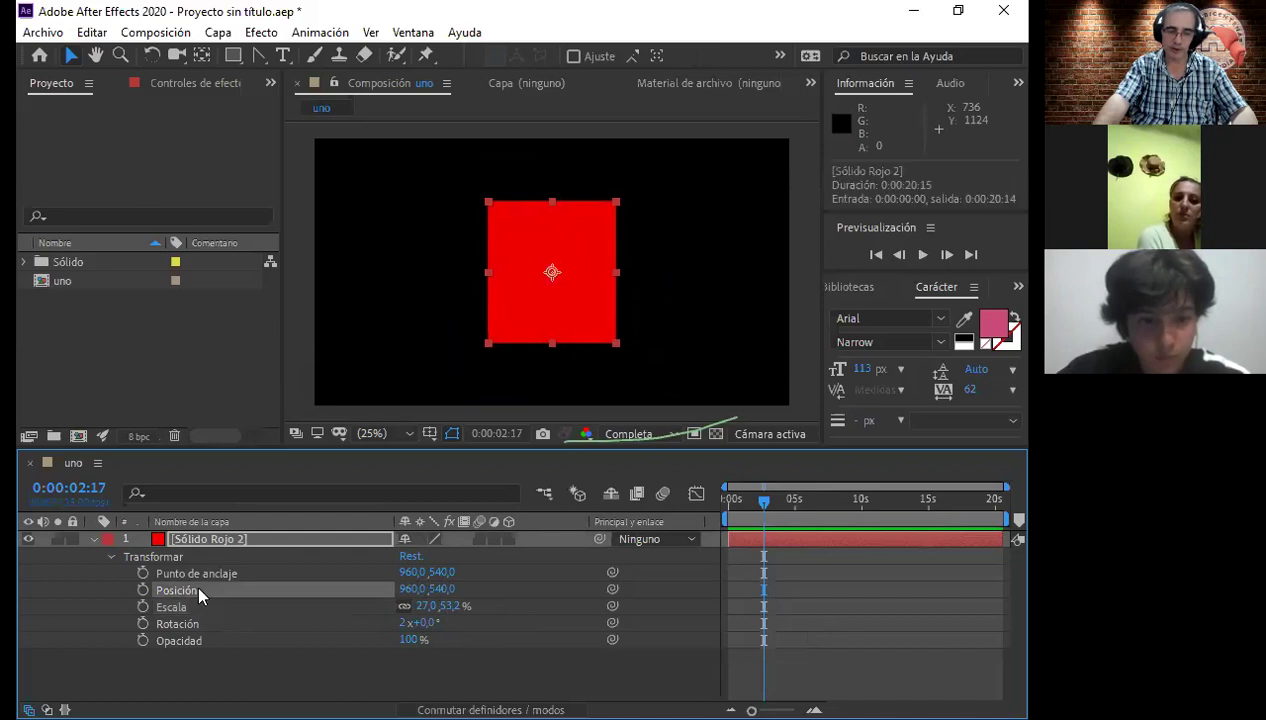
{"action": "left_click_drag", "start_coordinate": [570, 306], "coordinate": [396, 302]}
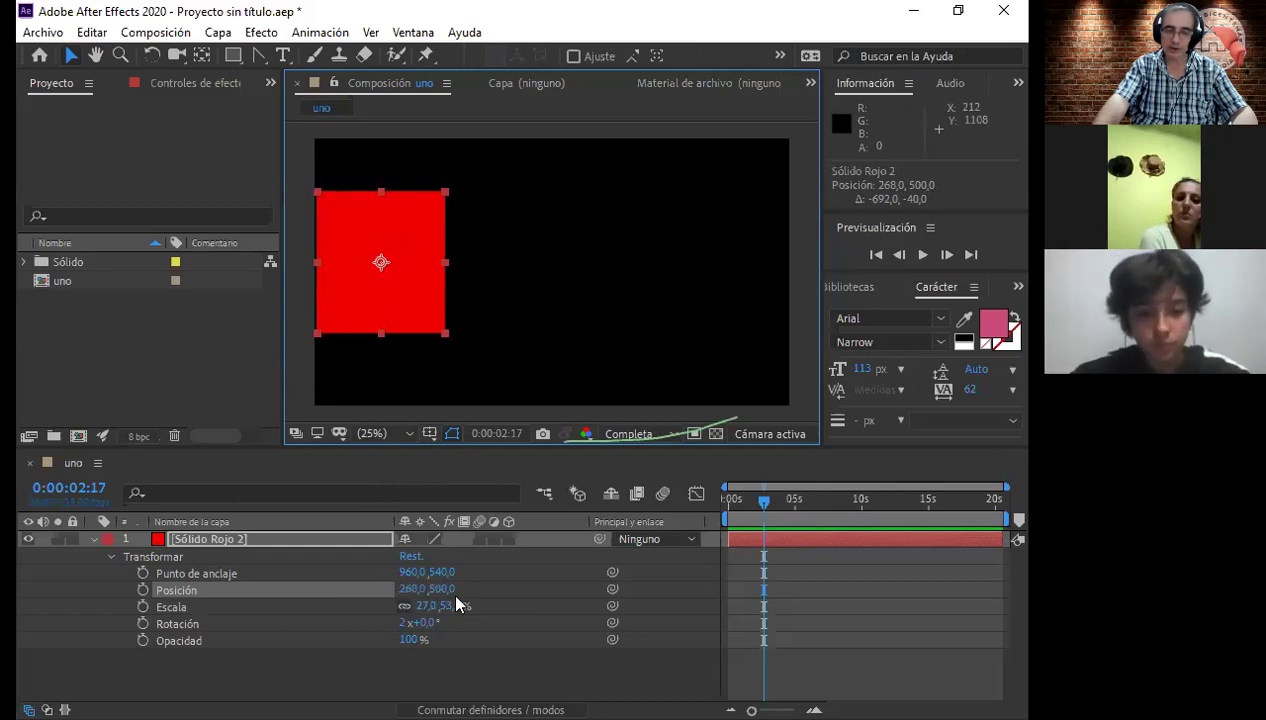
{"action": "mouse_move", "coordinate": [358, 303]}
{"action": "left_mouse_down"}
{"action": "mouse_move", "coordinate": [717, 310]}
{"action": "mouse_move", "coordinate": [680, 310]}
{"action": "left_mouse_up"}
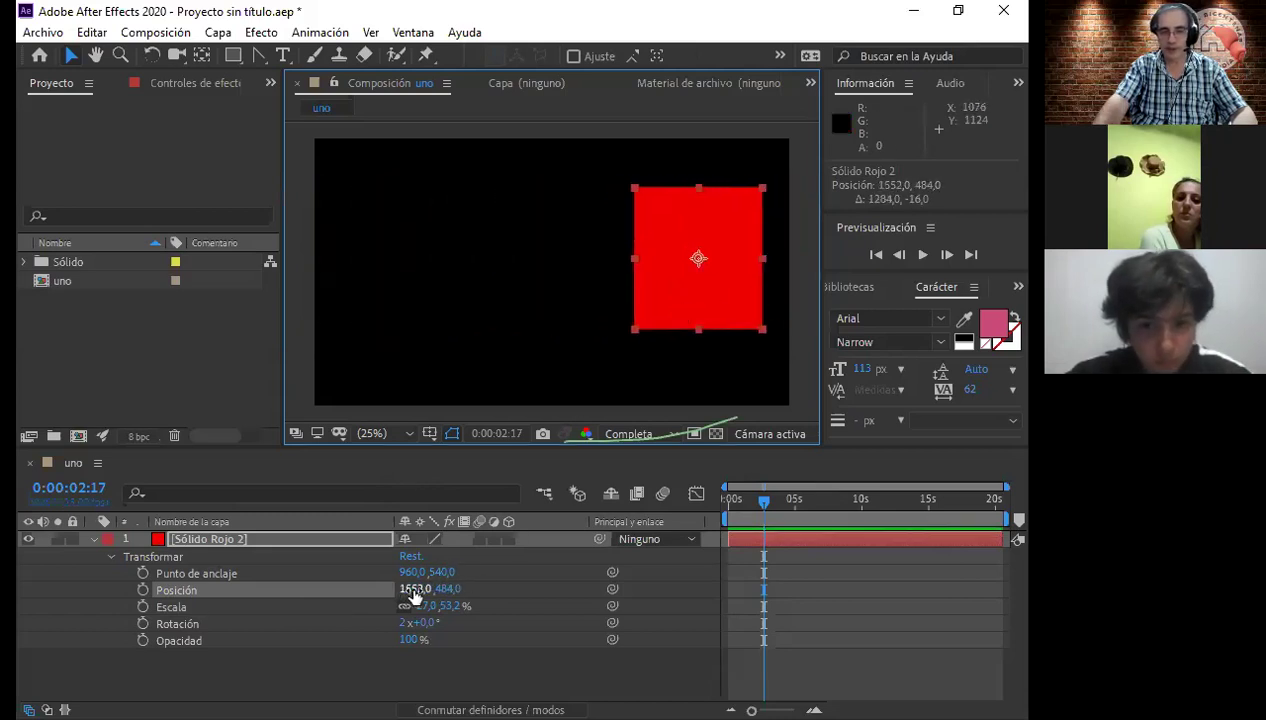
{"action": "mouse_move", "coordinate": [405, 590]}
{"action": "left_mouse_down"}
{"action": "mouse_move", "coordinate": [451, 585]}
{"action": "mouse_move", "coordinate": [282, 598]}
{"action": "mouse_move", "coordinate": [413, 589]}
{"action": "left_mouse_up"}
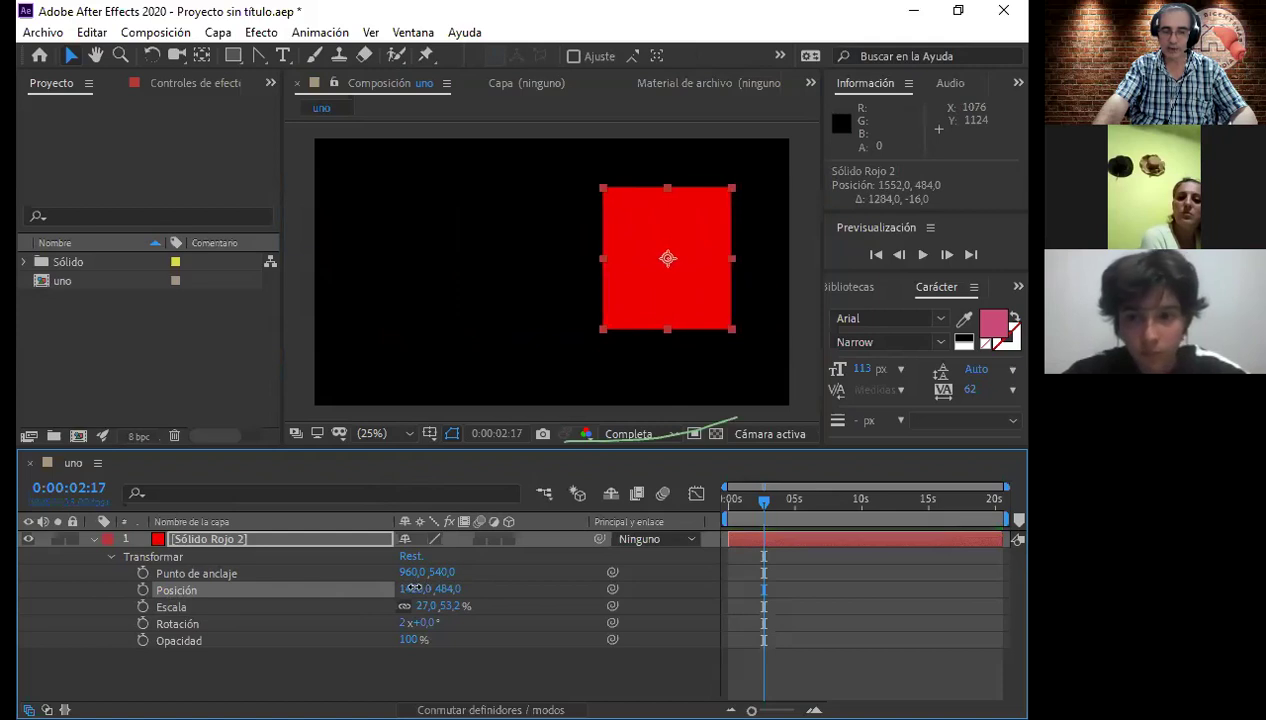
{"action": "left_click_drag", "start_coordinate": [413, 589], "coordinate": [112, 593]}
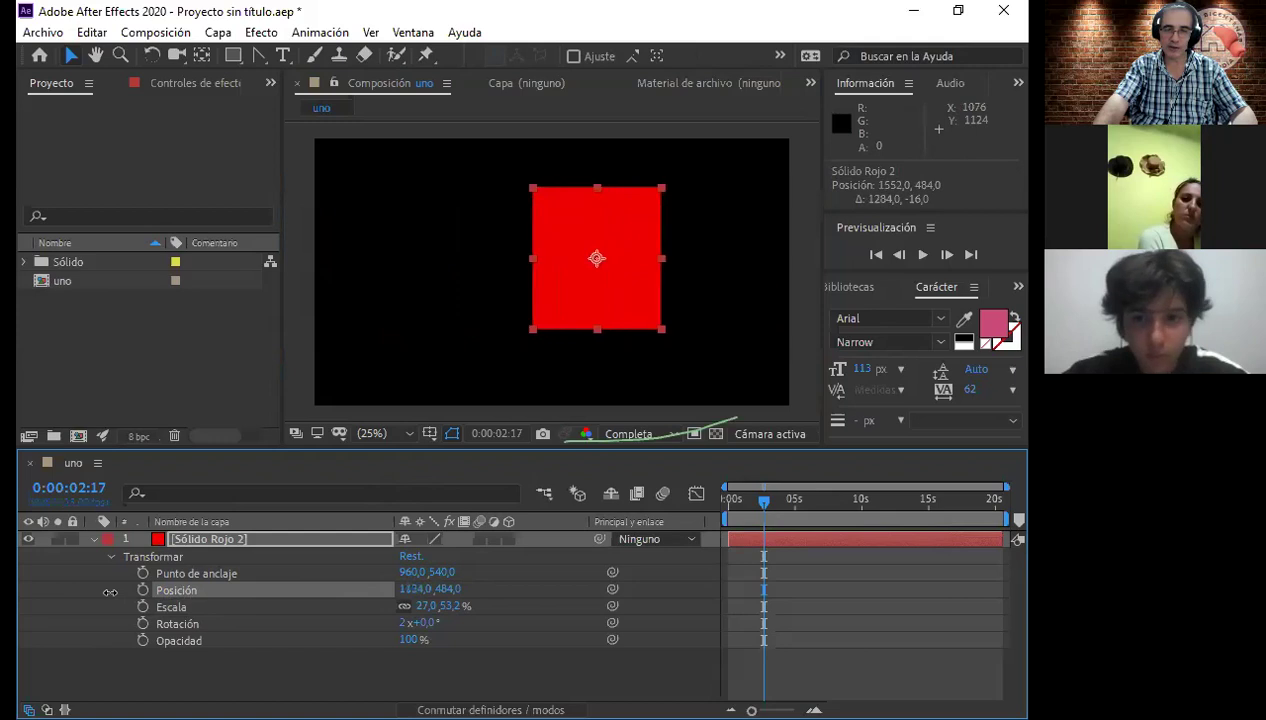
{"action": "left_click_drag", "start_coordinate": [388, 589], "coordinate": [200, 585]}
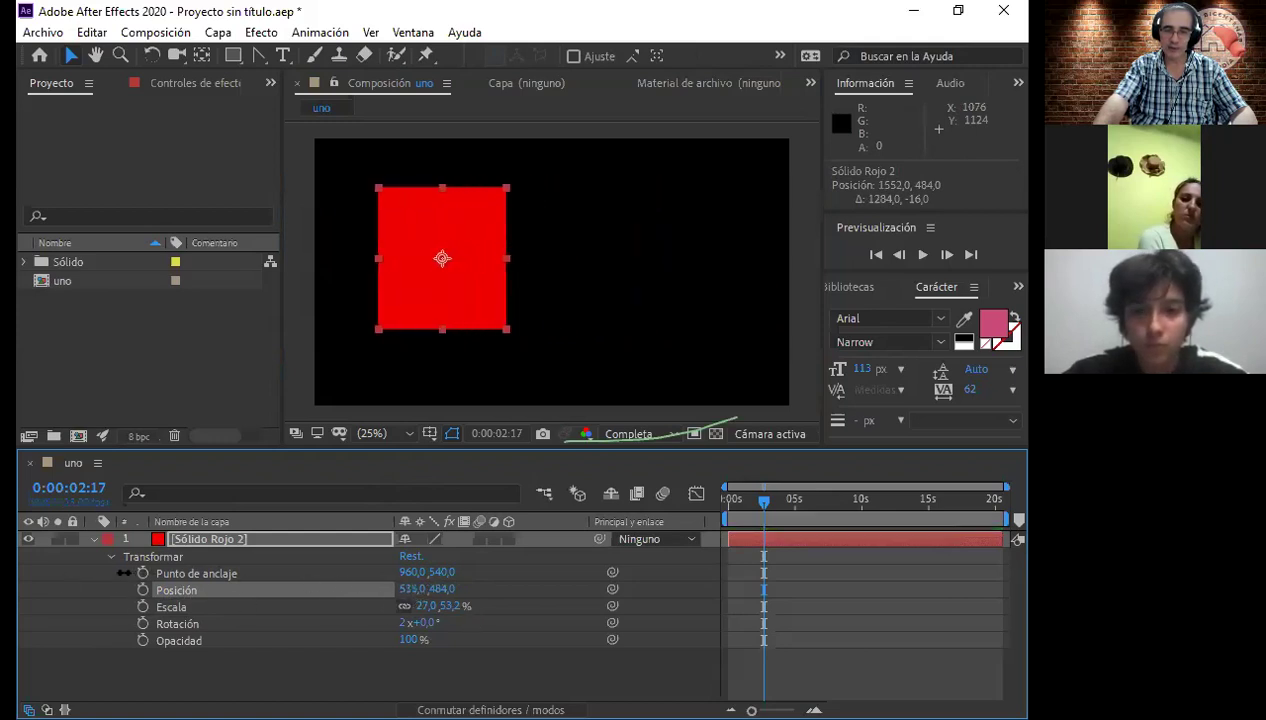
{"action": "mouse_move", "coordinate": [410, 590]}
{"action": "left_mouse_down"}
{"action": "mouse_move", "coordinate": [288, 594]}
{"action": "mouse_move", "coordinate": [444, 597]}
{"action": "mouse_move", "coordinate": [420, 592]}
{"action": "left_mouse_up"}
{"action": "mouse_move", "coordinate": [497, 263]}
{"action": "left_mouse_down"}
{"action": "mouse_move", "coordinate": [600, 328]}
{"action": "mouse_move", "coordinate": [537, 281]}
{"action": "mouse_move", "coordinate": [591, 351]}
{"action": "mouse_move", "coordinate": [620, 272]}
{"action": "left_mouse_up"}
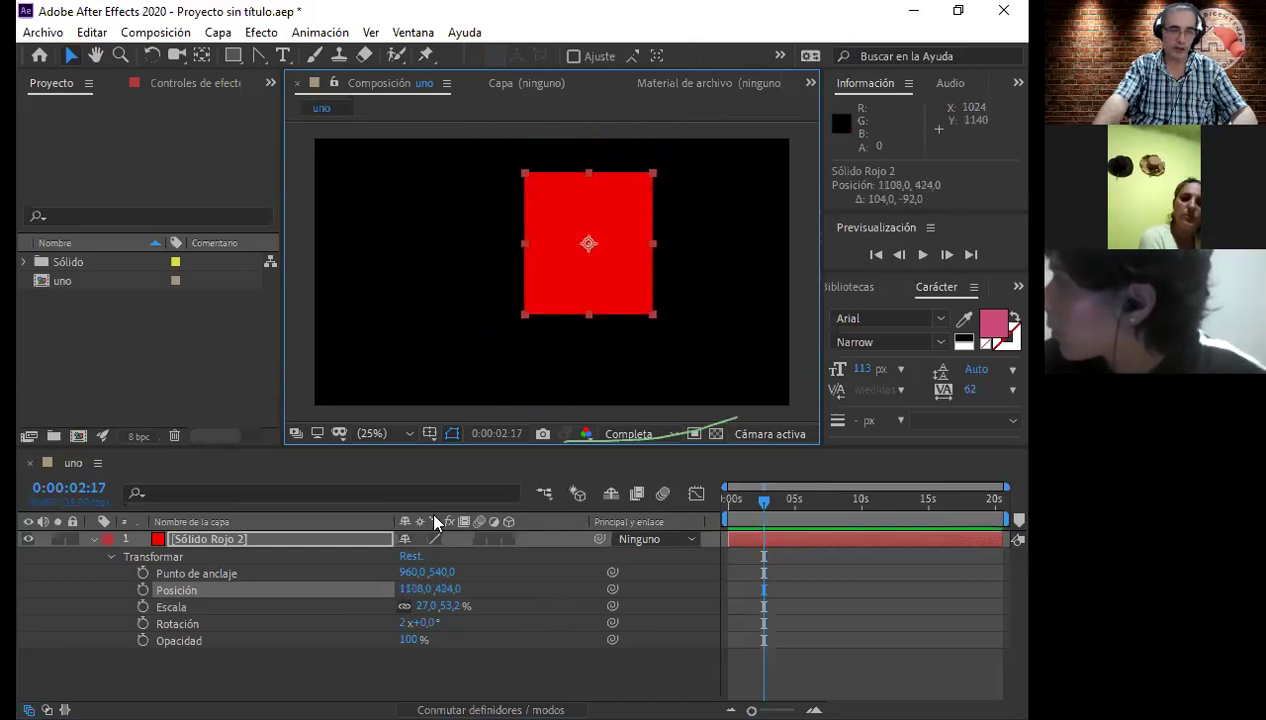
{"action": "left_click", "coordinate": [190, 576]}
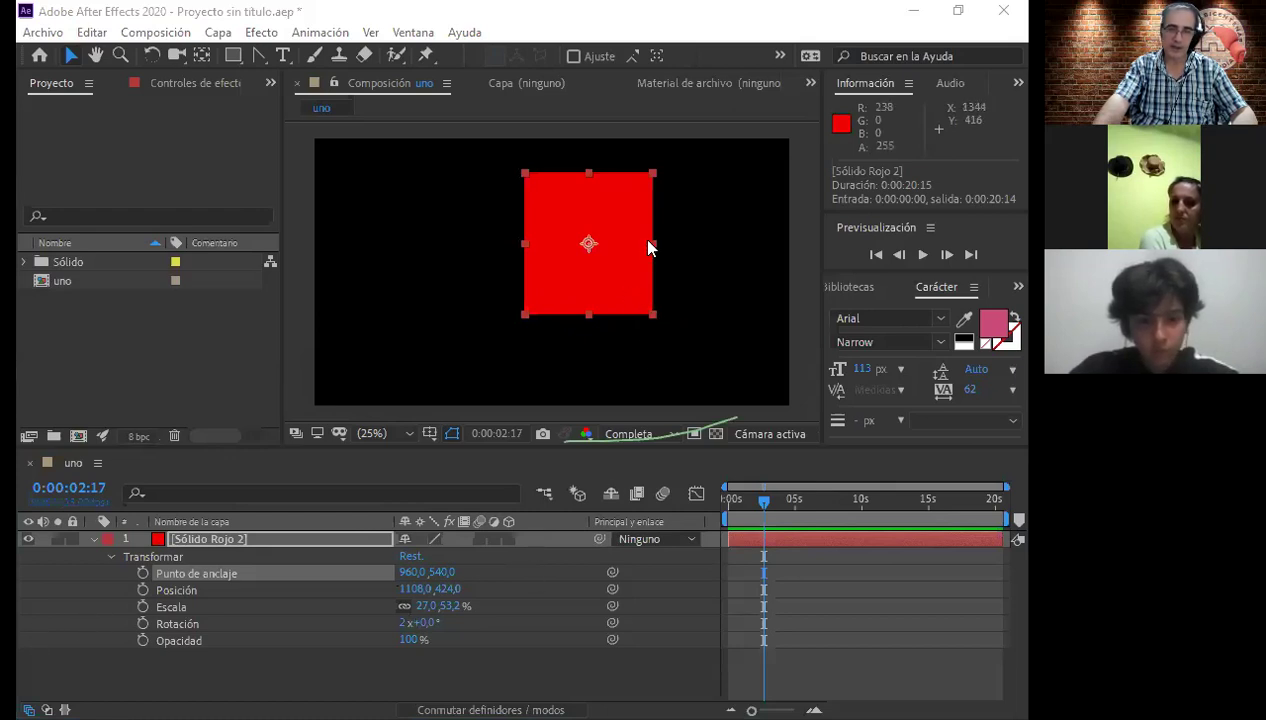
Step: Narrow the square to 4,9 × 53,2 %, move it to 972,0, 516,0, and rotate it to 2x+179,0°
{"action": "mouse_move", "coordinate": [652, 243]}
{"action": "left_mouse_down"}
{"action": "mouse_move", "coordinate": [617, 245]}
{"action": "mouse_move", "coordinate": [598, 268]}
{"action": "mouse_move", "coordinate": [640, 332]}
{"action": "left_mouse_up"}
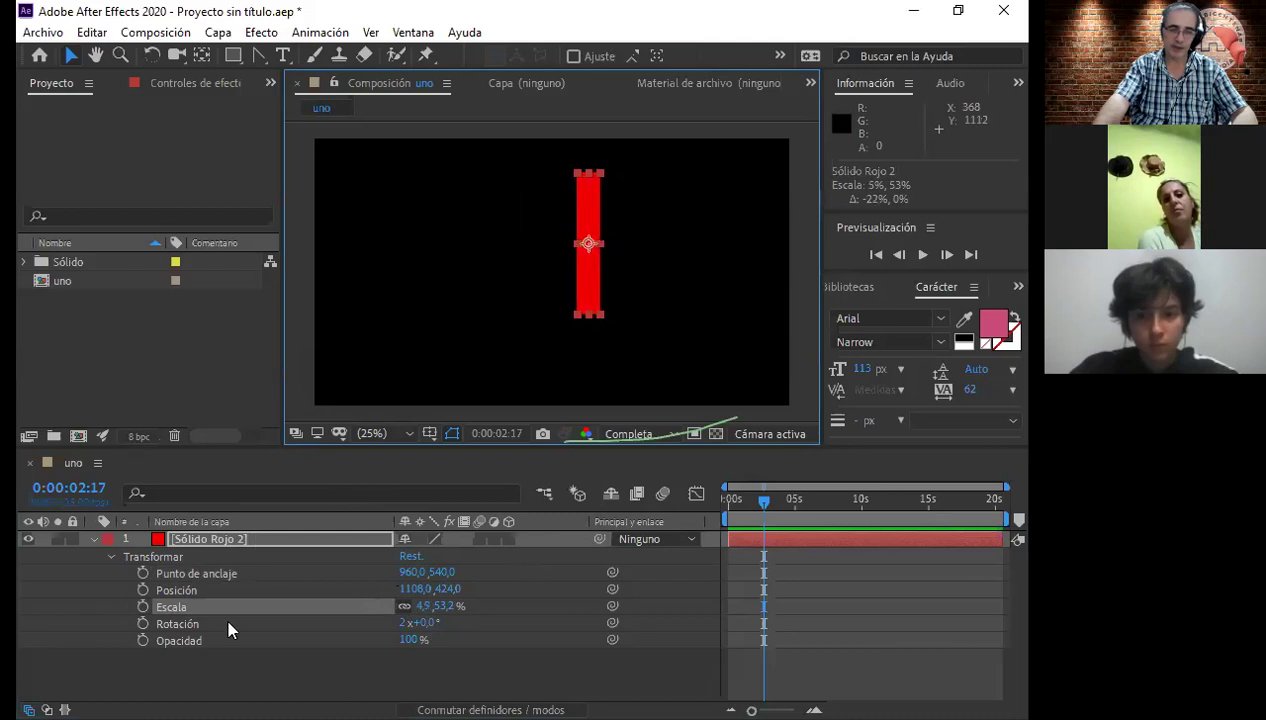
{"action": "left_click", "coordinate": [477, 621]}
{"action": "mouse_move", "coordinate": [588, 242]}
{"action": "left_mouse_down"}
{"action": "mouse_move", "coordinate": [557, 274]}
{"action": "mouse_move", "coordinate": [555, 264]}
{"action": "left_mouse_up"}
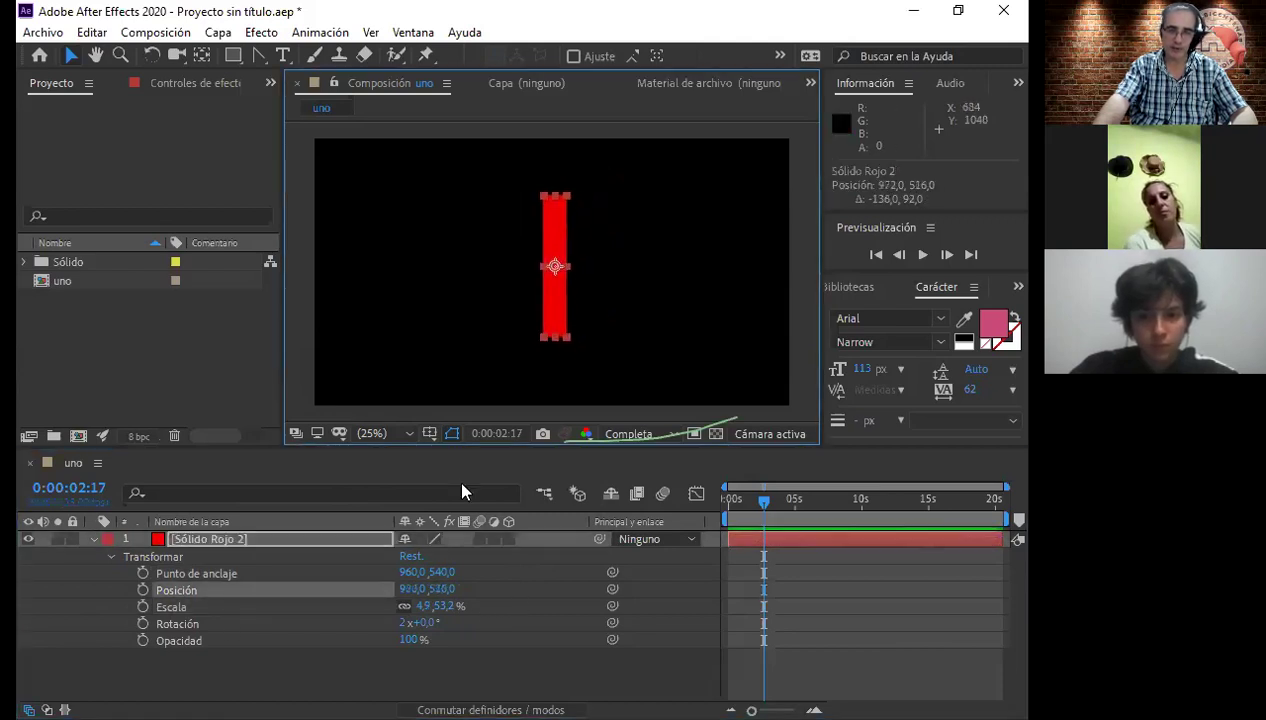
{"action": "mouse_move", "coordinate": [424, 622]}
{"action": "left_mouse_down"}
{"action": "mouse_move", "coordinate": [687, 608]}
{"action": "mouse_move", "coordinate": [594, 614]}
{"action": "left_mouse_up"}
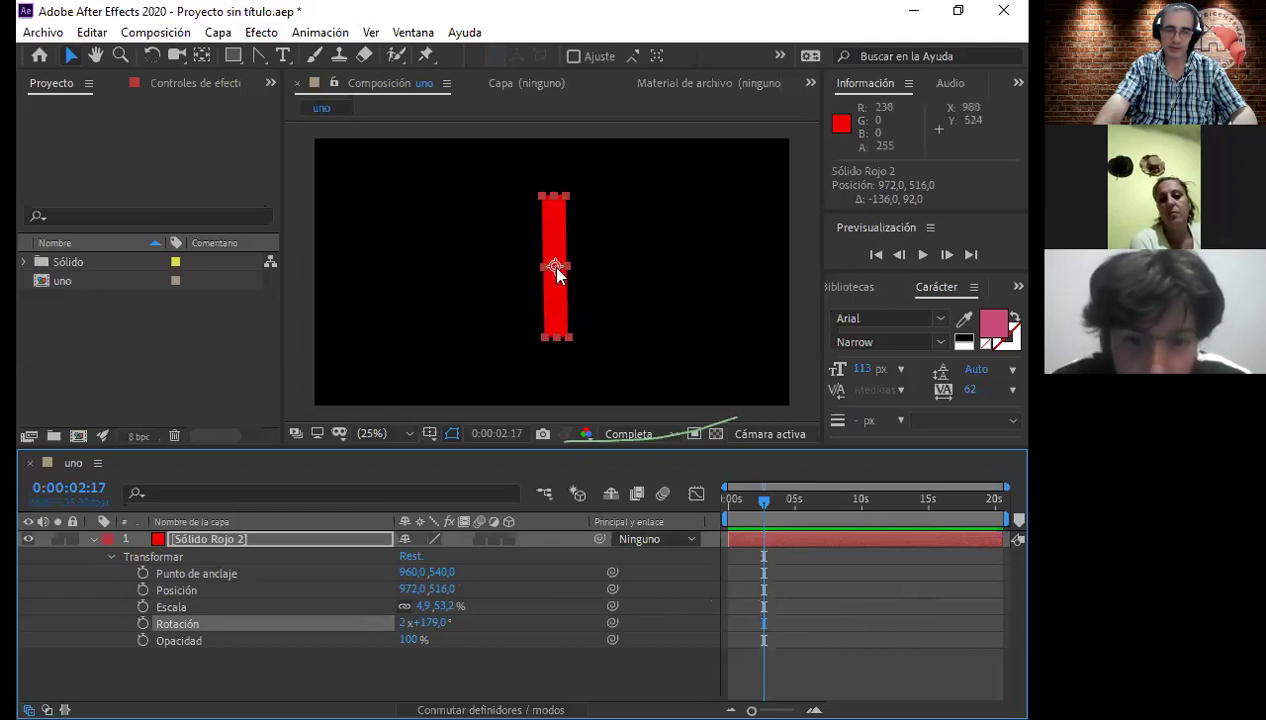
Step: With the Pan Behind tool, move the anchor to the bar's bottom end and rotate it to 2x+184,0°
{"action": "left_click", "coordinate": [201, 56]}
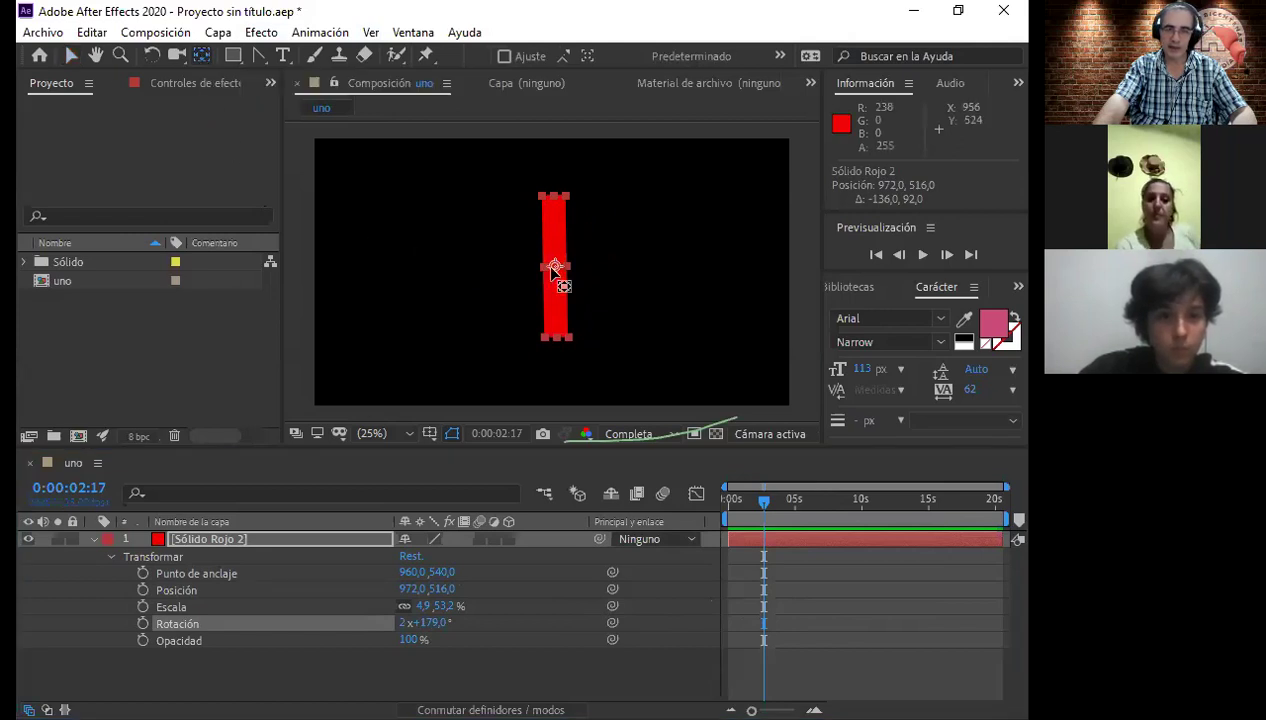
{"action": "left_click_drag", "start_coordinate": [556, 270], "coordinate": [558, 340]}
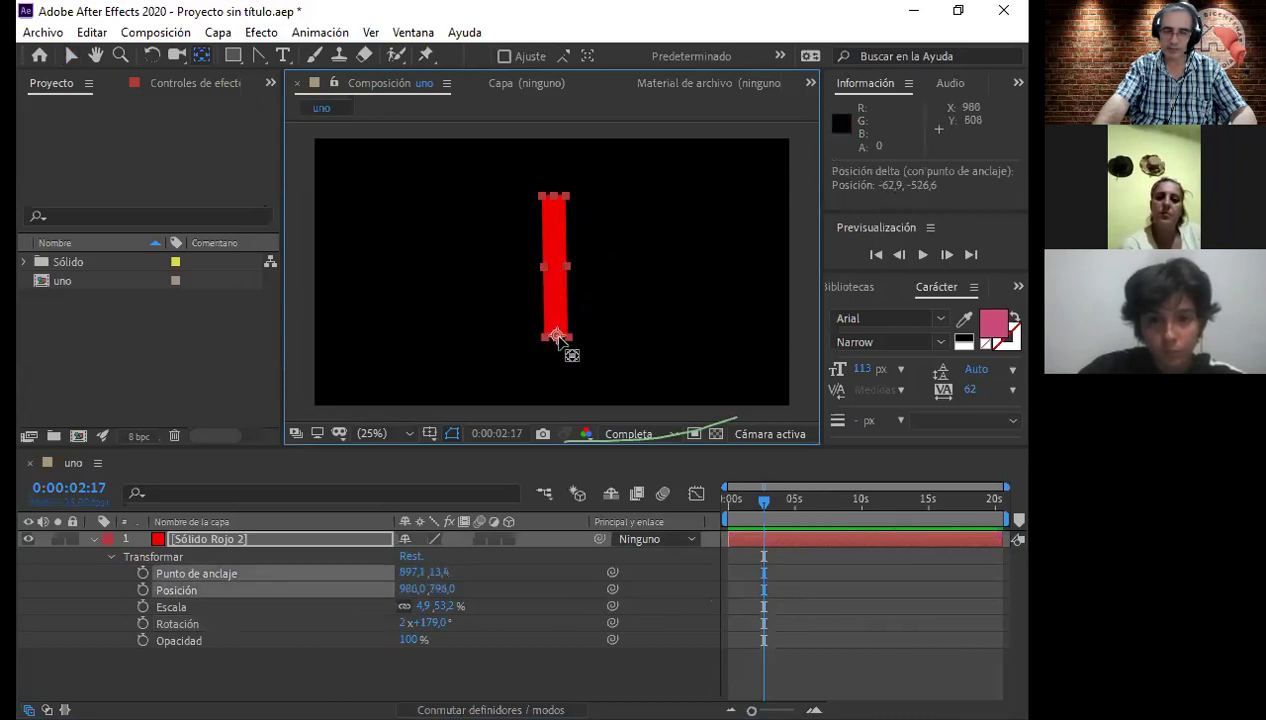
{"action": "mouse_move", "coordinate": [431, 621]}
{"action": "left_mouse_down"}
{"action": "mouse_move", "coordinate": [474, 628]}
{"action": "mouse_move", "coordinate": [386, 632]}
{"action": "mouse_move", "coordinate": [388, 622]}
{"action": "left_mouse_up"}
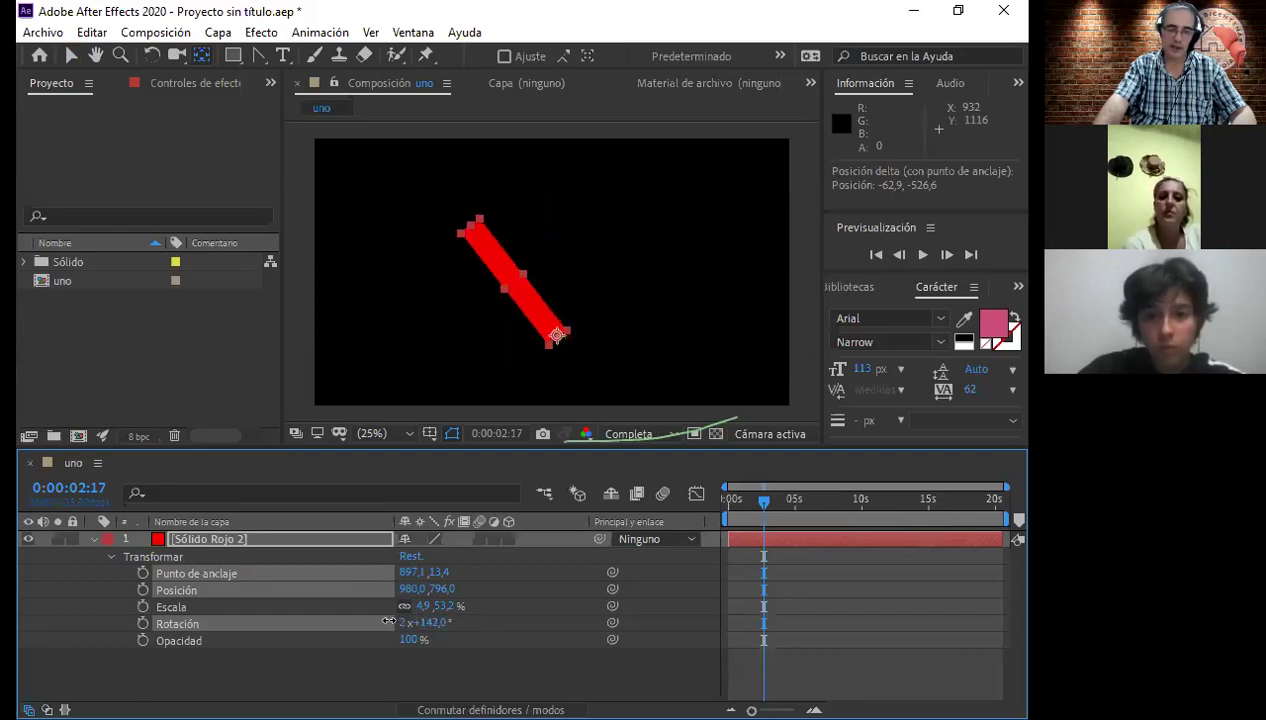
{"action": "left_click_drag", "start_coordinate": [388, 622], "coordinate": [438, 590]}
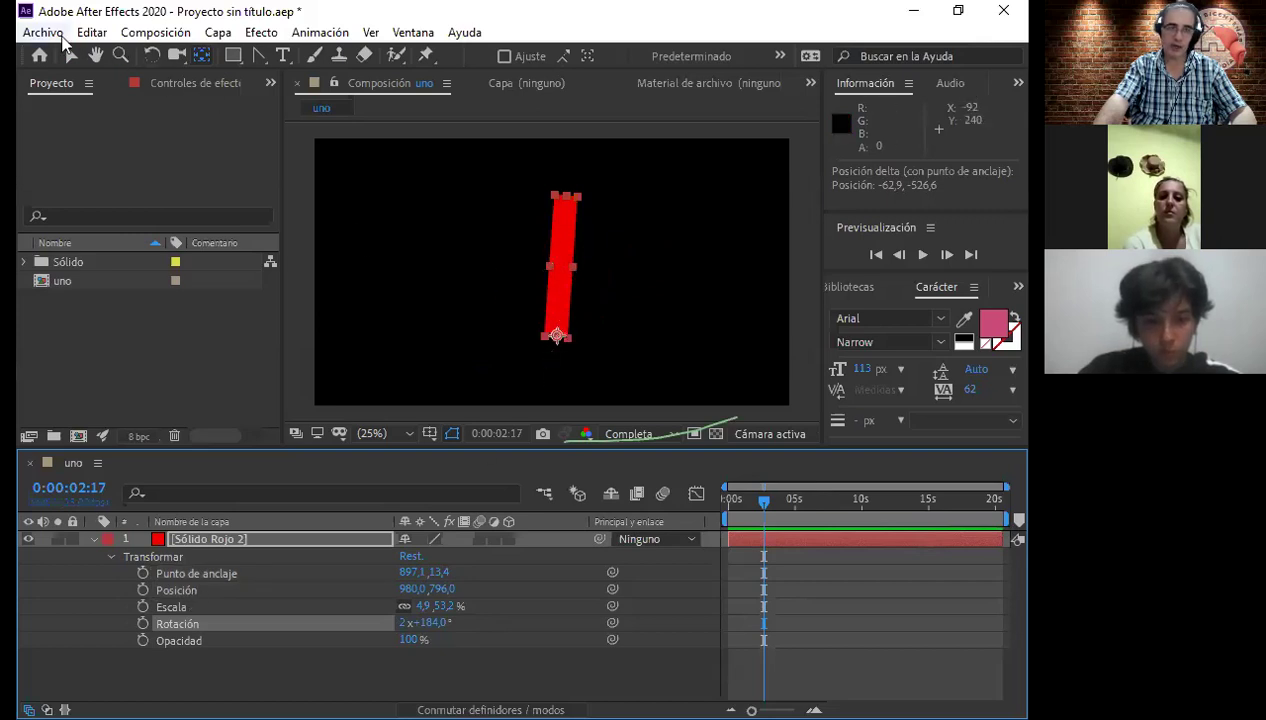
Step: With the Selection tool, drag the red bar to the lower left at position 576,0, 888,0
{"action": "left_click", "coordinate": [70, 58]}
{"action": "left_click_drag", "start_coordinate": [552, 288], "coordinate": [418, 284]}
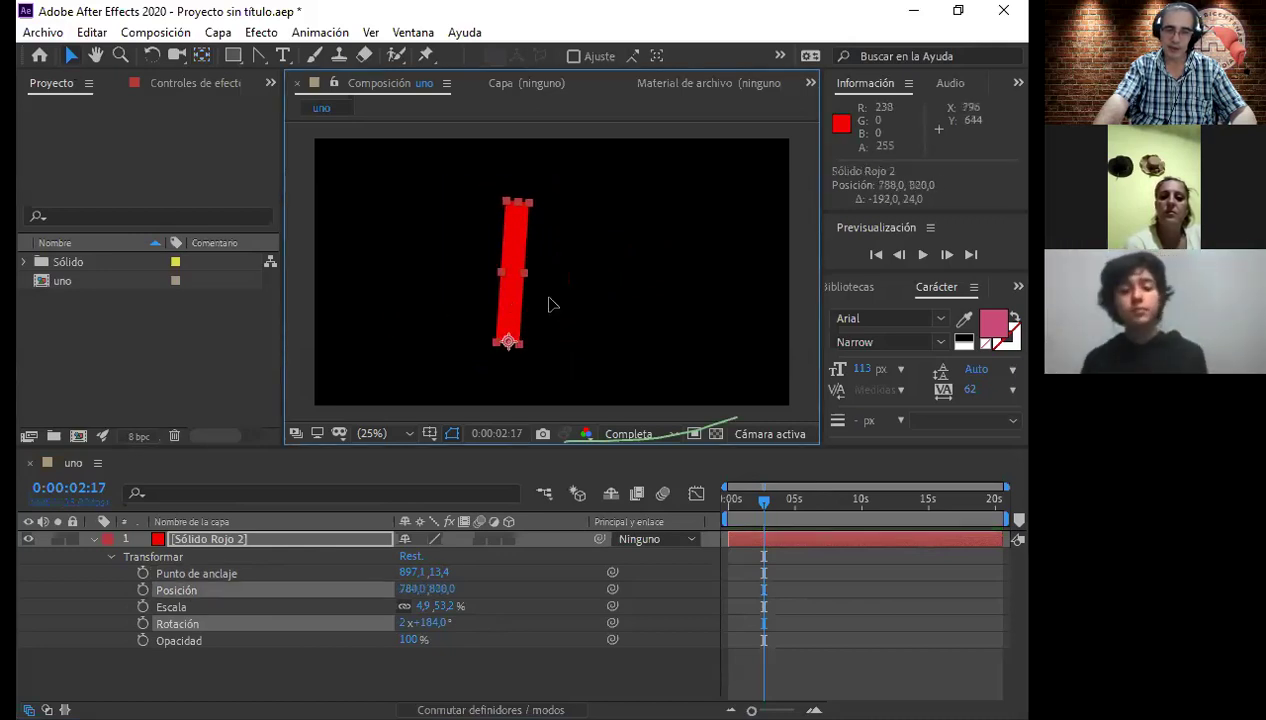
{"action": "left_click_drag", "start_coordinate": [510, 288], "coordinate": [628, 304]}
{"action": "left_click", "coordinate": [222, 607]}
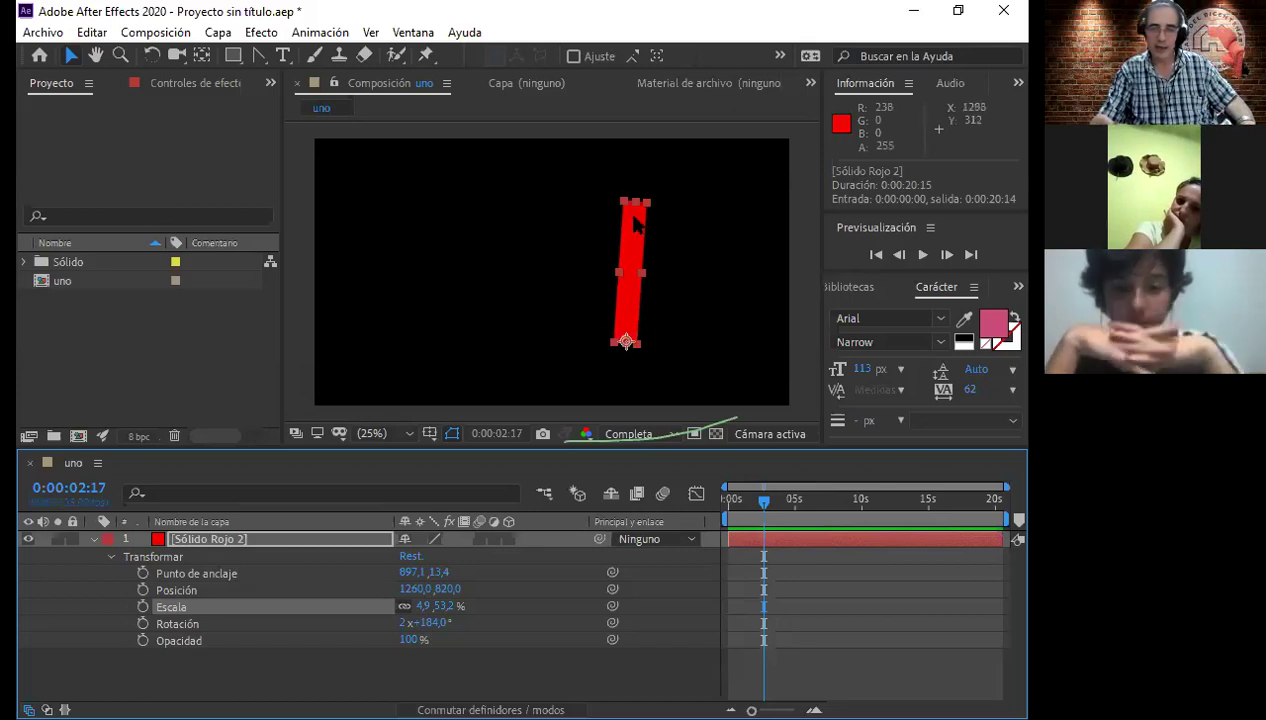
{"action": "left_click_drag", "start_coordinate": [636, 220], "coordinate": [464, 236]}
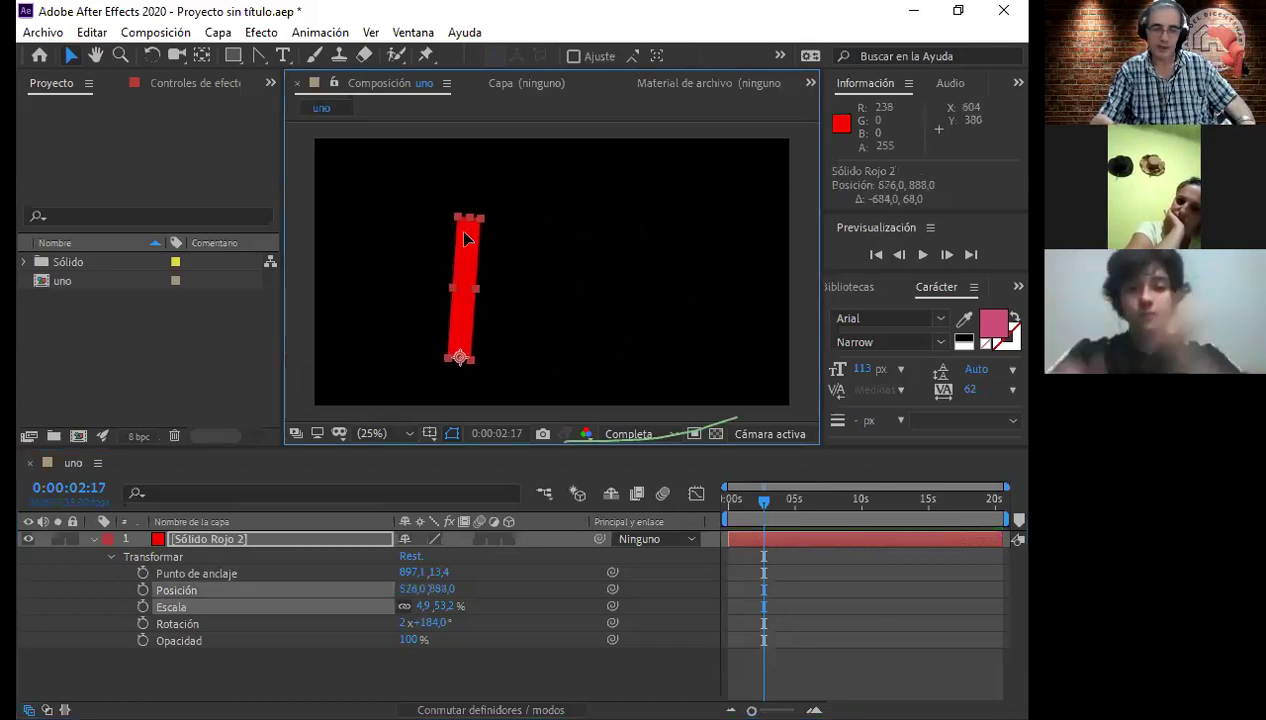
{"action": "left_click", "coordinate": [242, 587]}
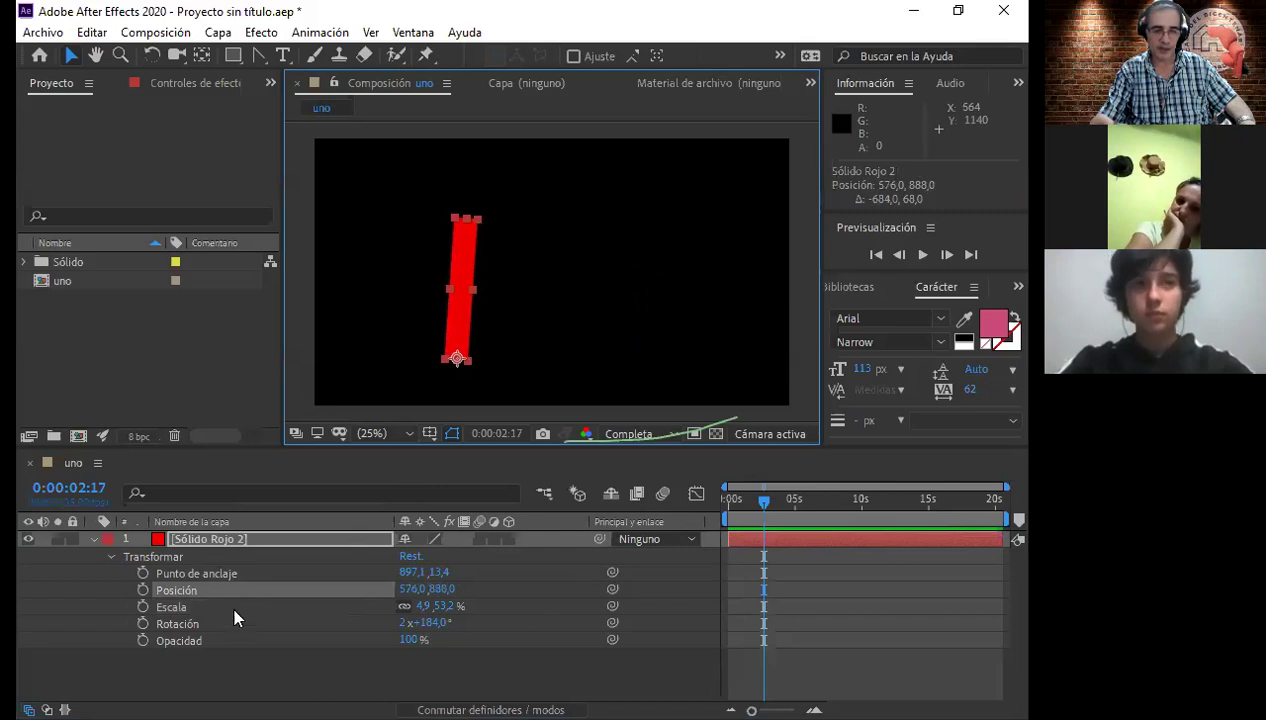
Step: Delete Sólido Rojo 2 and add Sólido Rojo 1 from the Project panel's Sólido folder to uno
{"action": "left_click", "coordinate": [229, 546]}
{"action": "key", "text": "Delete"}
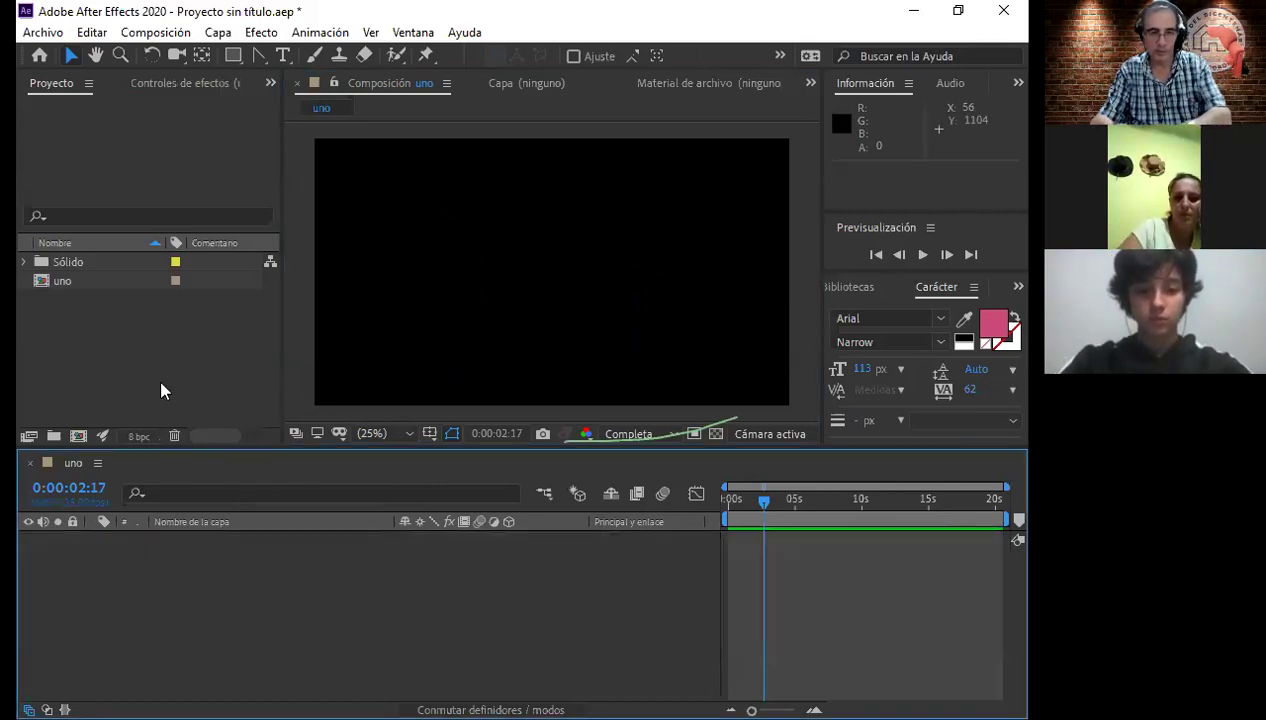
{"action": "left_click", "coordinate": [24, 262]}
{"action": "left_click", "coordinate": [104, 287]}
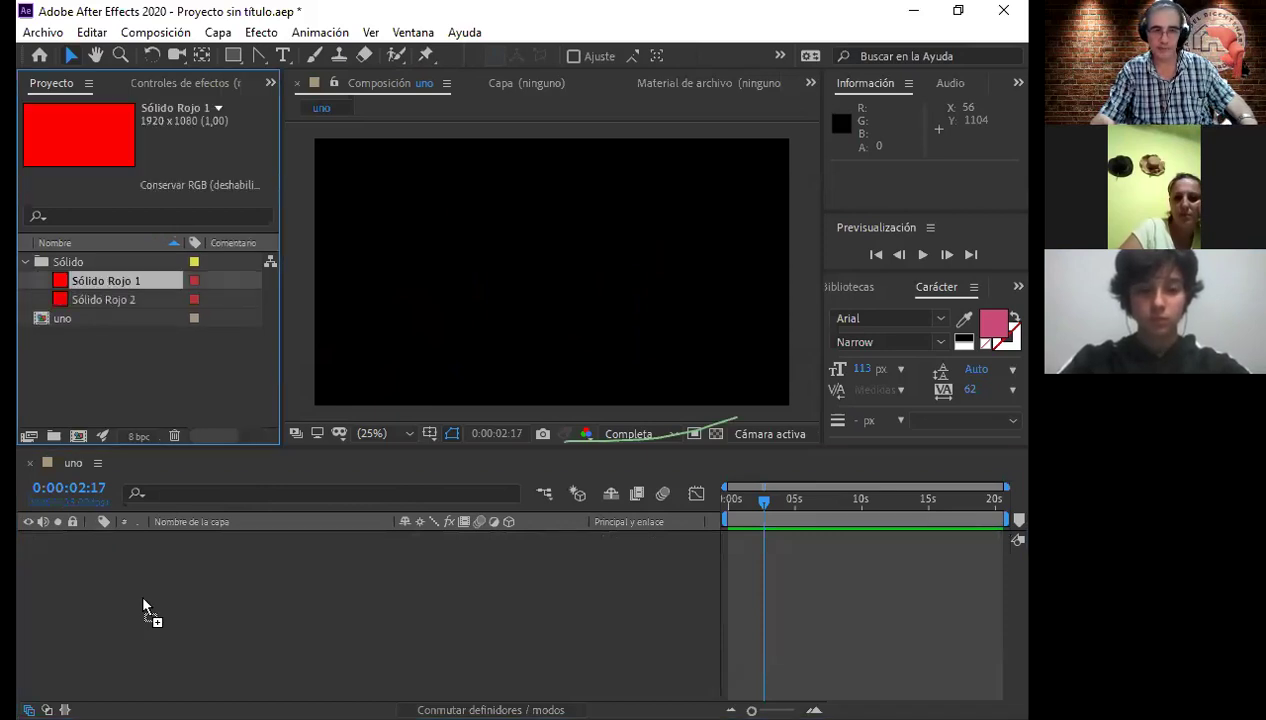
{"action": "left_click_drag", "start_coordinate": [143, 598], "coordinate": [143, 598]}
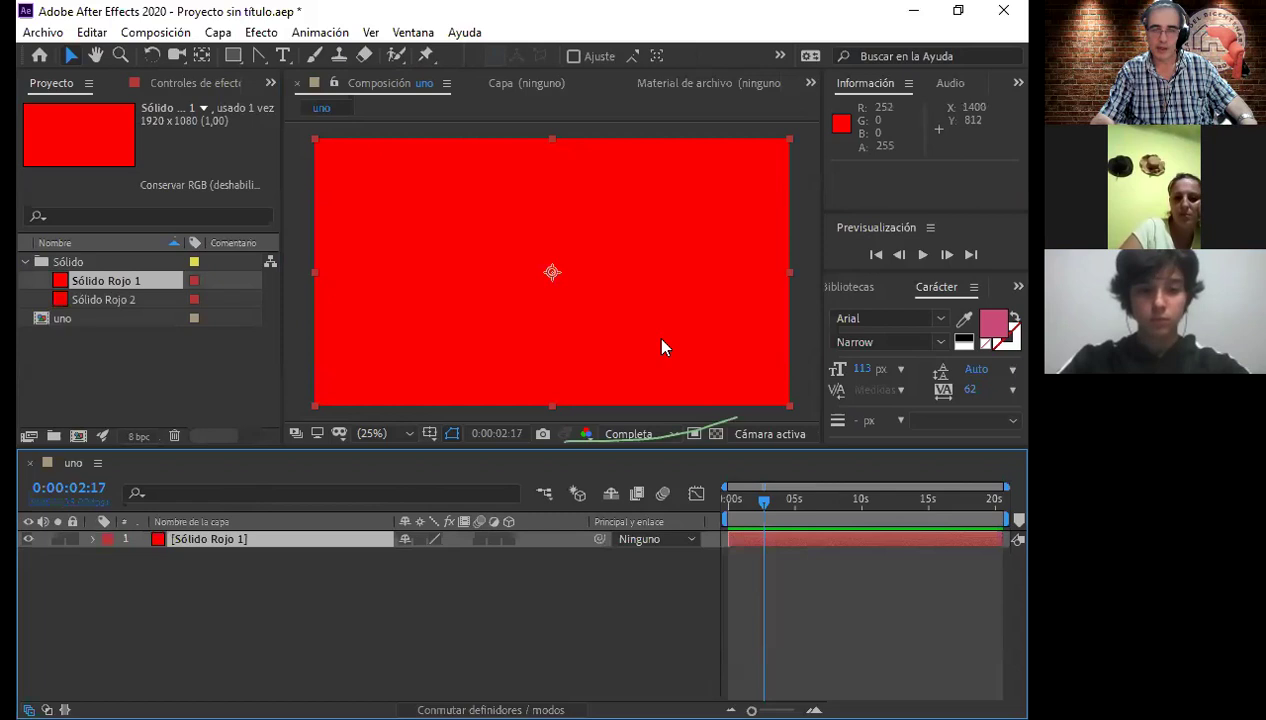
Step: Drag the solid's side handle inward into a thin full-height strip of about 5% × 100% scale
{"action": "left_click", "coordinate": [790, 282]}
{"action": "left_click_drag", "start_coordinate": [790, 282], "coordinate": [577, 288]}
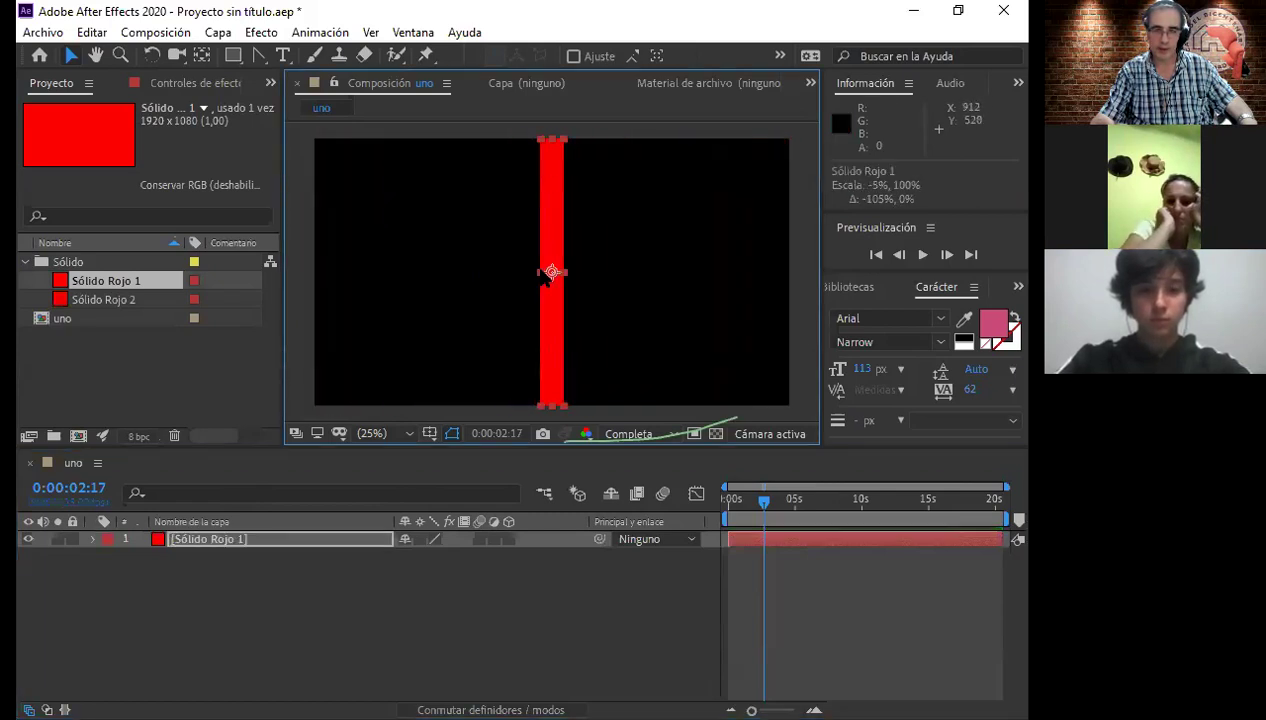
{"action": "left_click_drag", "start_coordinate": [577, 288], "coordinate": [561, 290]}
{"action": "left_click", "coordinate": [214, 538]}
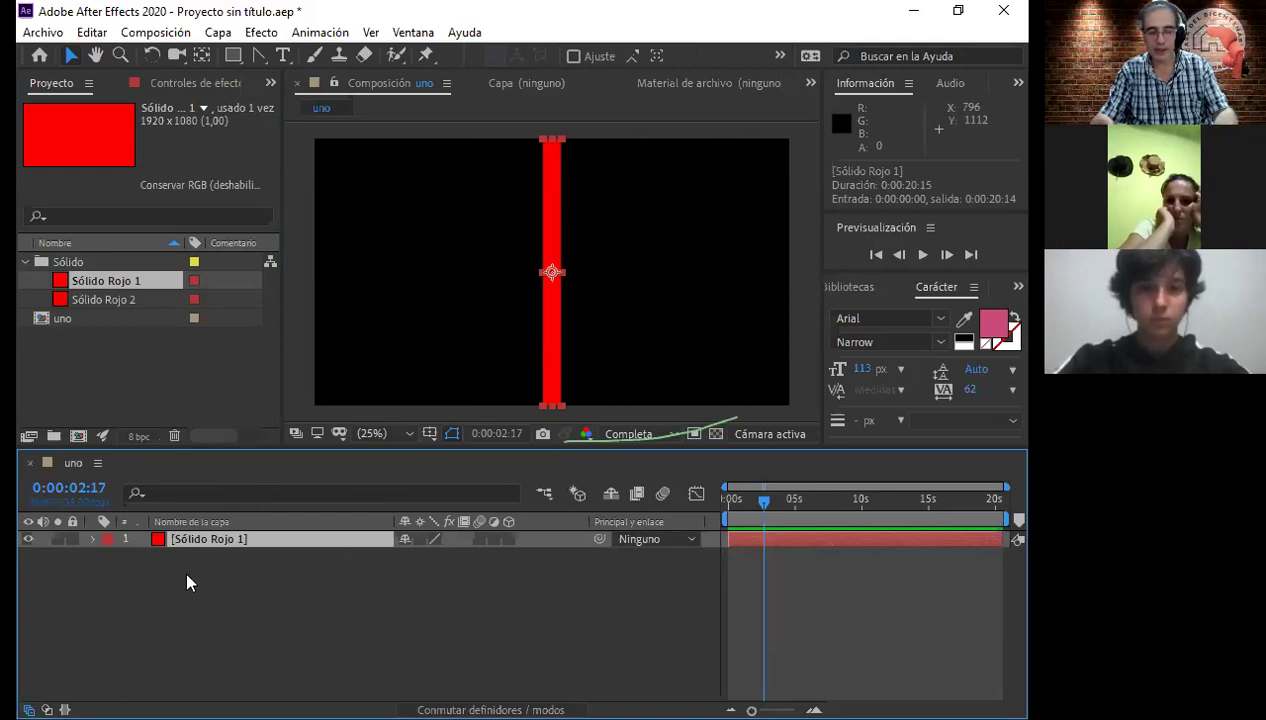
{"action": "left_click", "coordinate": [91, 538]}
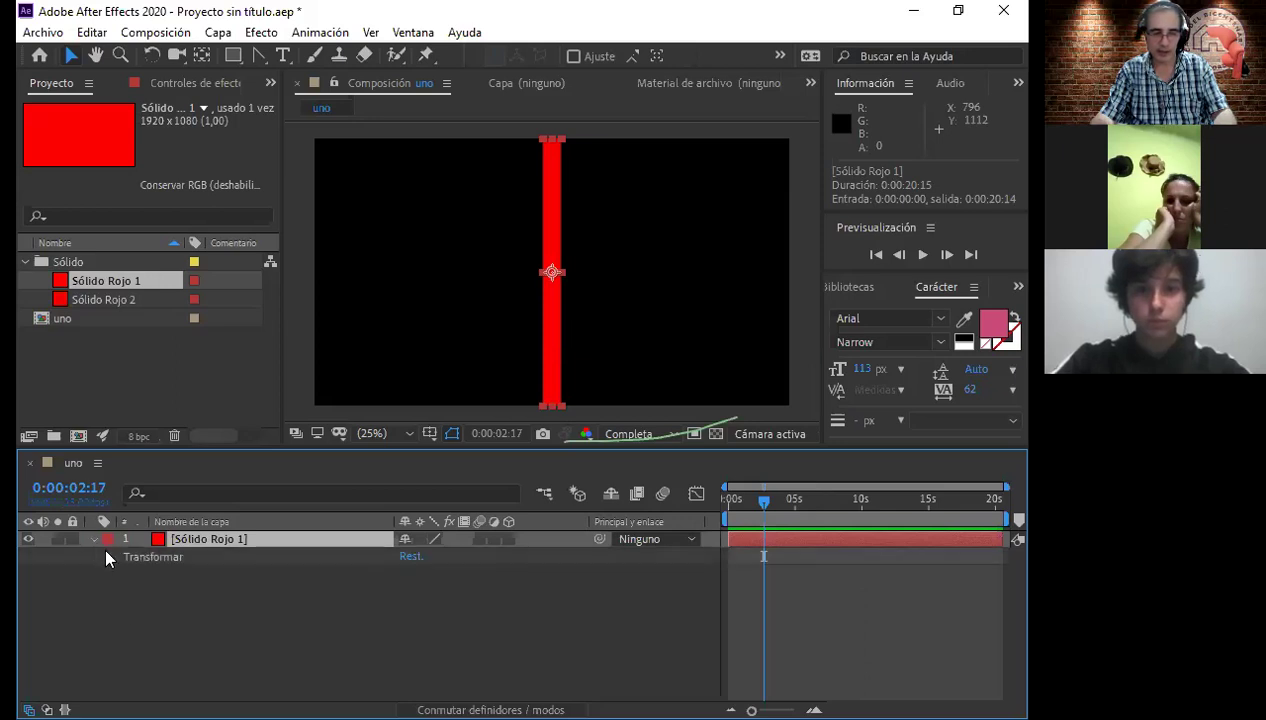
{"action": "left_click", "coordinate": [110, 557]}
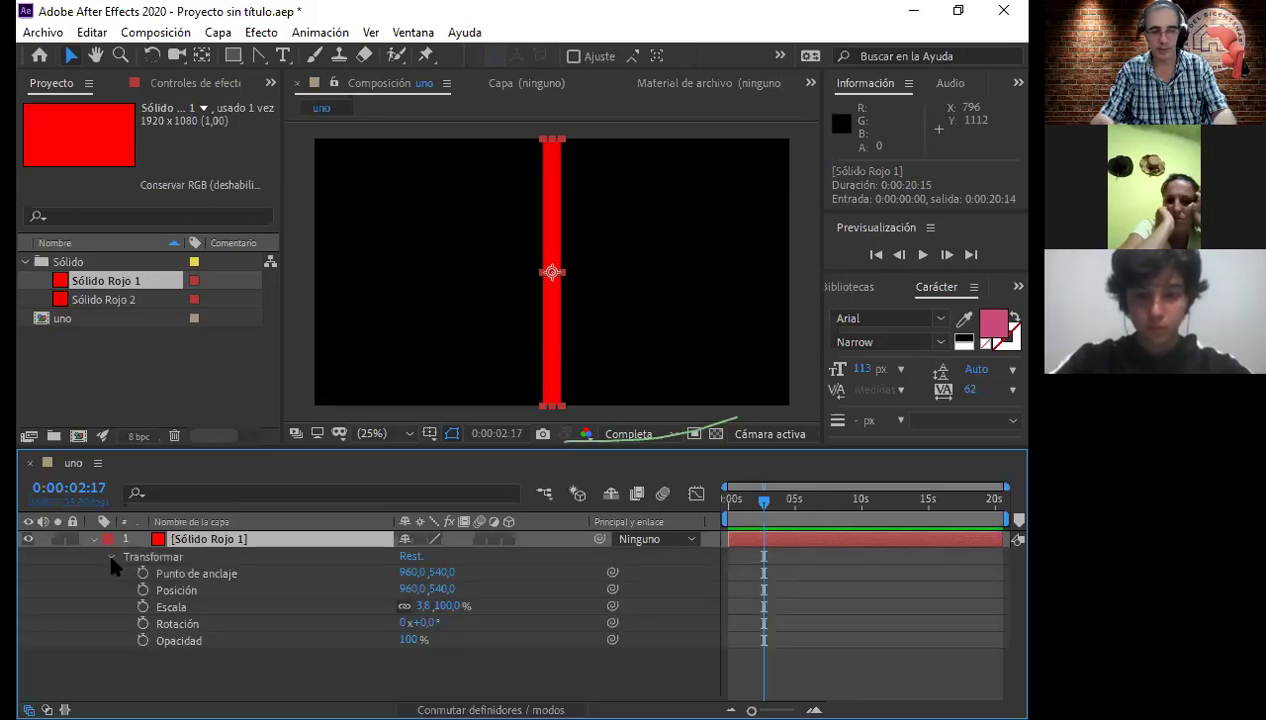
{"action": "left_click", "coordinate": [110, 557]}
{"action": "left_click", "coordinate": [93, 539]}
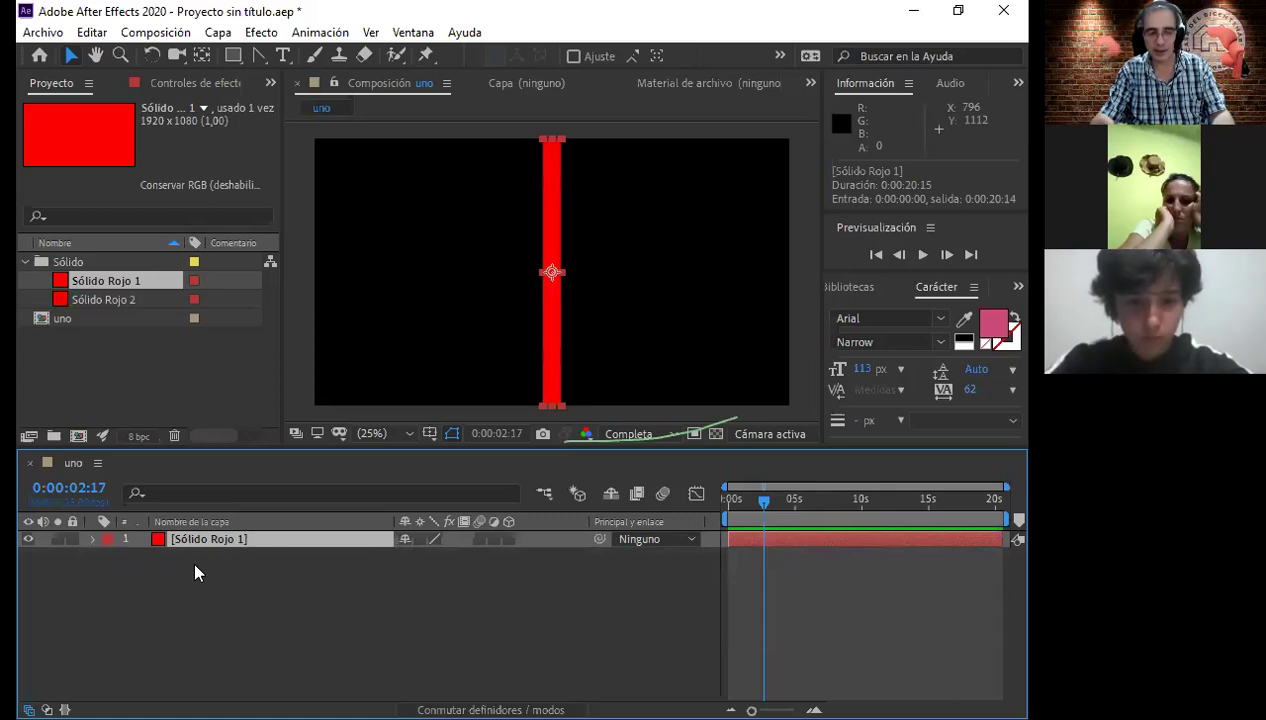
Step: Use the S, P and T shortcuts to show Escala, Posición and Opacity one at a time
{"action": "key", "text": "s"}
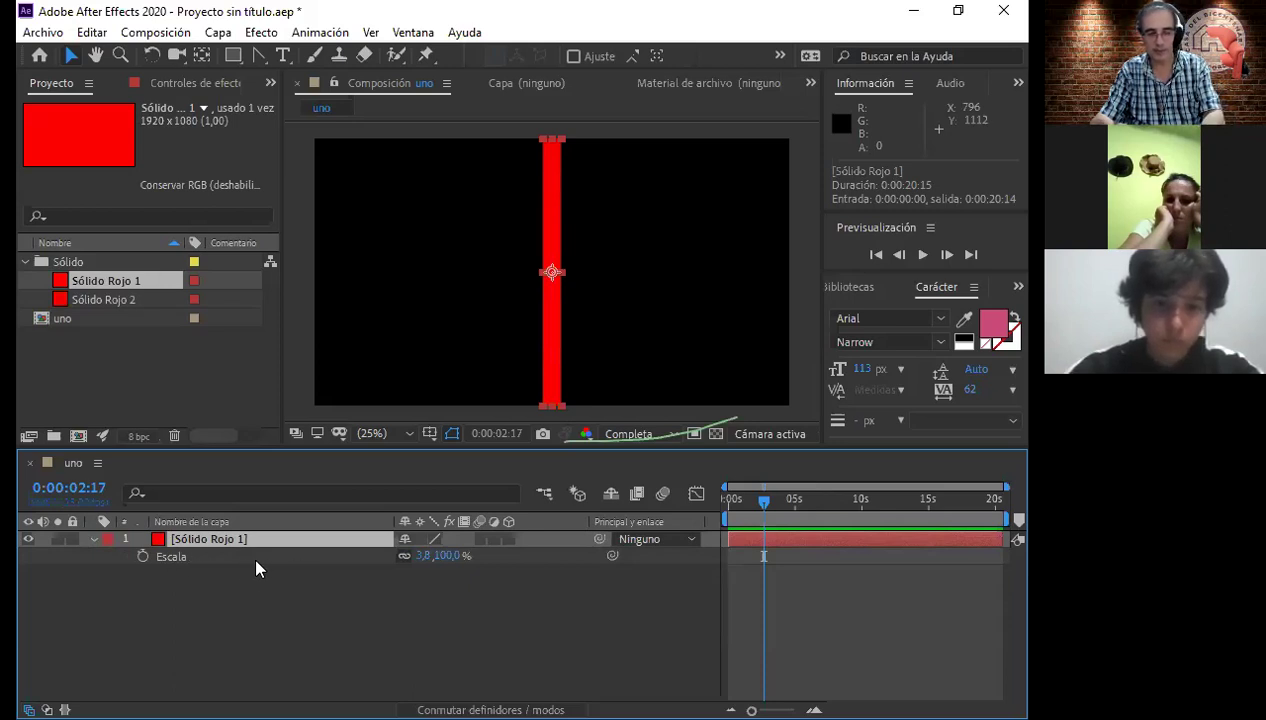
{"action": "key", "text": "p"}
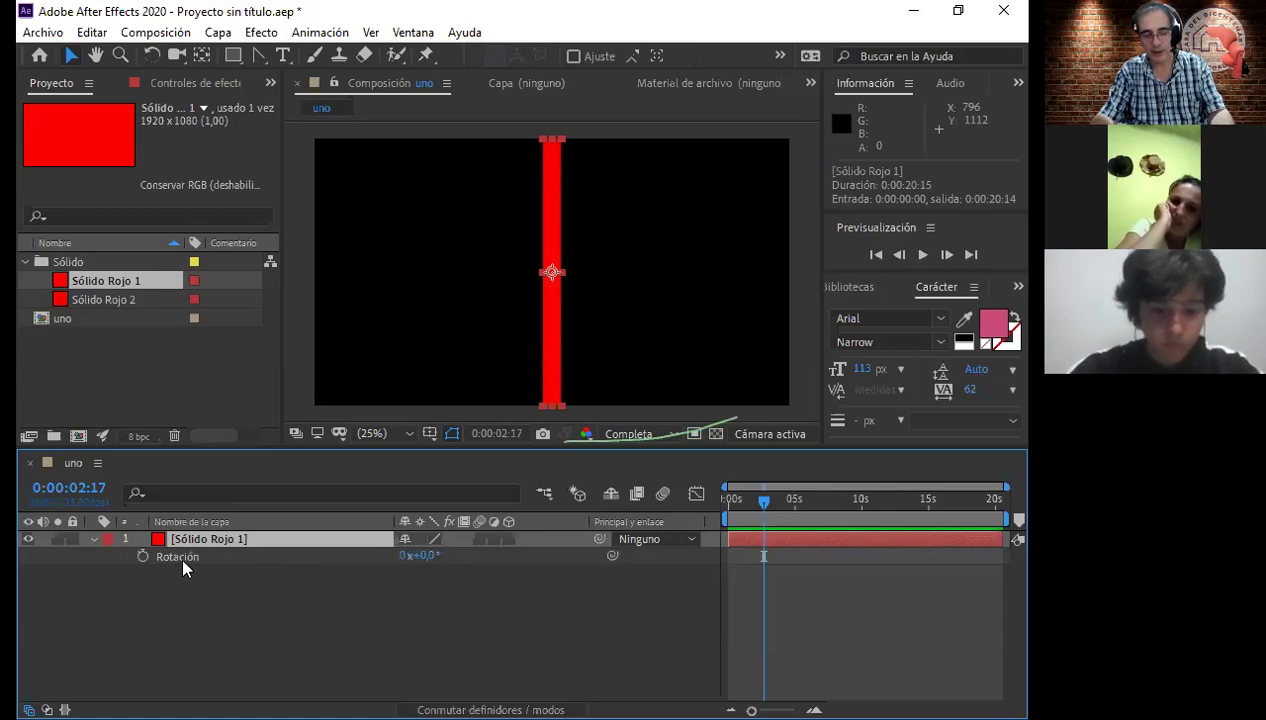
{"action": "key", "text": "t"}
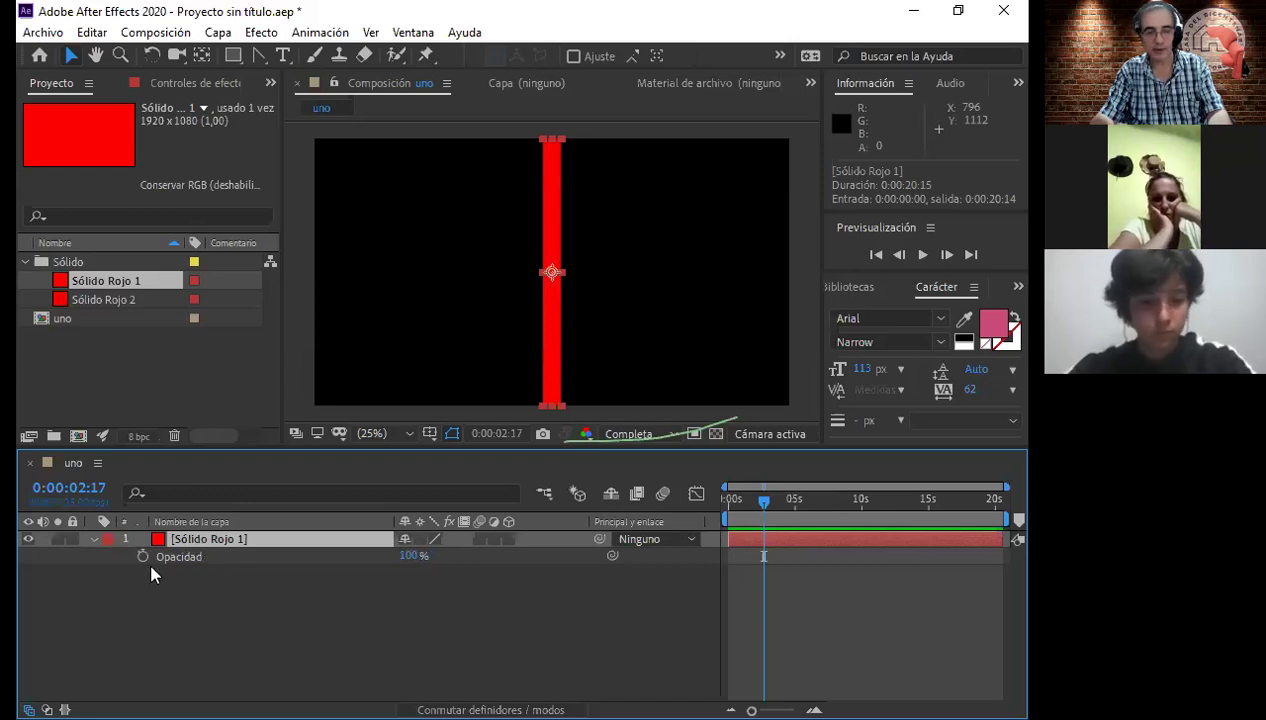
Step: Shrink the solid, set Rotación to -90° to lay it horizontal, and move it to 428,0, 948,0
{"action": "key", "text": "s"}
{"action": "mouse_move", "coordinate": [440, 556]}
{"action": "left_mouse_down"}
{"action": "mouse_move", "coordinate": [403, 562]}
{"action": "mouse_move", "coordinate": [405, 584]}
{"action": "left_mouse_up"}
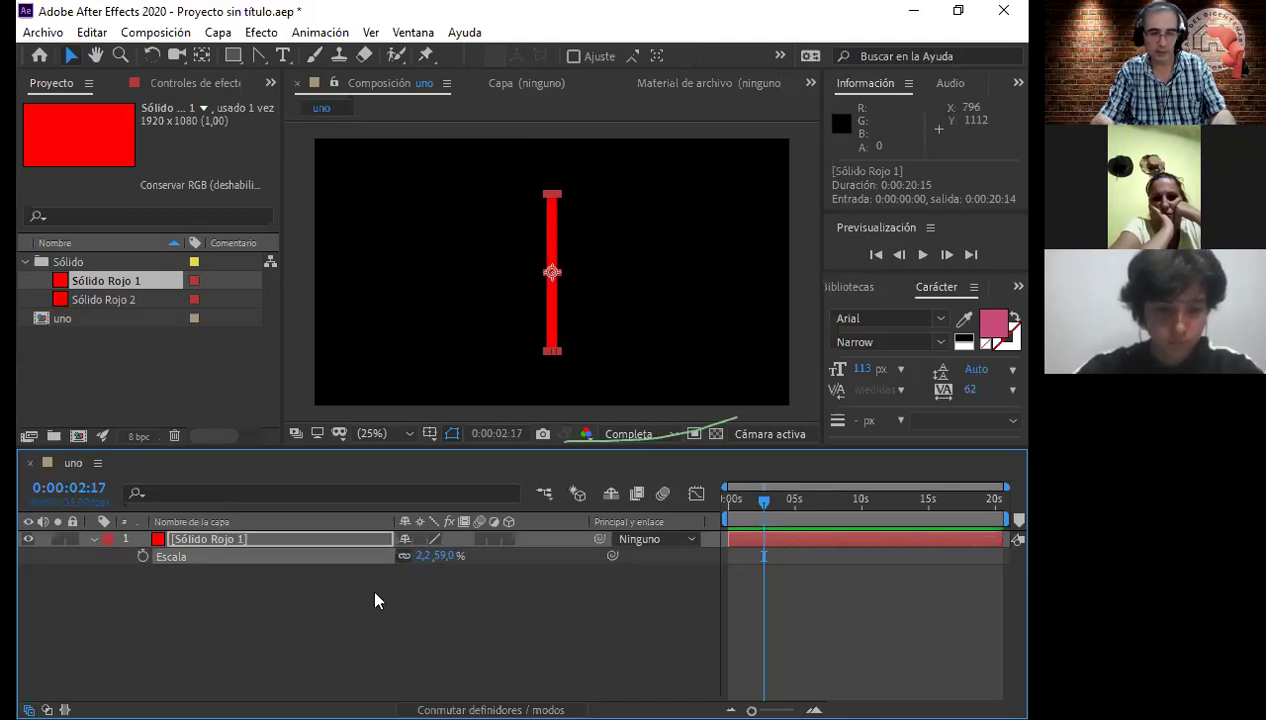
{"action": "key", "text": "r"}
{"action": "mouse_move", "coordinate": [424, 556]}
{"action": "left_mouse_down"}
{"action": "mouse_move", "coordinate": [455, 556]}
{"action": "mouse_move", "coordinate": [351, 586]}
{"action": "mouse_move", "coordinate": [369, 586]}
{"action": "left_mouse_up"}
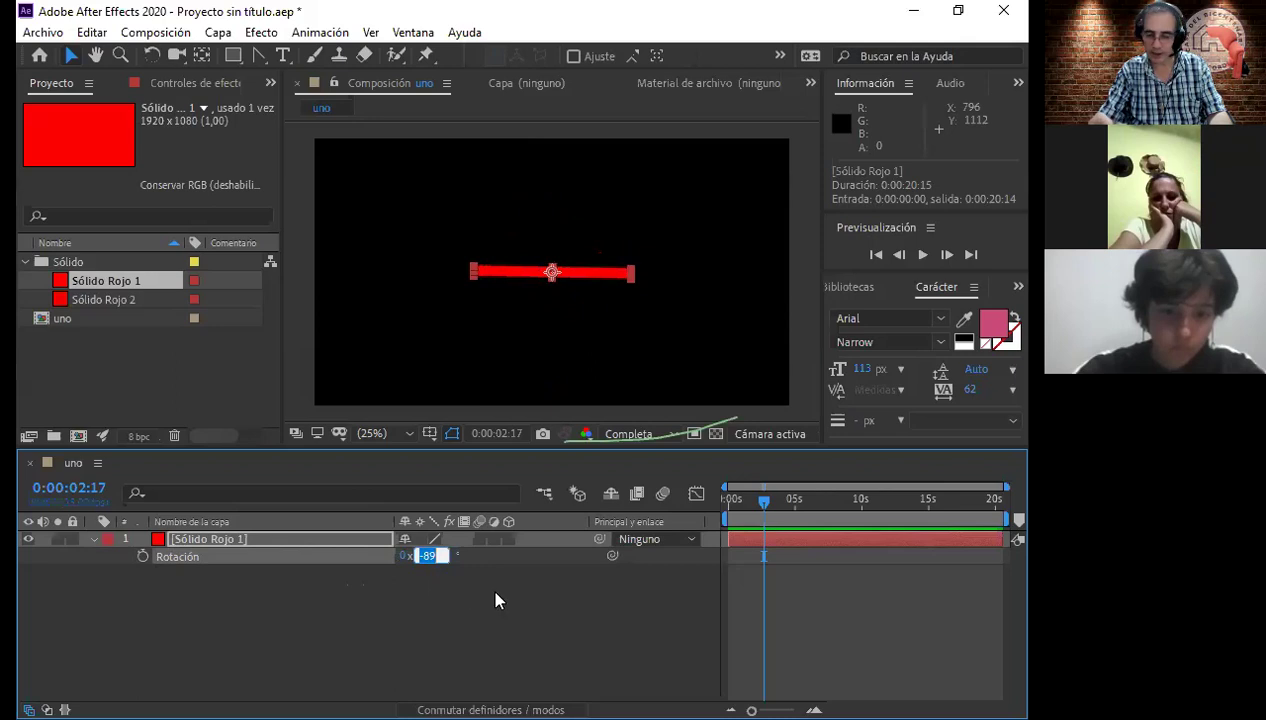
{"action": "type", "text": "-90"}
{"action": "key", "text": "Return"}
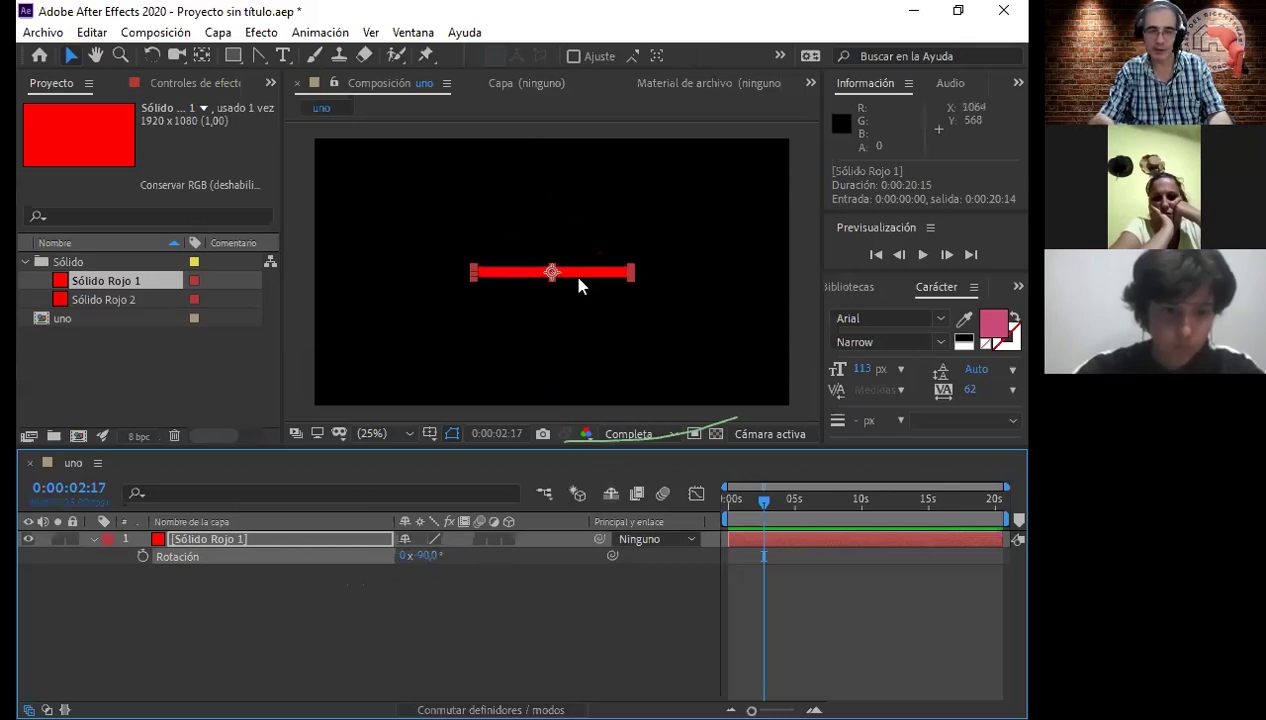
{"action": "mouse_move", "coordinate": [578, 284]}
{"action": "left_mouse_down"}
{"action": "mouse_move", "coordinate": [435, 370]}
{"action": "mouse_move", "coordinate": [447, 376]}
{"action": "left_mouse_up"}
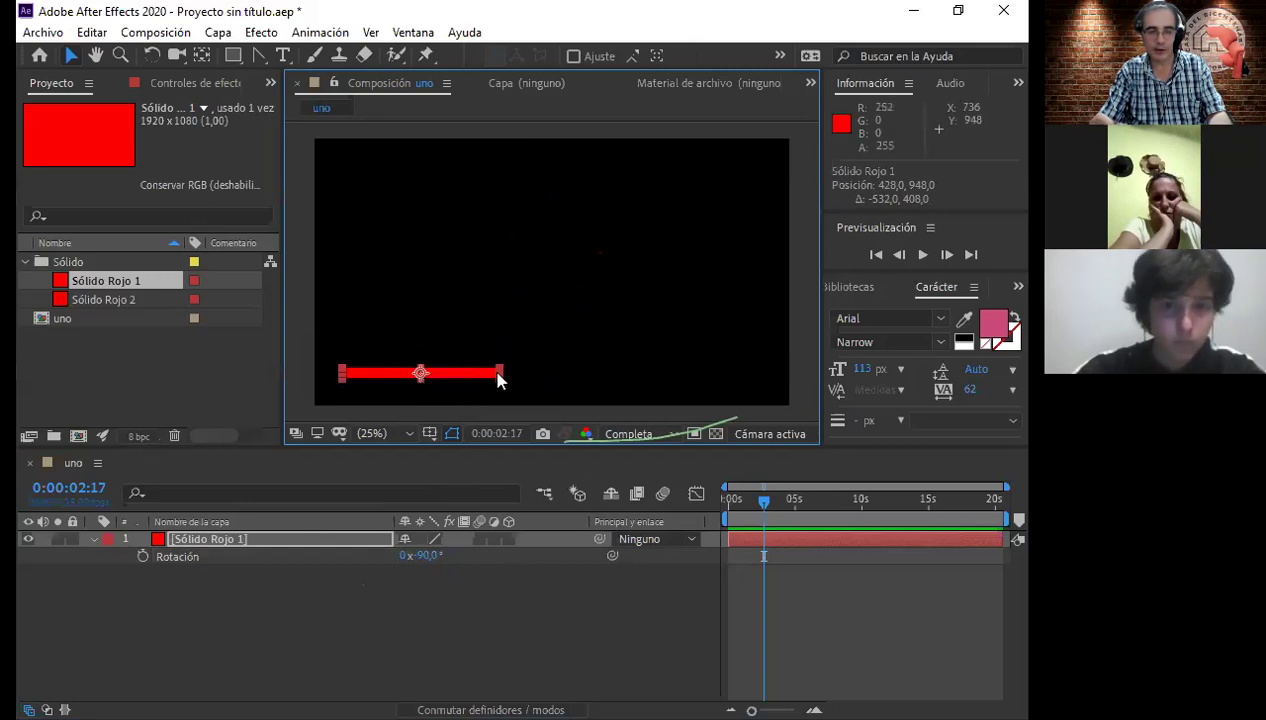
Step: With the Pan Behind tool, move Sólido Rojo 1's anchor point to the bar's right end, then reselect the bar
{"action": "left_click", "coordinate": [201, 55]}
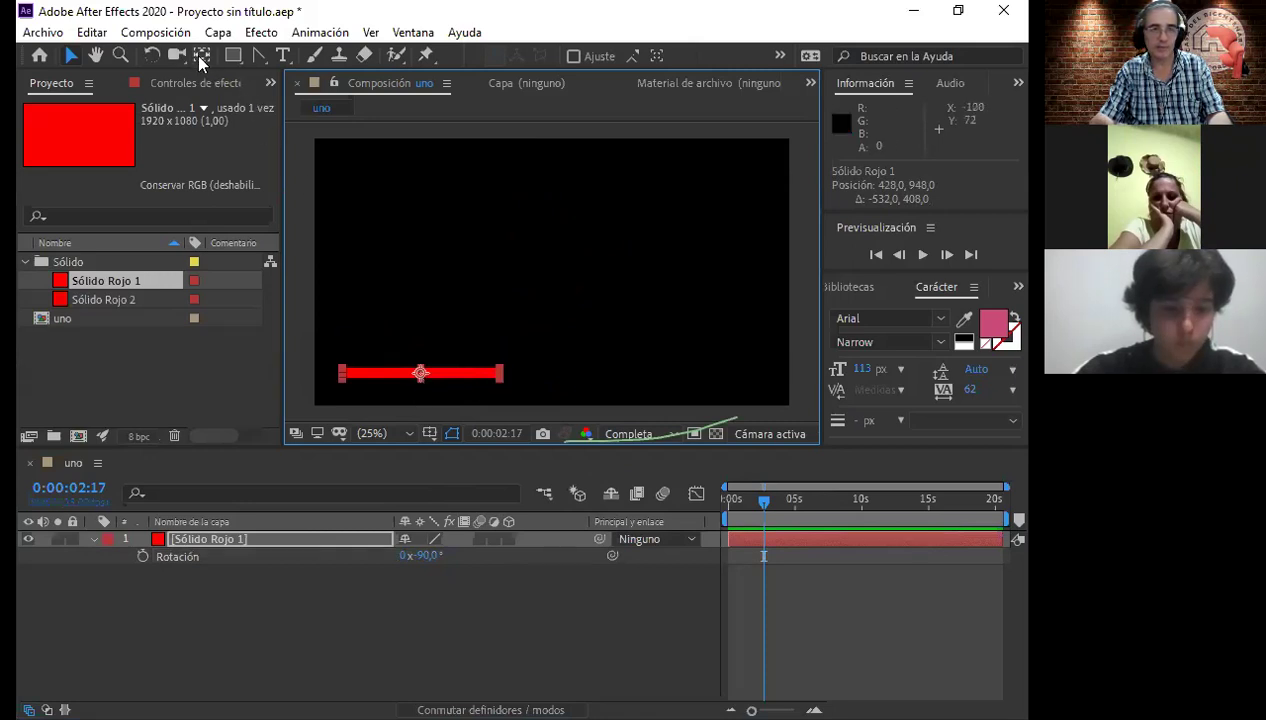
{"action": "left_click_drag", "start_coordinate": [424, 380], "coordinate": [503, 380]}
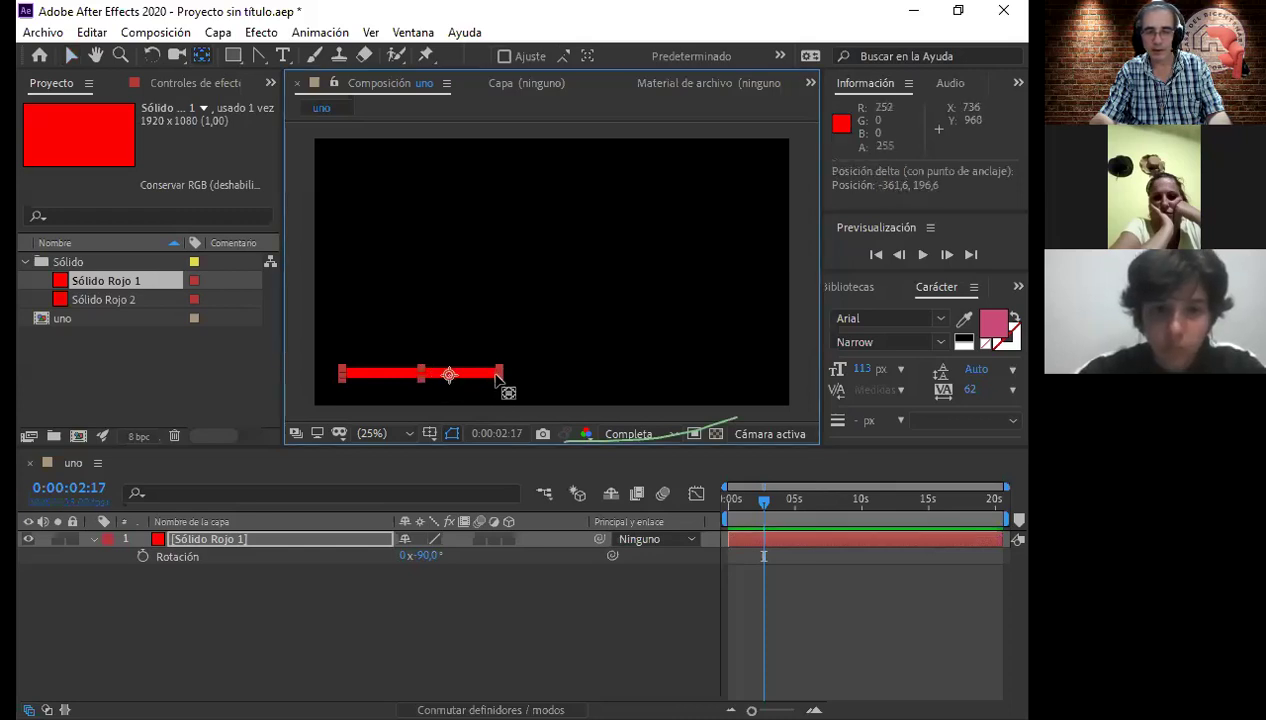
{"action": "left_click_drag", "start_coordinate": [450, 375], "coordinate": [492, 373]}
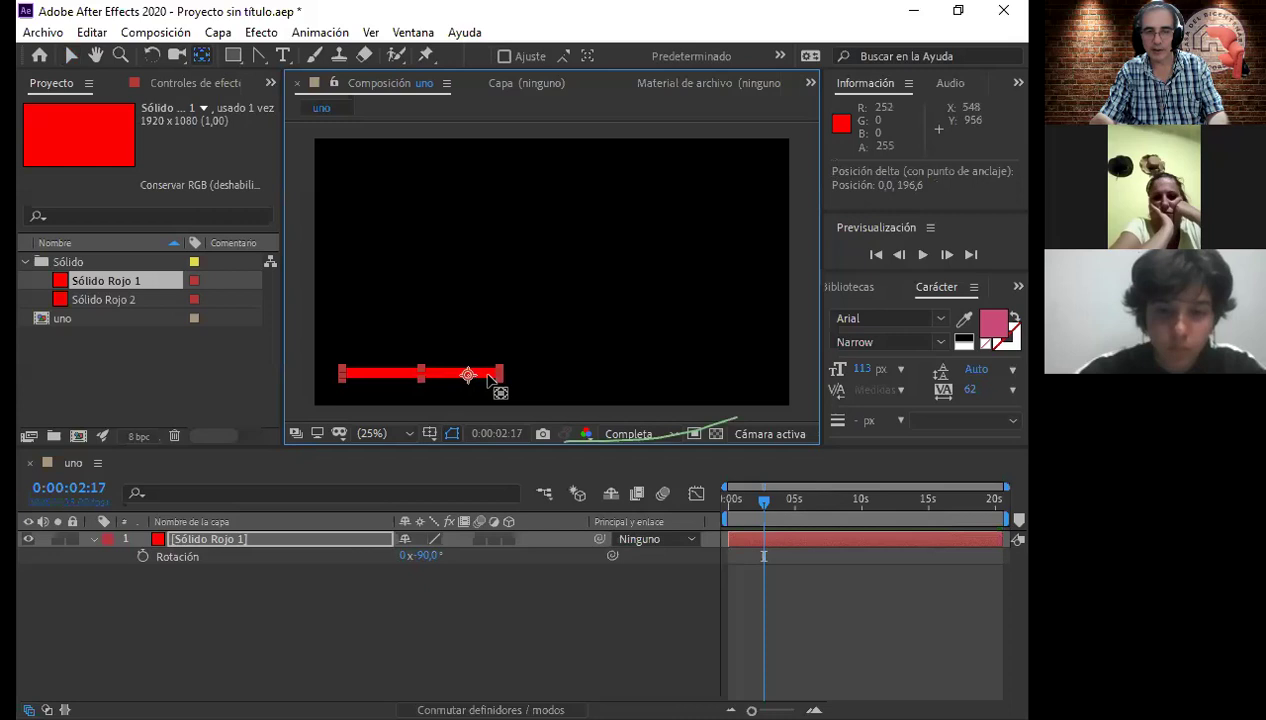
{"action": "left_click", "coordinate": [536, 608]}
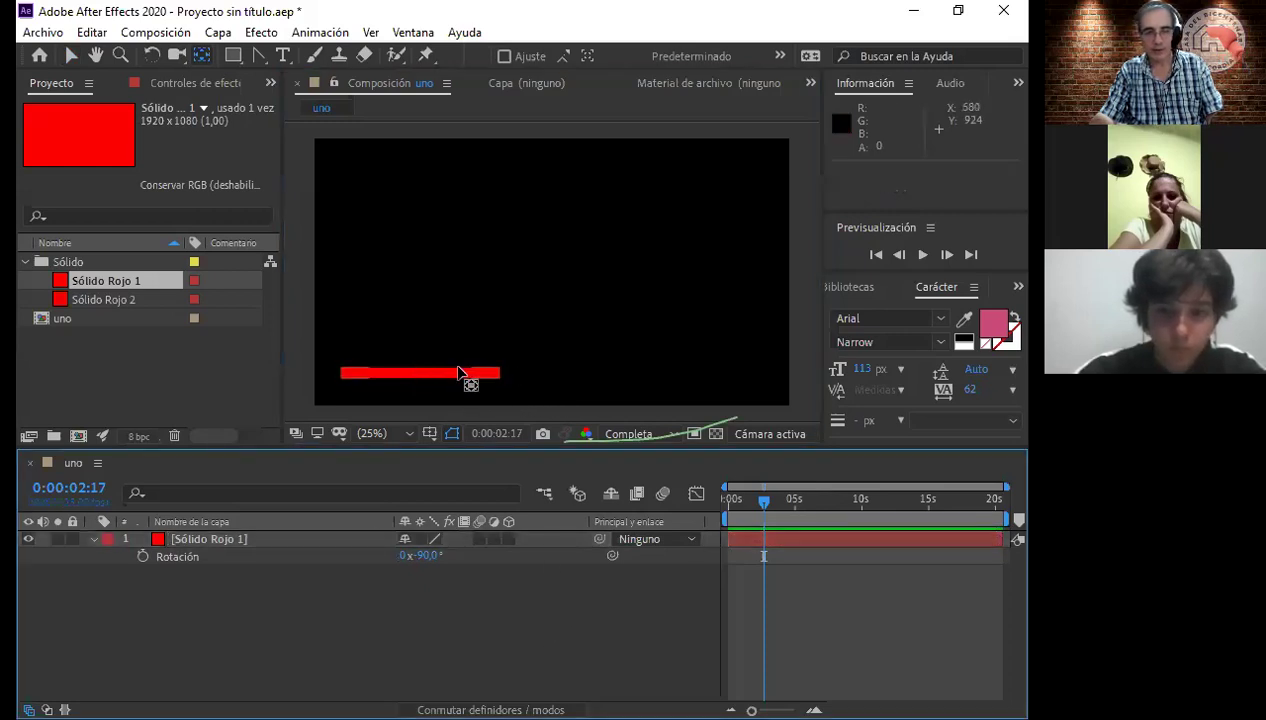
{"action": "left_click", "coordinate": [72, 55]}
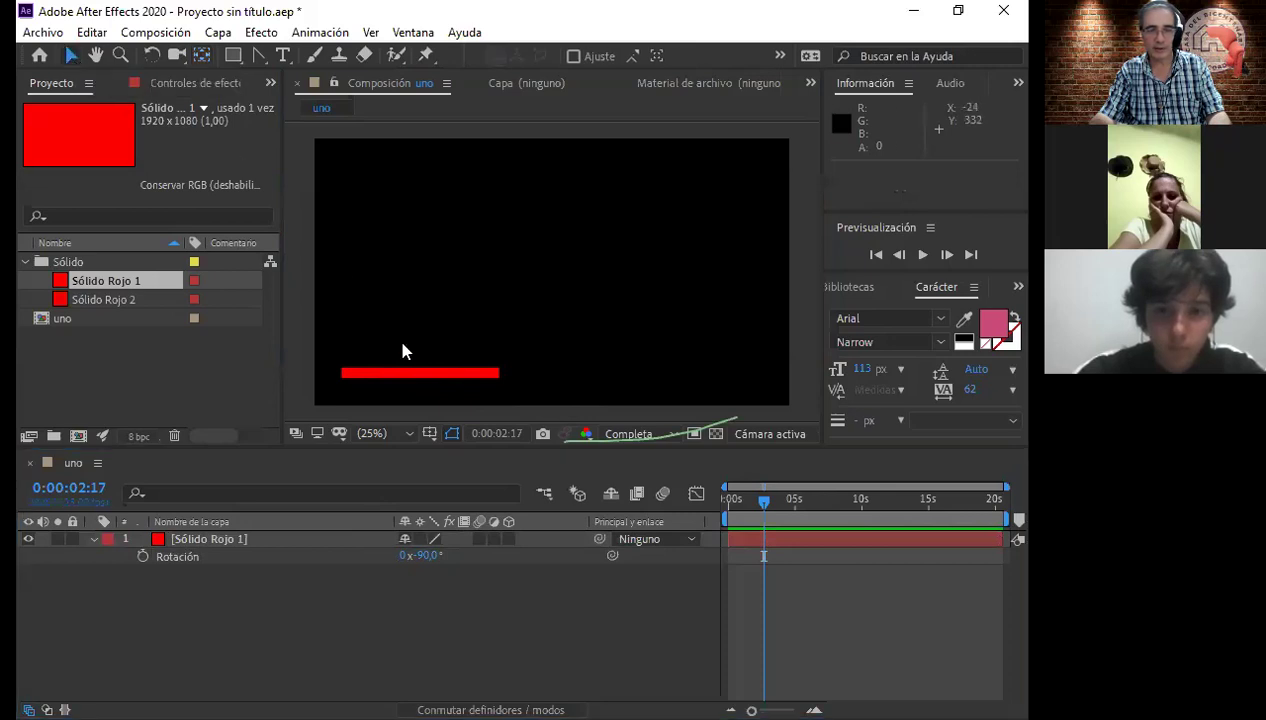
{"action": "left_click", "coordinate": [448, 370]}
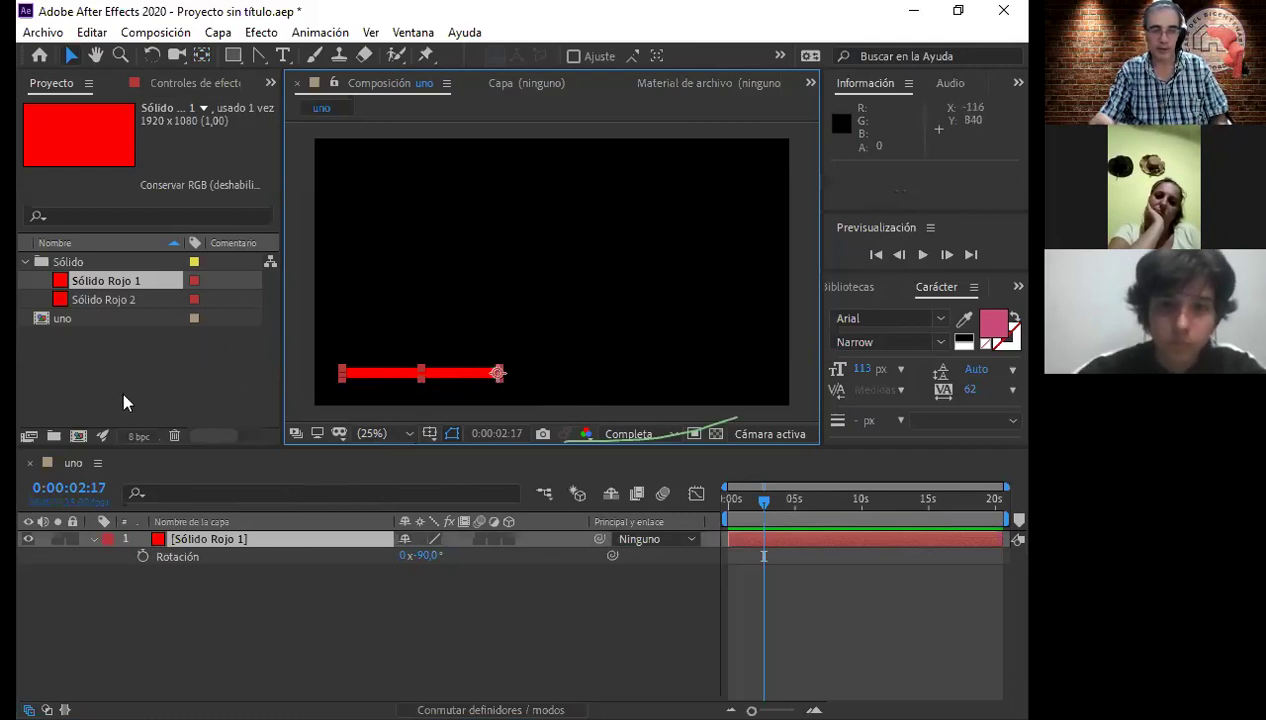
Step: Open the Project panel's import dialog and browse the File menu, closing both without importing
{"action": "left_click", "coordinate": [176, 357]}
{"action": "double_click", "coordinate": [176, 365]}
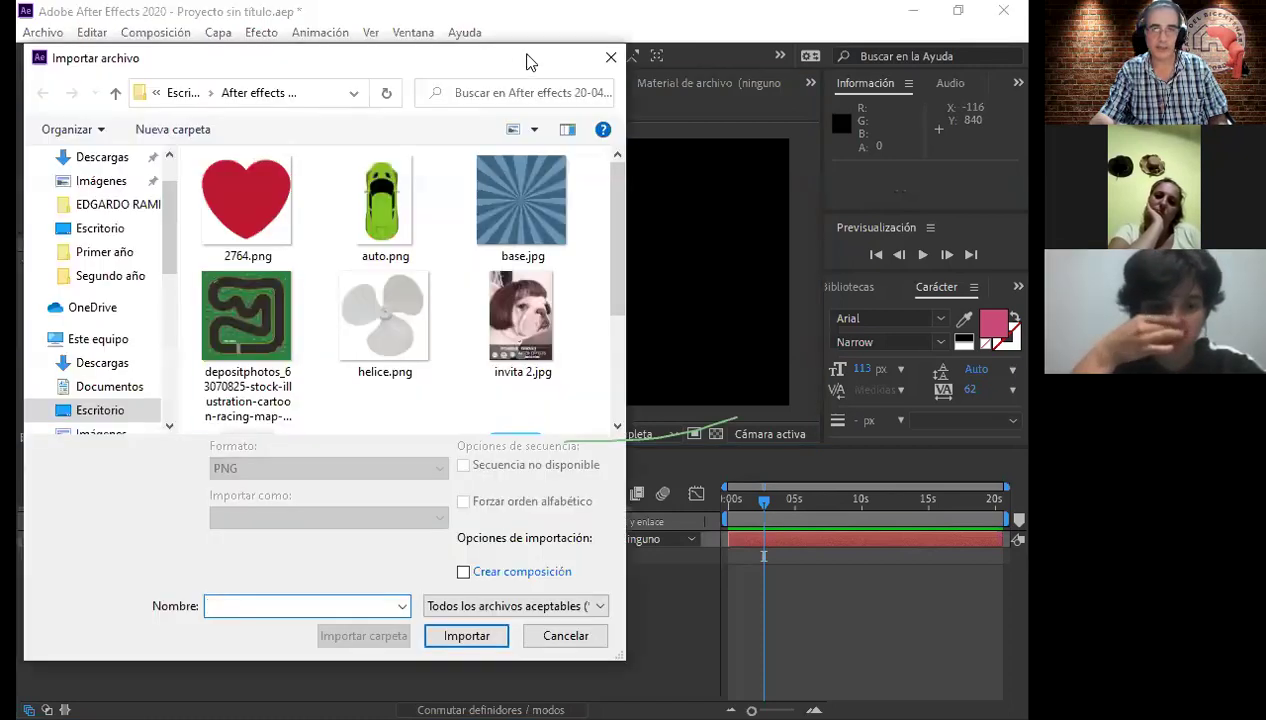
{"action": "left_click", "coordinate": [613, 57]}
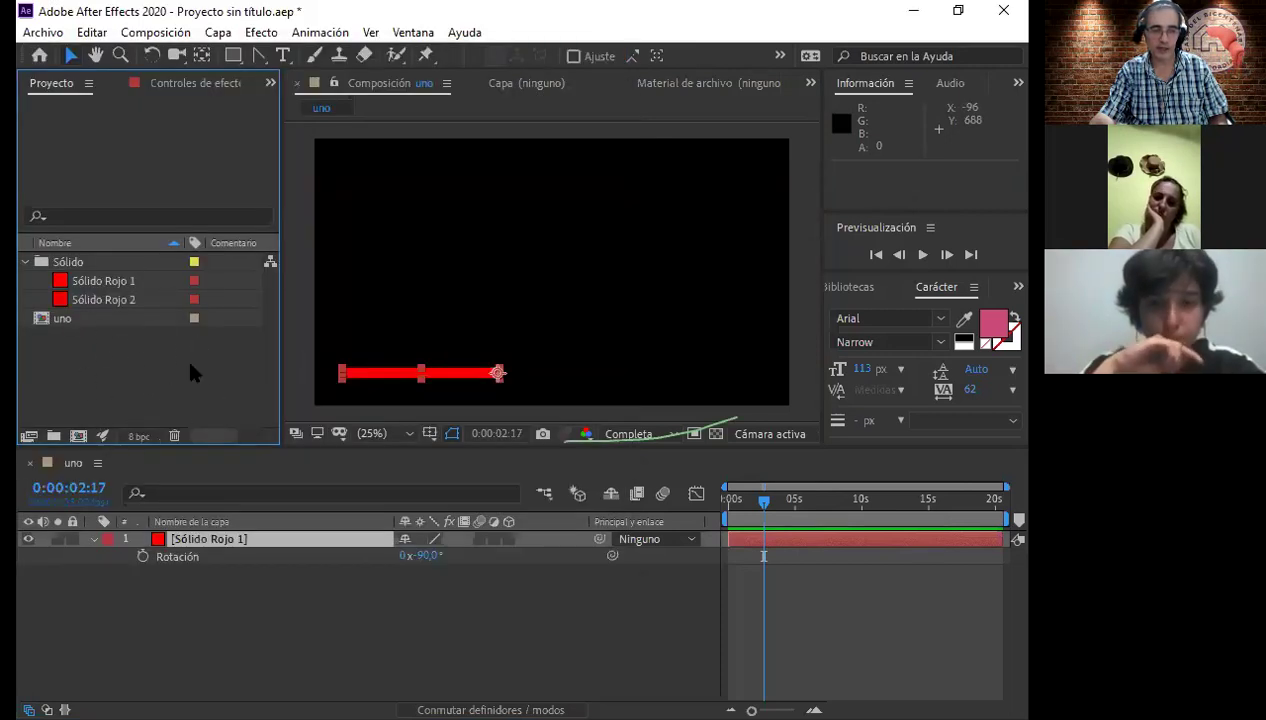
{"action": "left_click", "coordinate": [42, 32]}
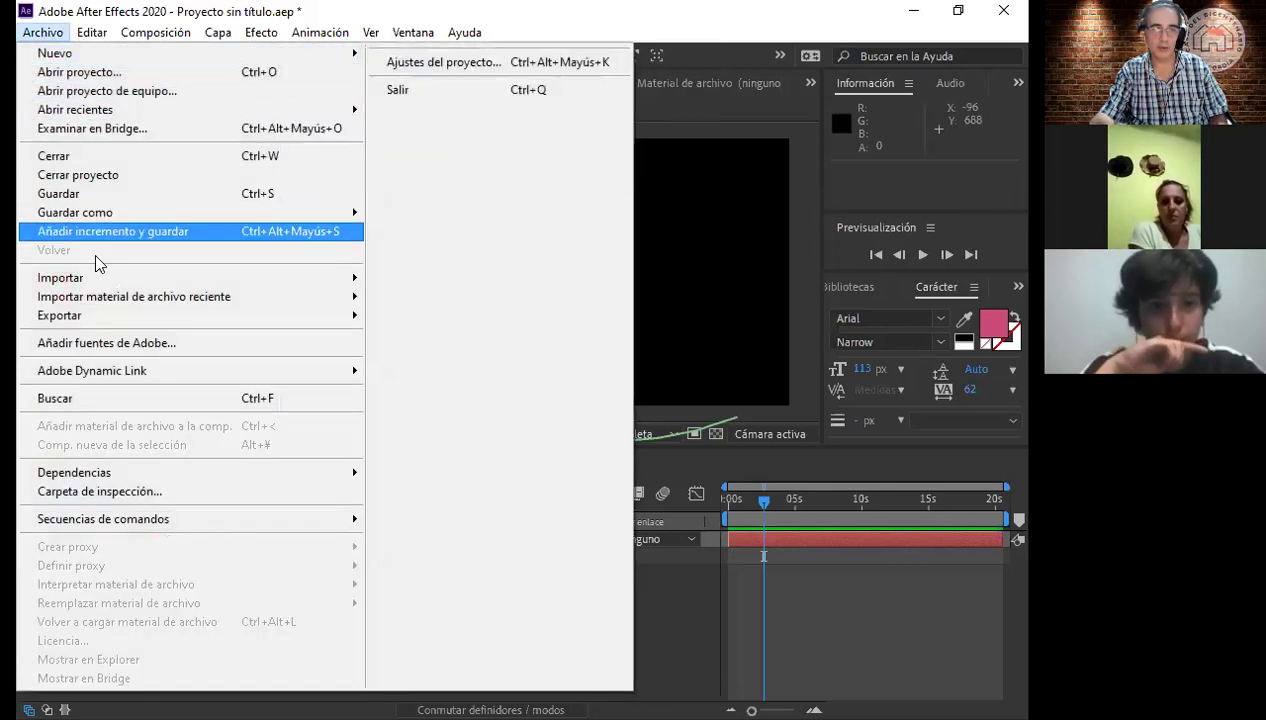
{"action": "mouse_move", "coordinate": [48, 282]}
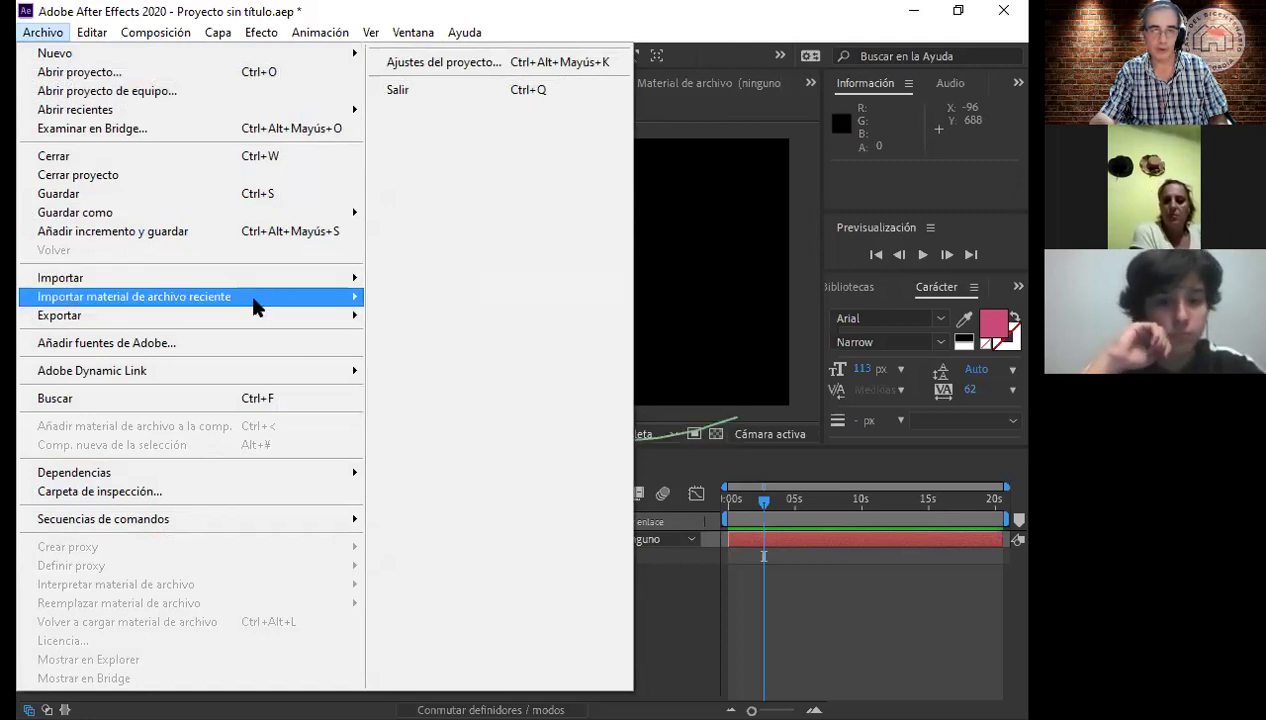
{"action": "left_click", "coordinate": [734, 119]}
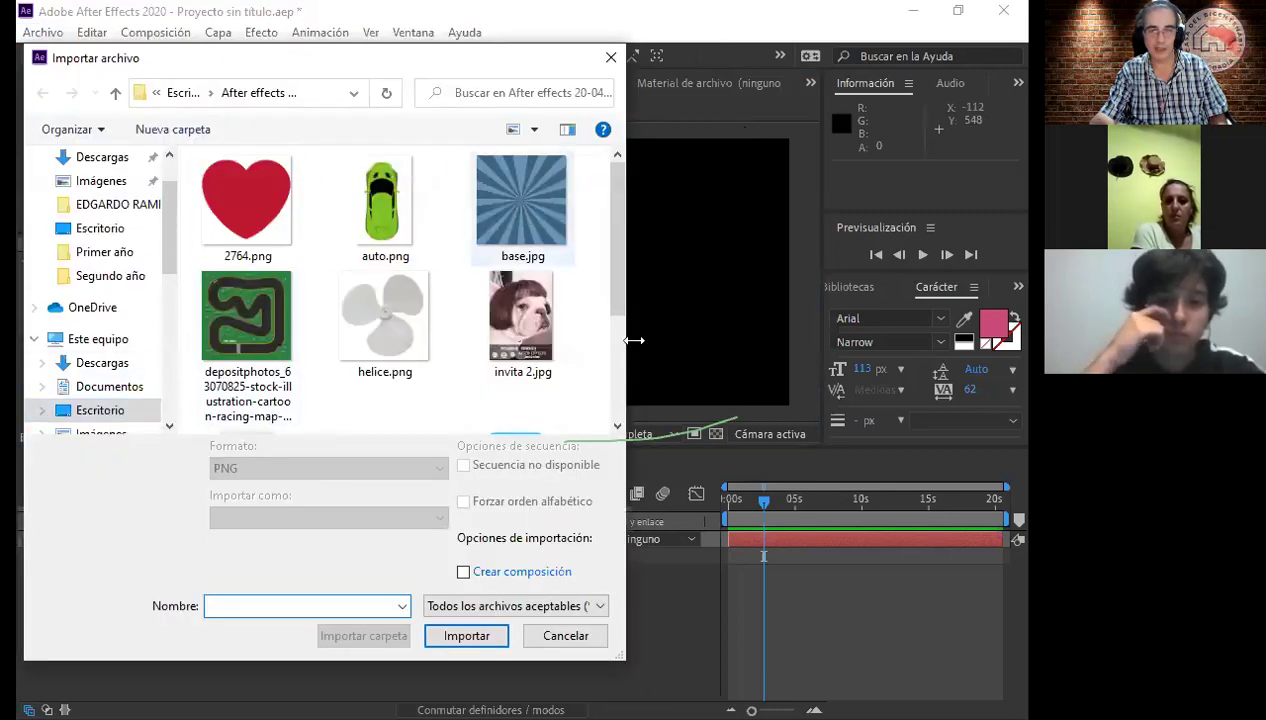
Step: Import the soccer-ball PNG and drag it into the uno composition as the top layer
{"action": "left_click_drag", "start_coordinate": [606, 221], "coordinate": [604, 348]}
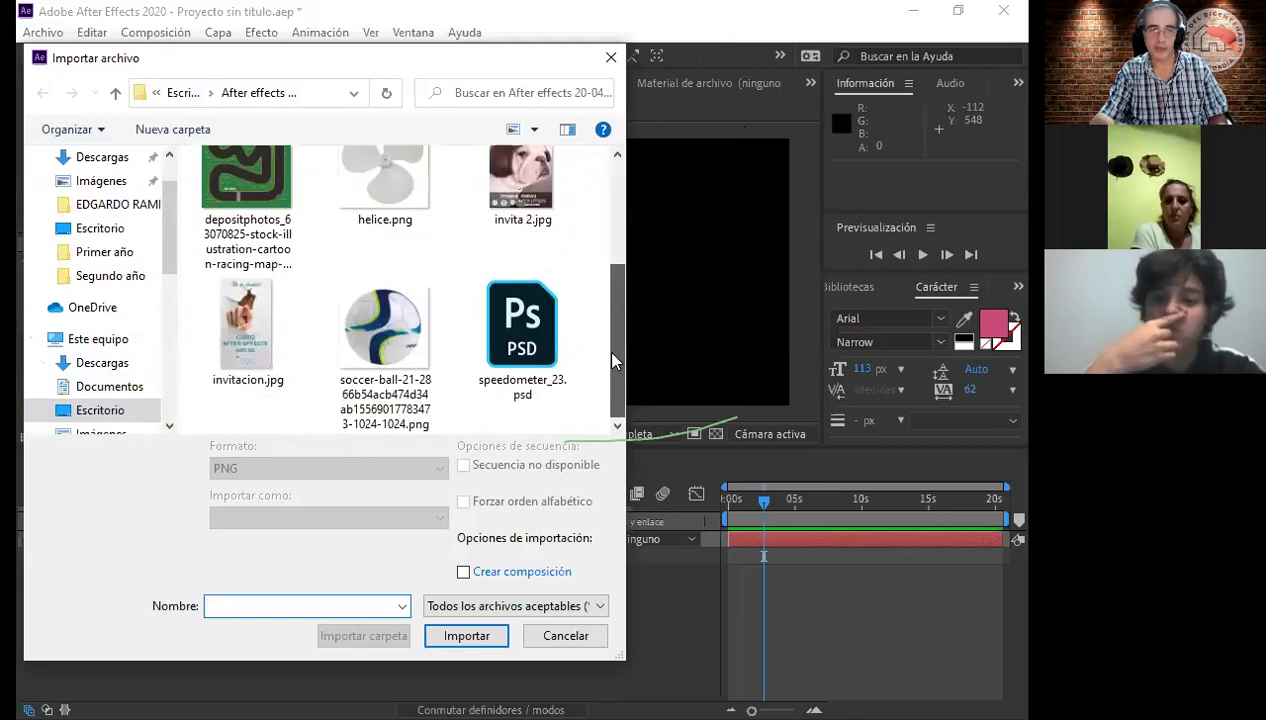
{"action": "left_click", "coordinate": [385, 340]}
{"action": "left_click", "coordinate": [488, 624]}
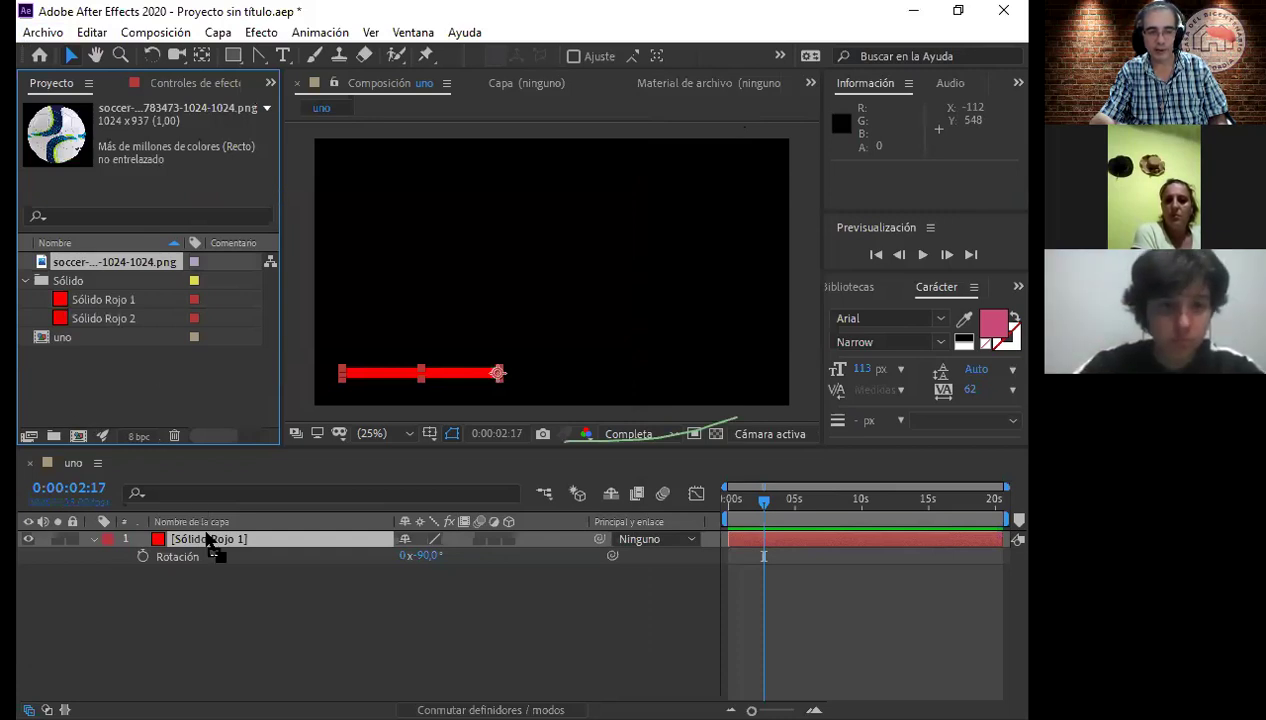
{"action": "left_click_drag", "start_coordinate": [208, 540], "coordinate": [208, 540]}
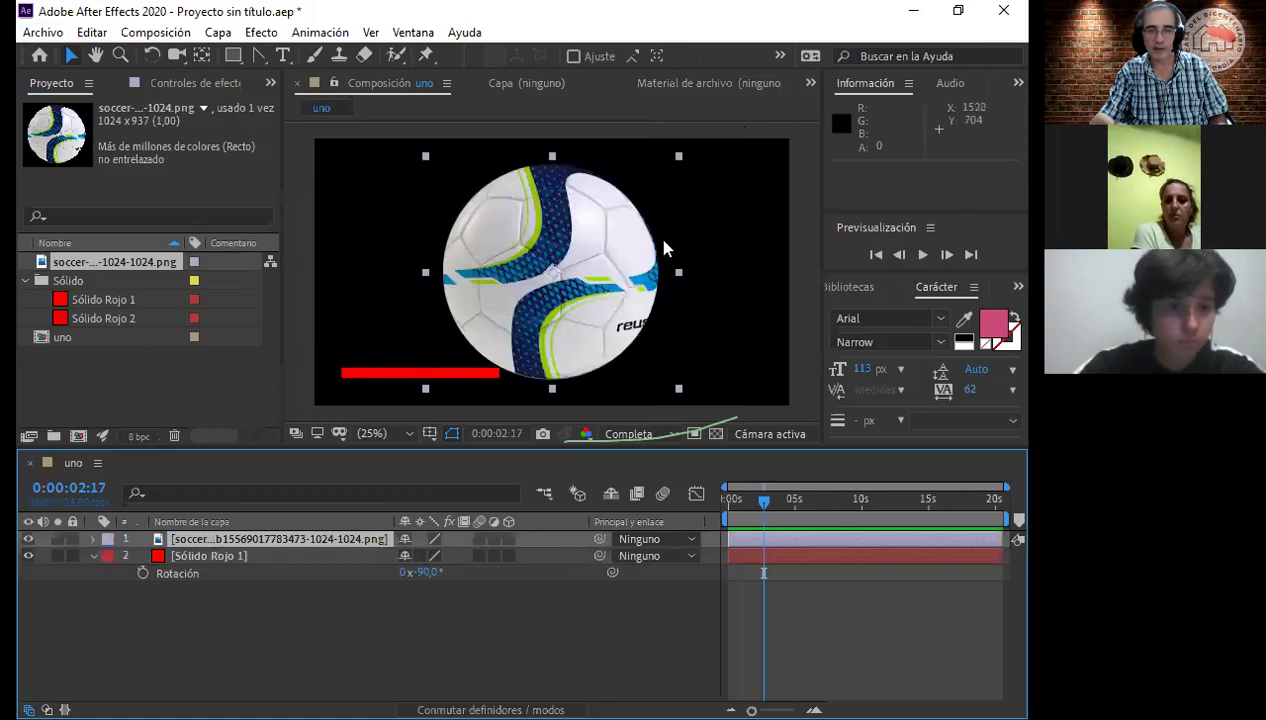
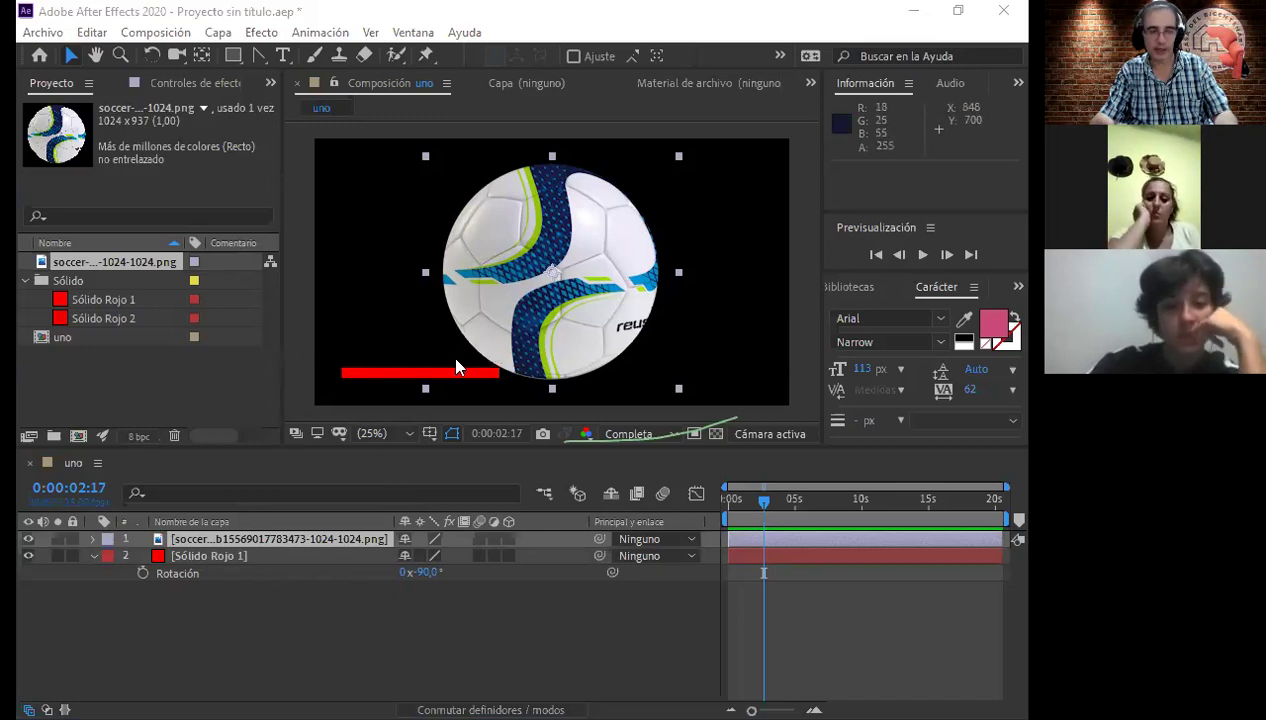
Step: Scale the soccer ball layer down to 20%
{"action": "left_click", "coordinate": [356, 537]}
{"action": "key", "text": "s"}
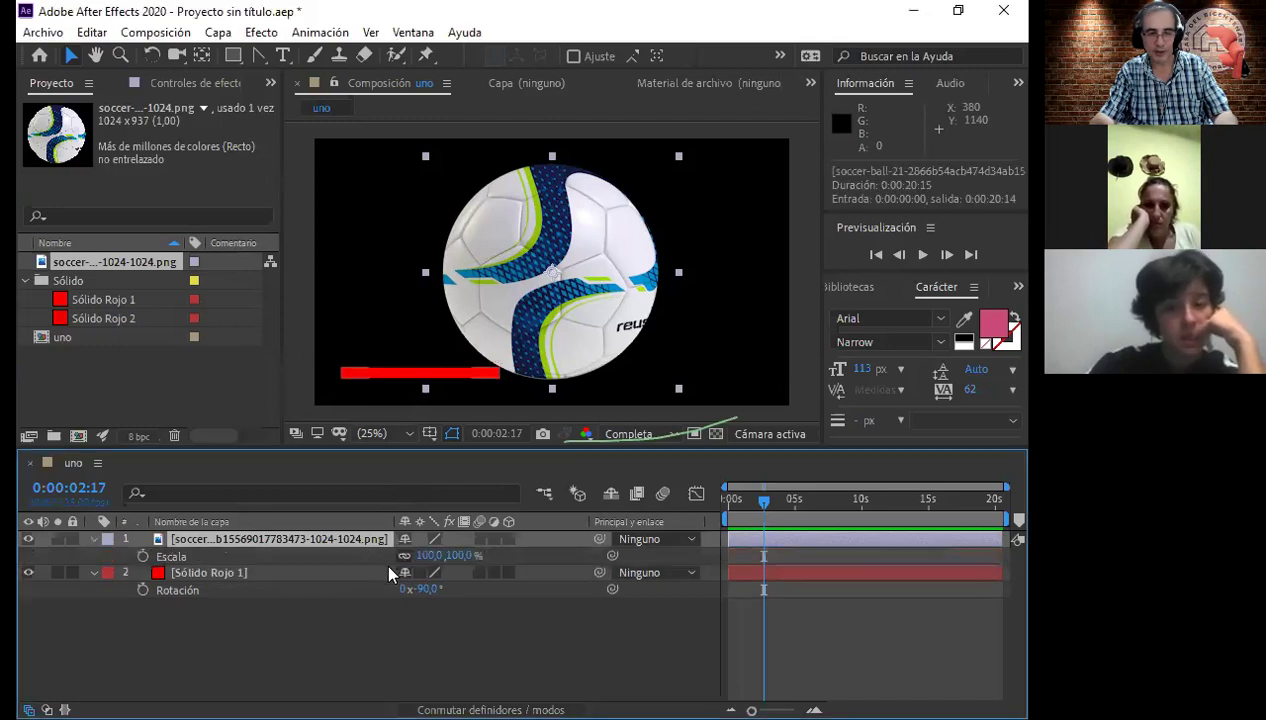
{"action": "mouse_move", "coordinate": [427, 566]}
{"action": "left_mouse_down"}
{"action": "mouse_move", "coordinate": [365, 567]}
{"action": "mouse_move", "coordinate": [407, 556]}
{"action": "left_mouse_up"}
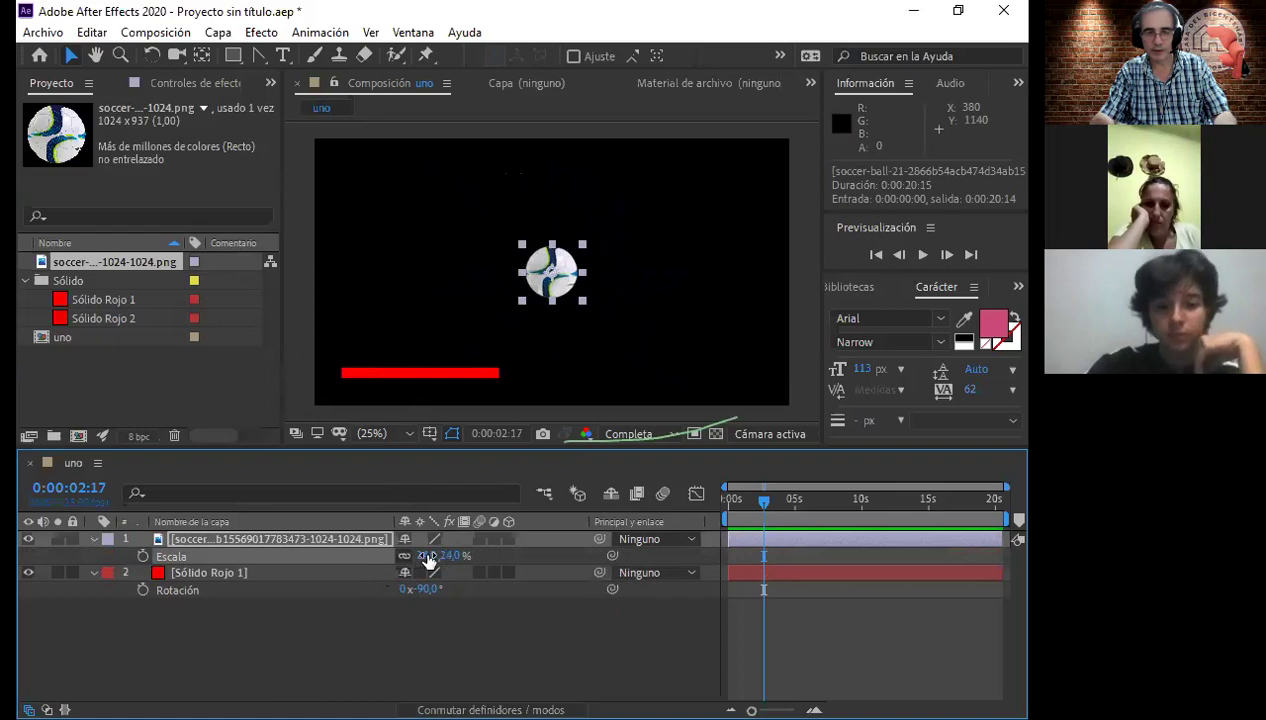
{"action": "left_click_drag", "start_coordinate": [428, 562], "coordinate": [424, 556]}
Step: Move the ball up and left to position 824, 456, just above the red bar
{"action": "left_click", "coordinate": [575, 268]}
{"action": "left_click", "coordinate": [605, 262]}
{"action": "mouse_move", "coordinate": [552, 270]}
{"action": "left_mouse_down"}
{"action": "mouse_move", "coordinate": [523, 268]}
{"action": "mouse_move", "coordinate": [512, 251]}
{"action": "left_mouse_up"}
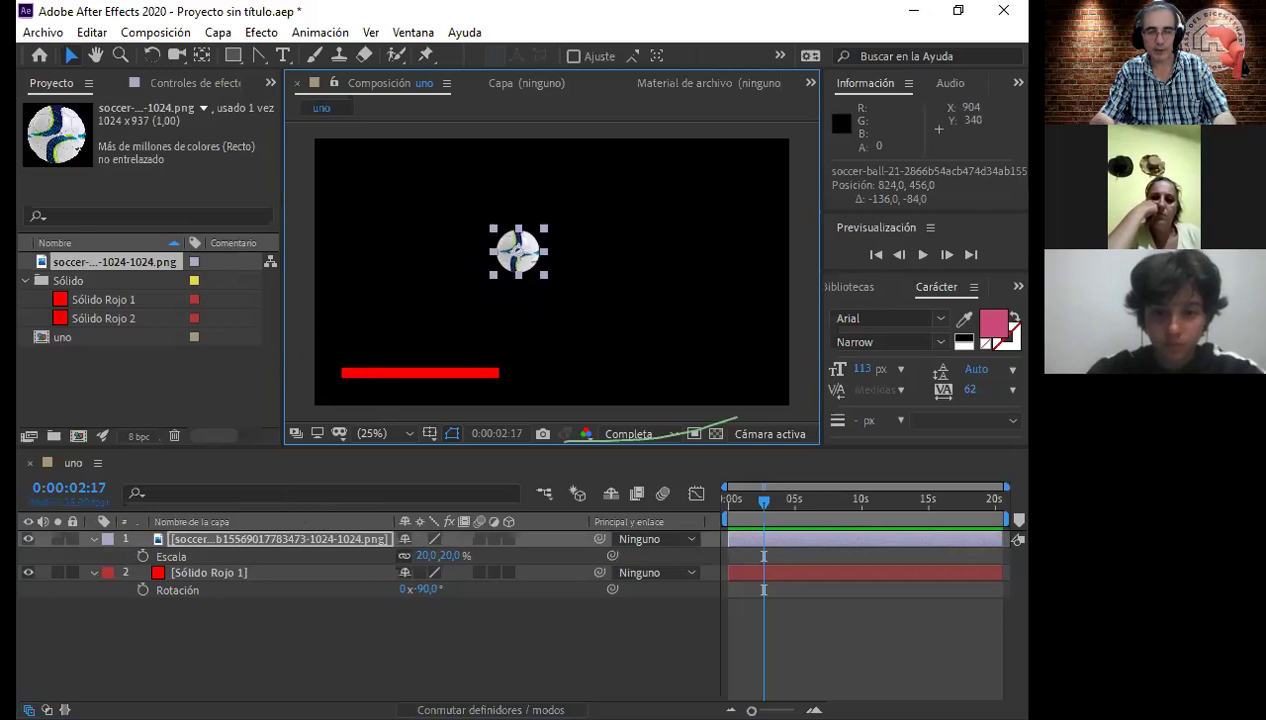
{"action": "left_click", "coordinate": [202, 572]}
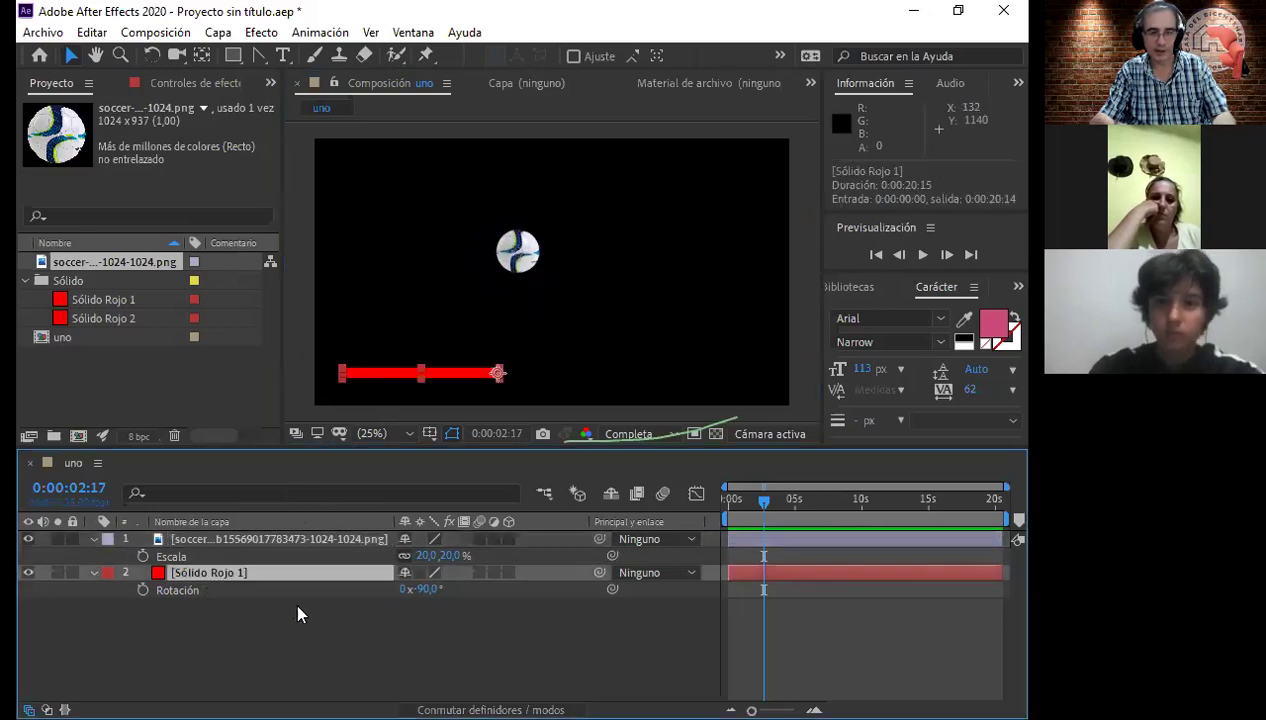
{"action": "left_click_drag", "start_coordinate": [420, 589], "coordinate": [537, 606]}
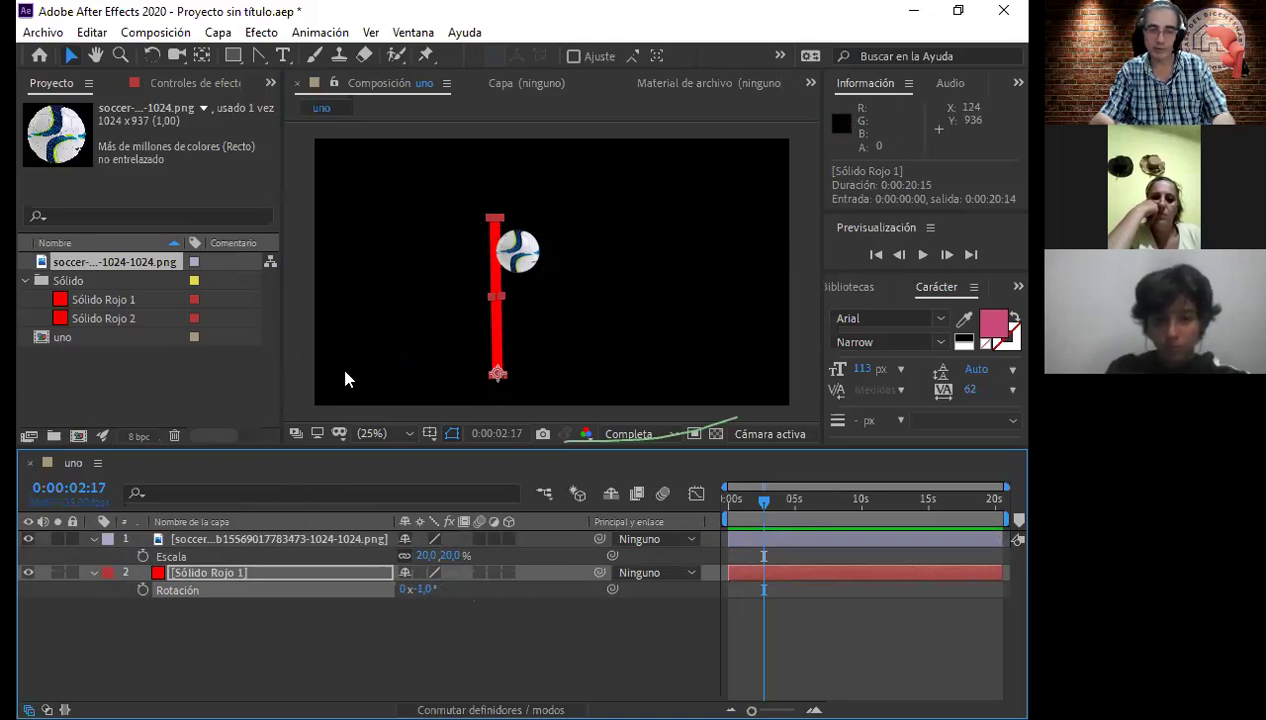
{"action": "mouse_move", "coordinate": [730, 499]}
{"action": "left_mouse_down"}
{"action": "mouse_move", "coordinate": [749, 499]}
{"action": "mouse_move", "coordinate": [733, 510]}
{"action": "left_mouse_up"}
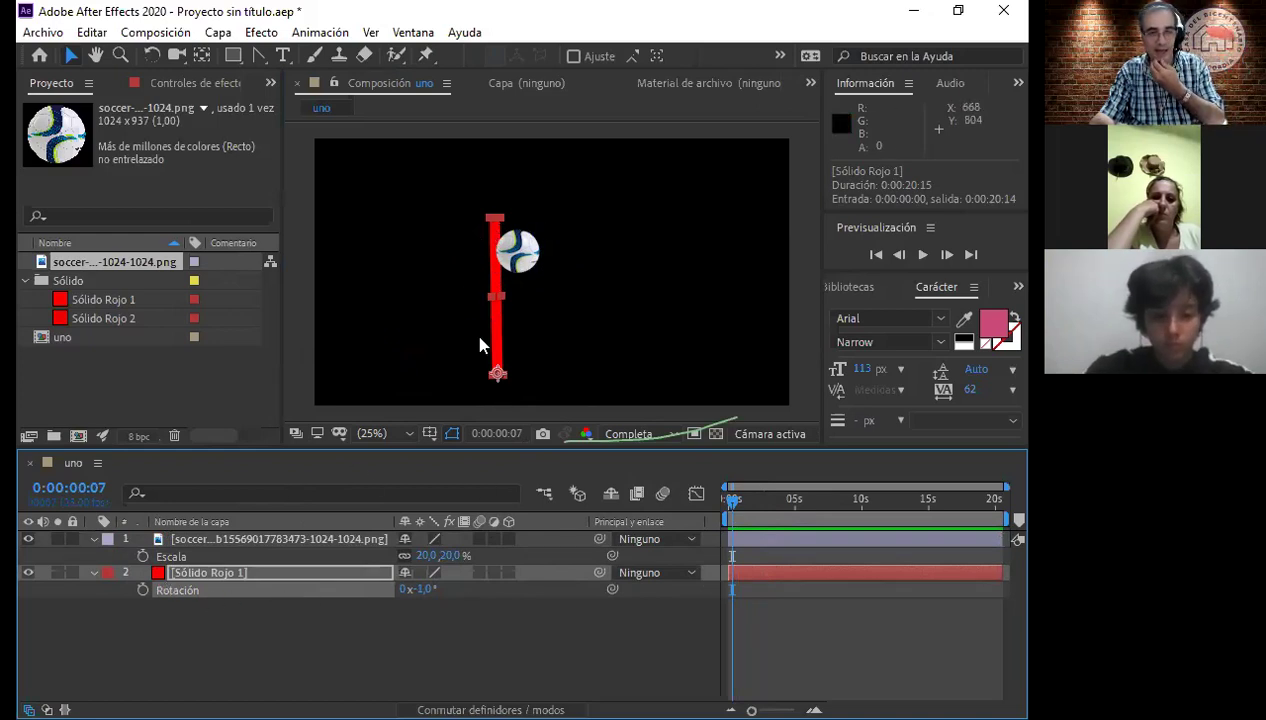
{"action": "left_click", "coordinate": [236, 605]}
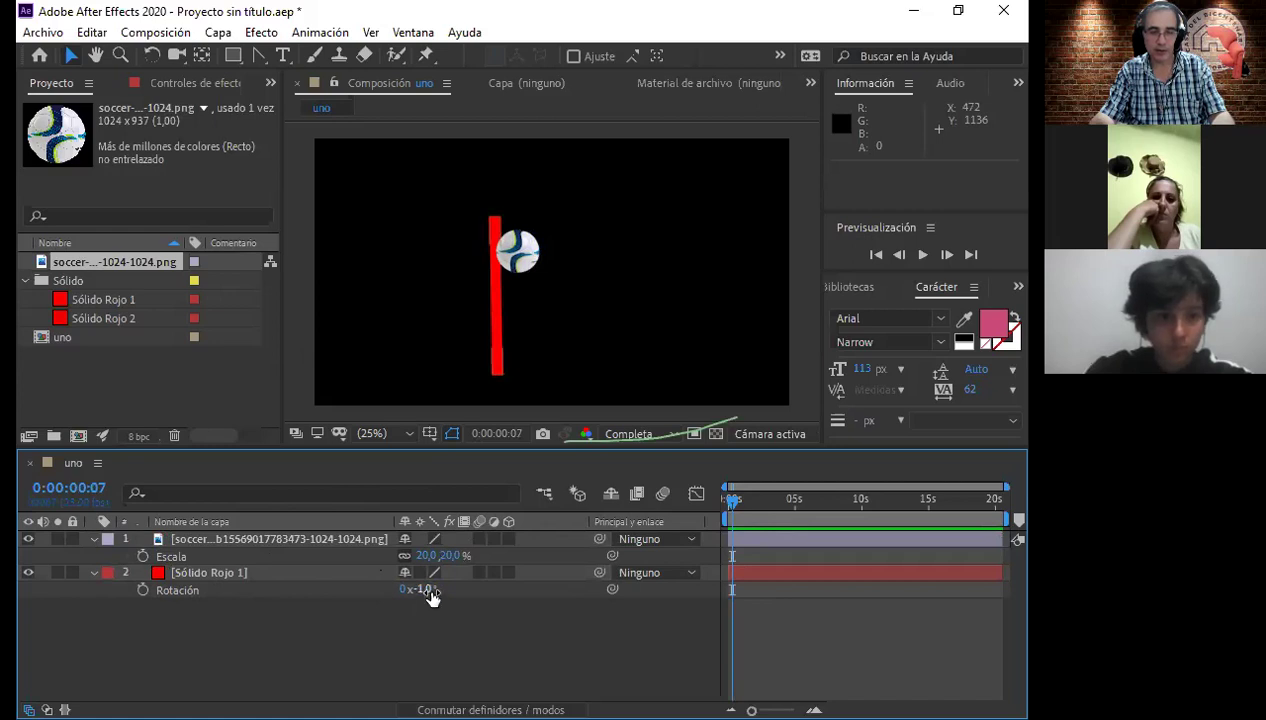
{"action": "mouse_move", "coordinate": [428, 589]}
{"action": "left_mouse_down"}
{"action": "mouse_move", "coordinate": [361, 606]}
{"action": "mouse_move", "coordinate": [420, 608]}
{"action": "left_mouse_up"}
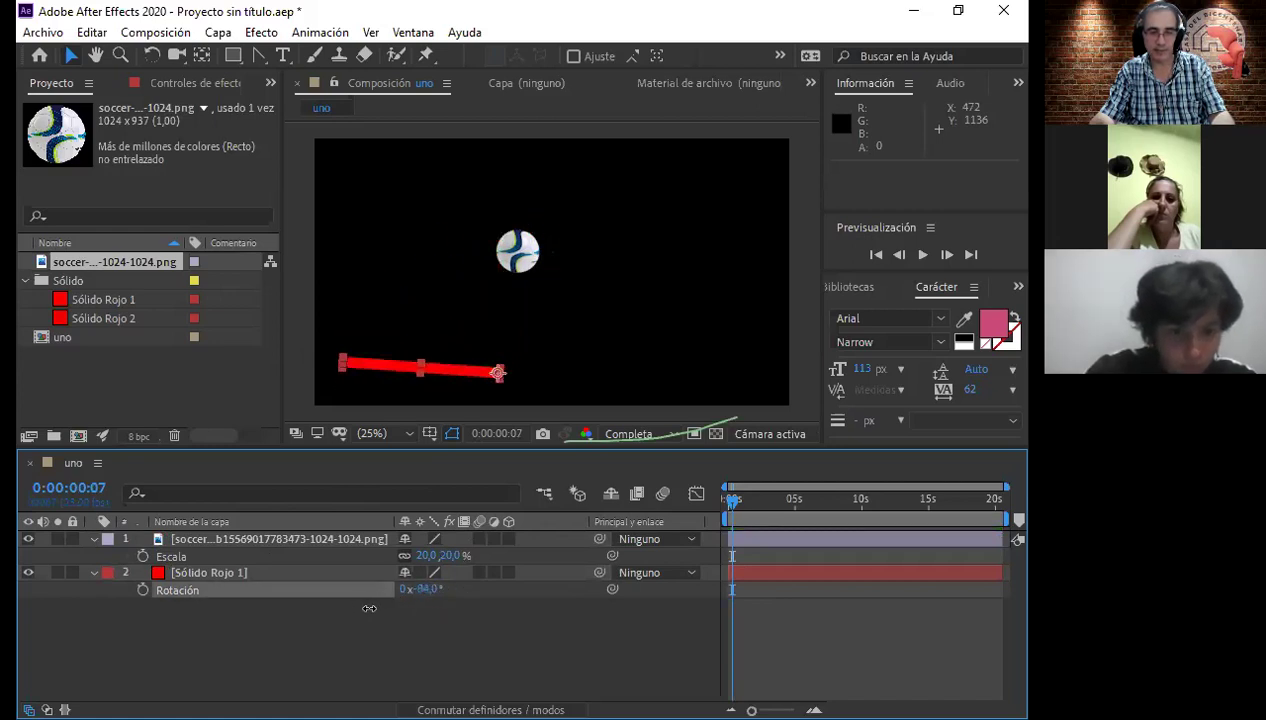
{"action": "left_click", "coordinate": [428, 590]}
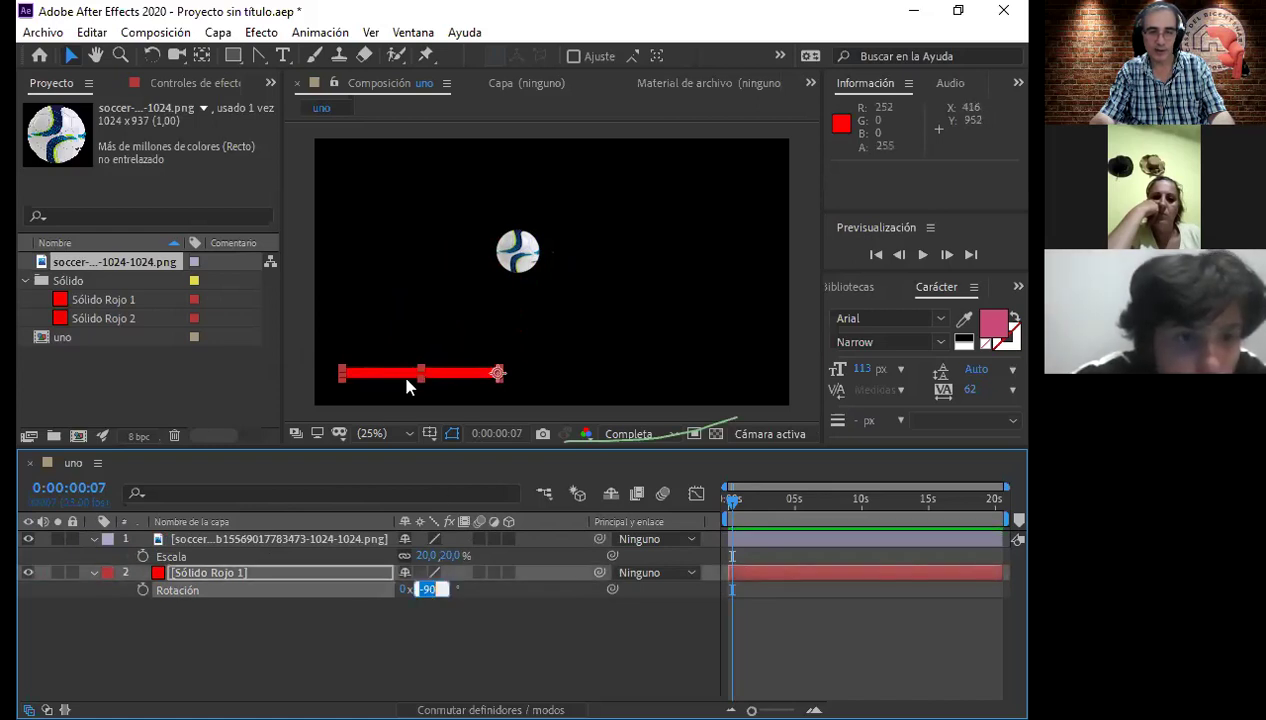
{"action": "left_click", "coordinate": [495, 638]}
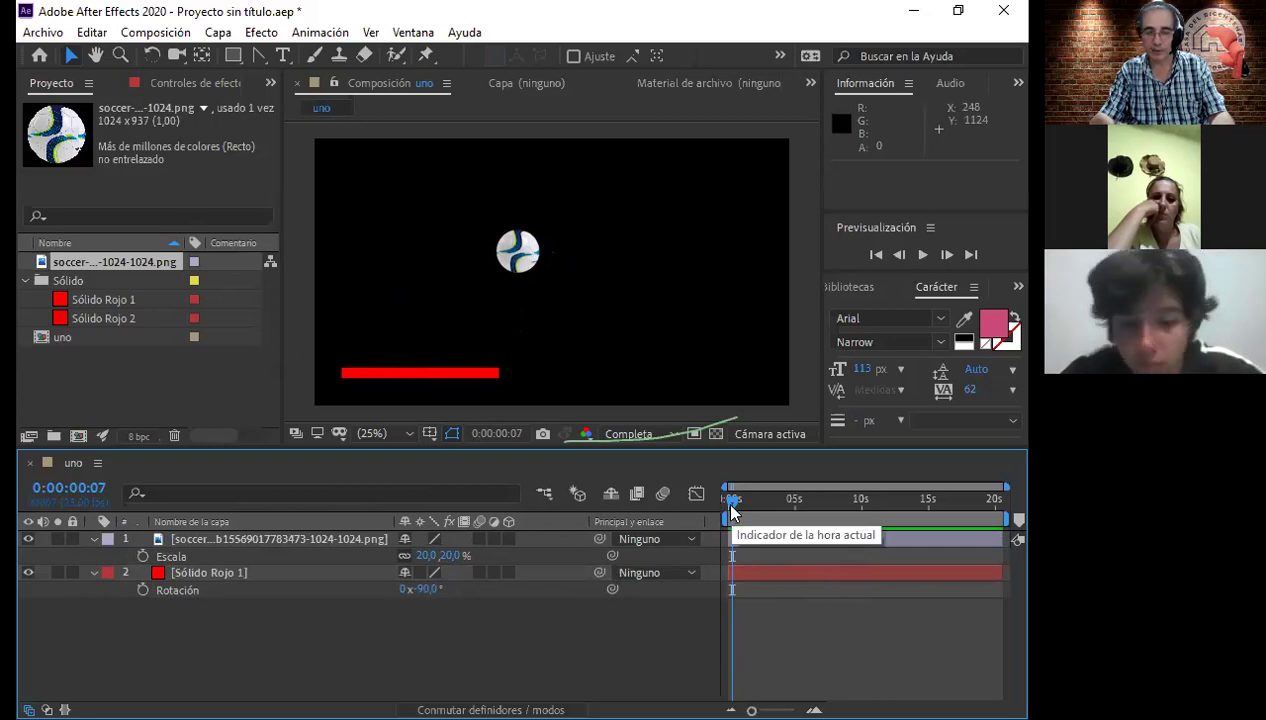
Step: Select the red bar and scrub the timeline to 20 seconds and back to the start
{"action": "left_click", "coordinate": [802, 579]}
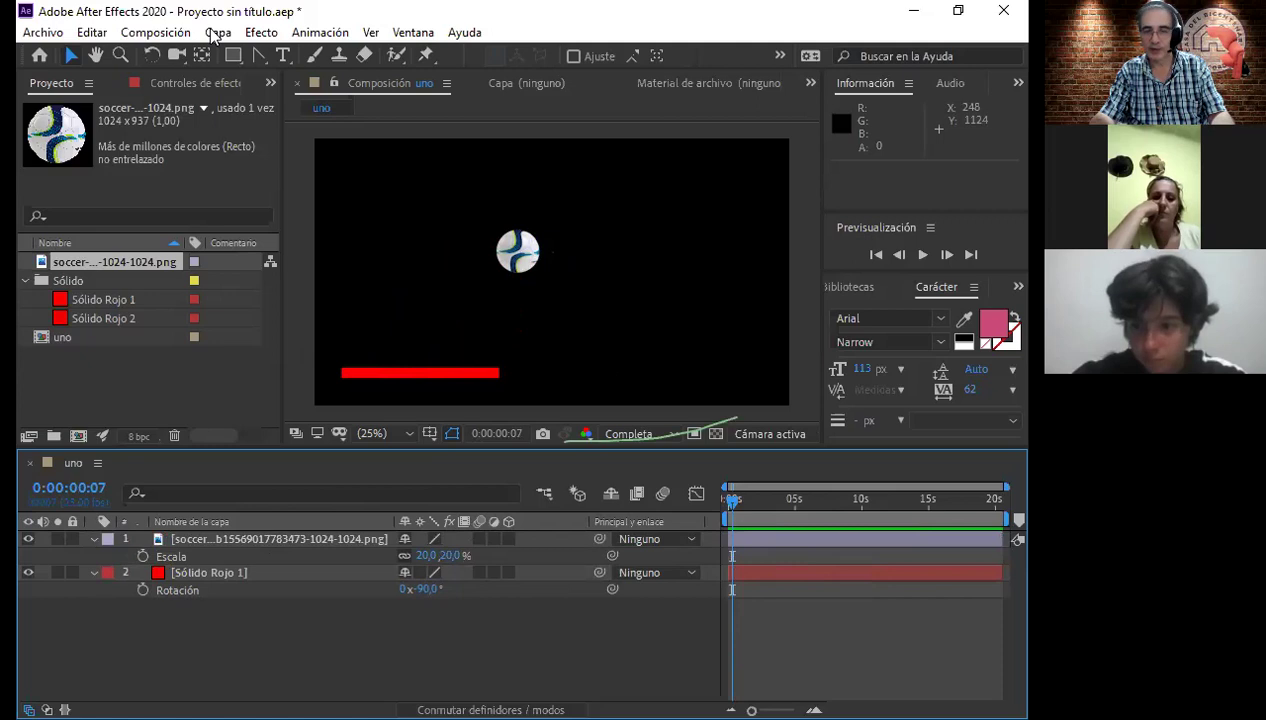
{"action": "left_click", "coordinate": [730, 498]}
{"action": "mouse_move", "coordinate": [745, 510]}
{"action": "left_mouse_down"}
{"action": "mouse_move", "coordinate": [728, 518]}
{"action": "mouse_move", "coordinate": [996, 532]}
{"action": "left_mouse_up"}
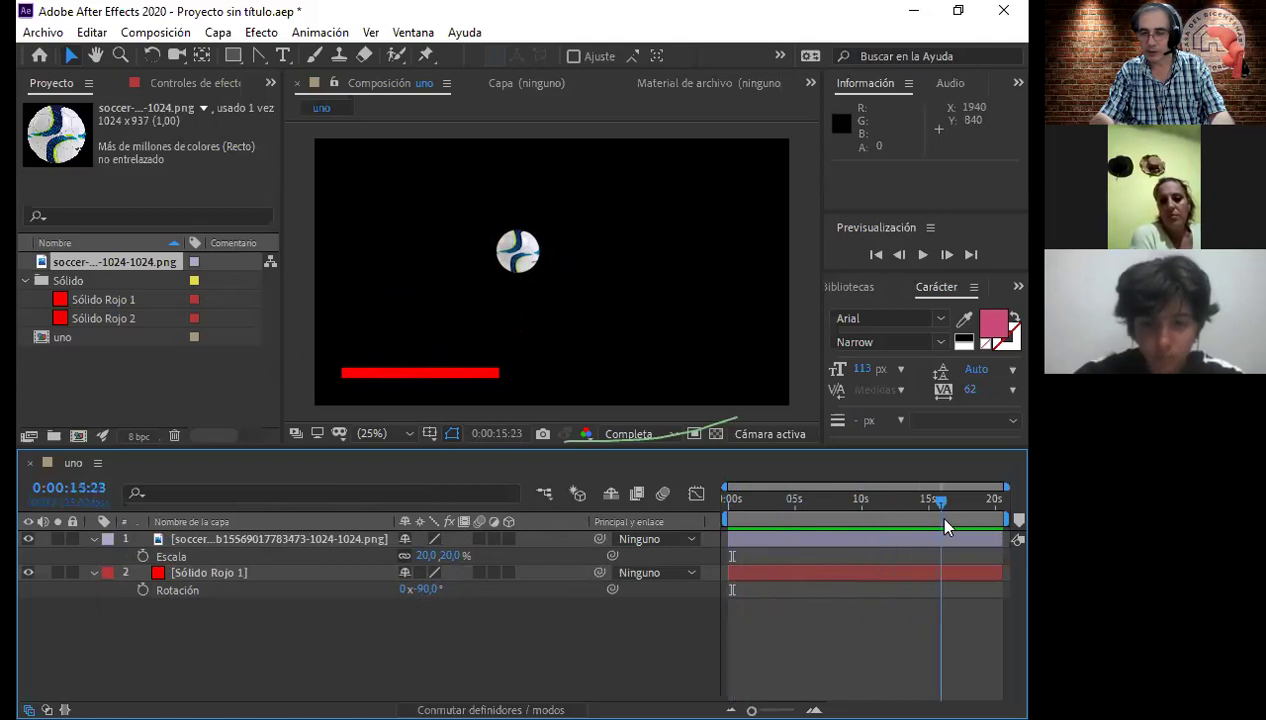
{"action": "left_click", "coordinate": [994, 532]}
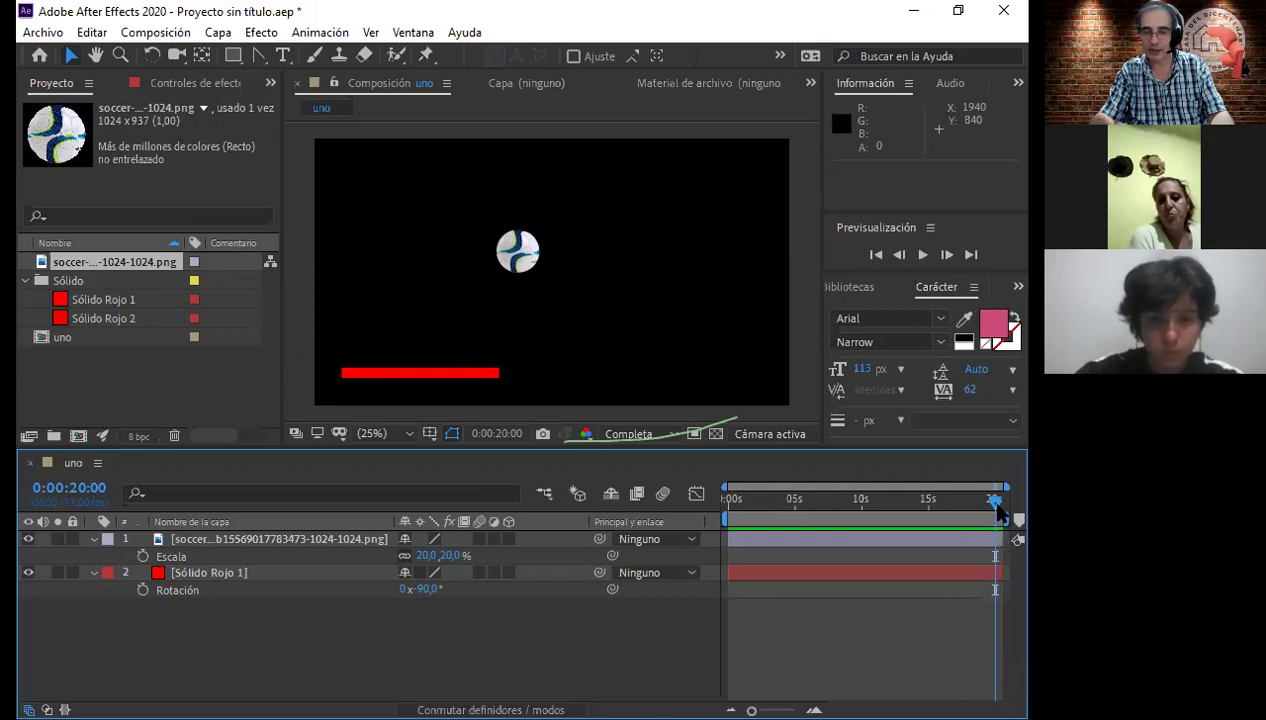
{"action": "left_click_drag", "start_coordinate": [980, 511], "coordinate": [725, 498]}
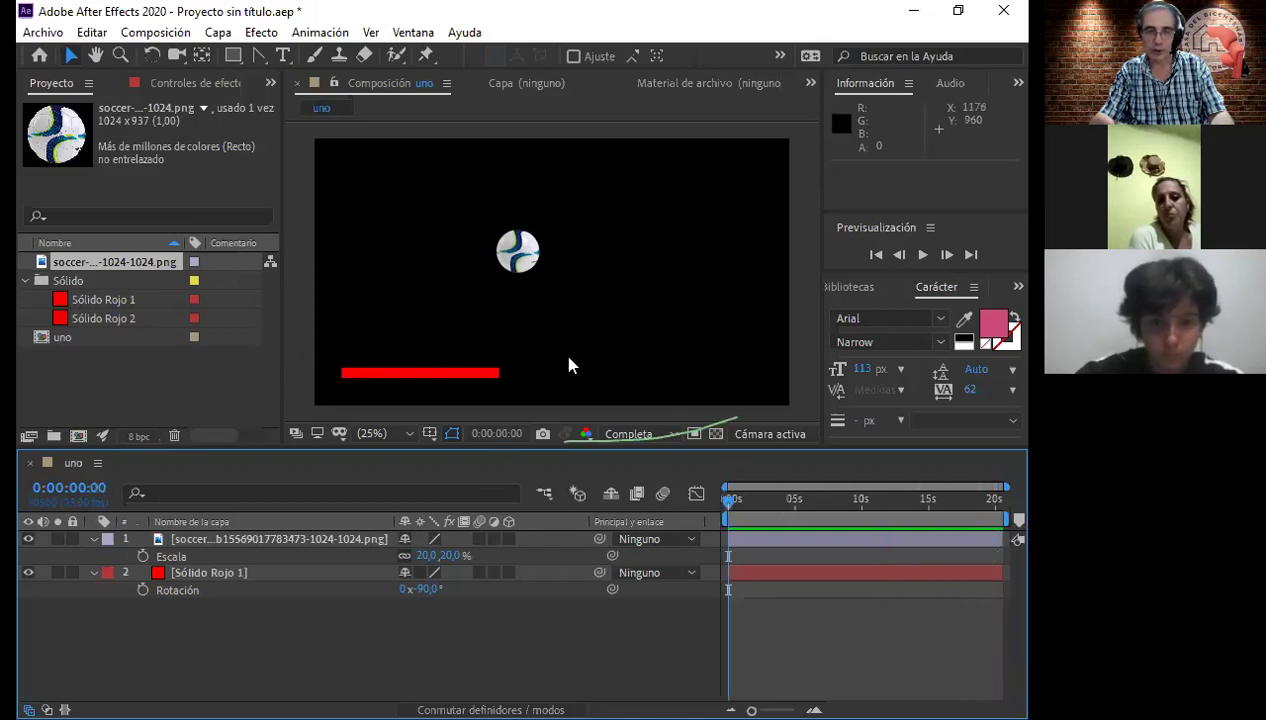
Step: With the red bar layer selected, set the current time to 0:00:02:02
{"action": "left_click", "coordinate": [252, 541]}
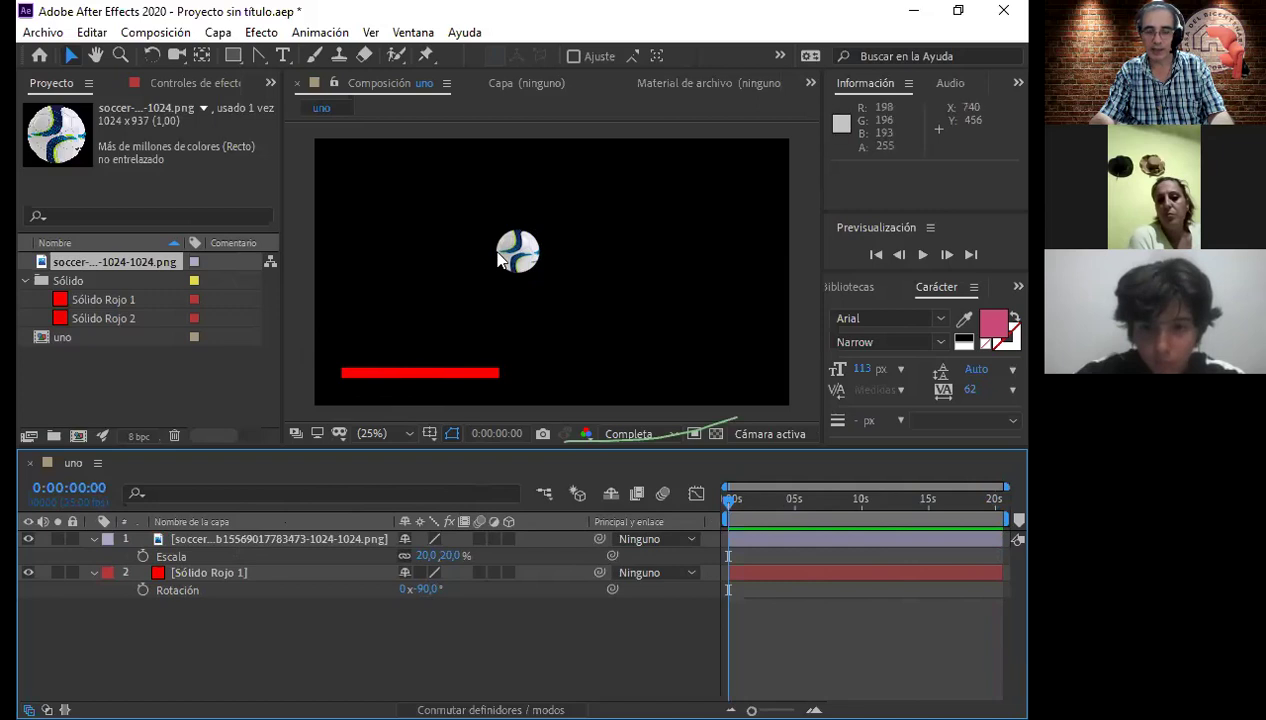
{"action": "left_click", "coordinate": [240, 540]}
{"action": "left_click", "coordinate": [244, 572]}
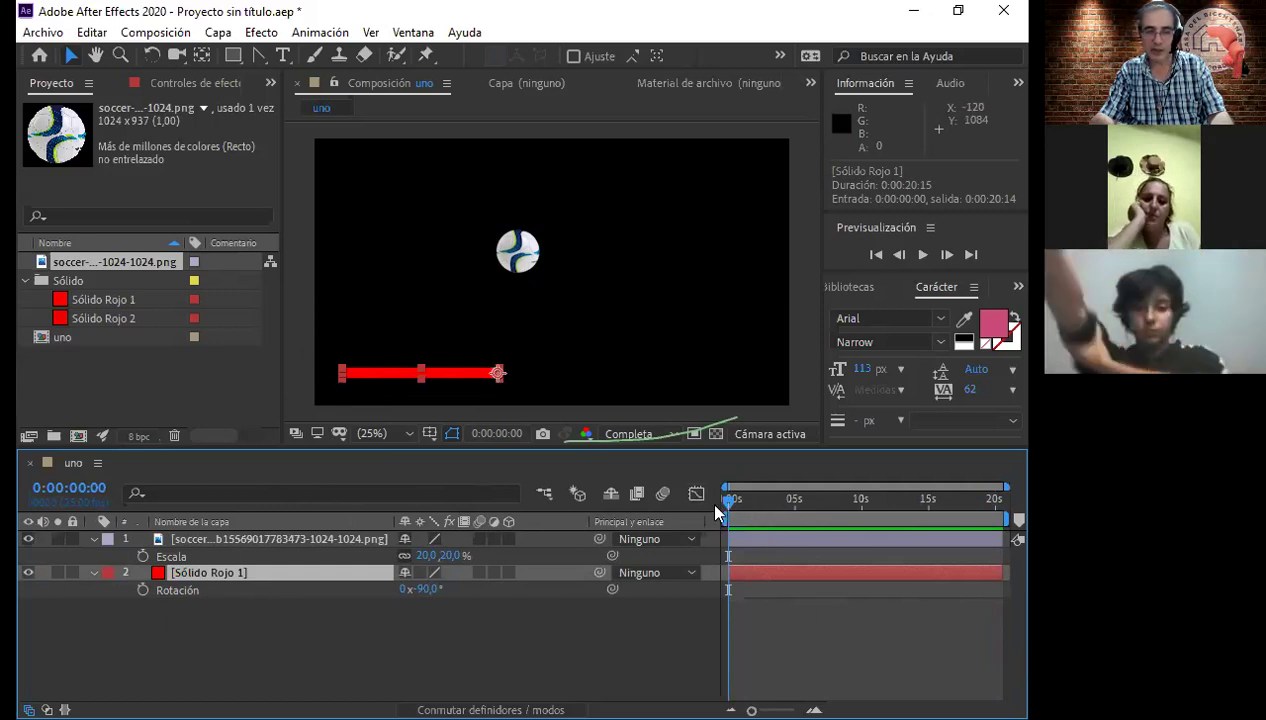
{"action": "left_click_drag", "start_coordinate": [731, 510], "coordinate": [745, 512]}
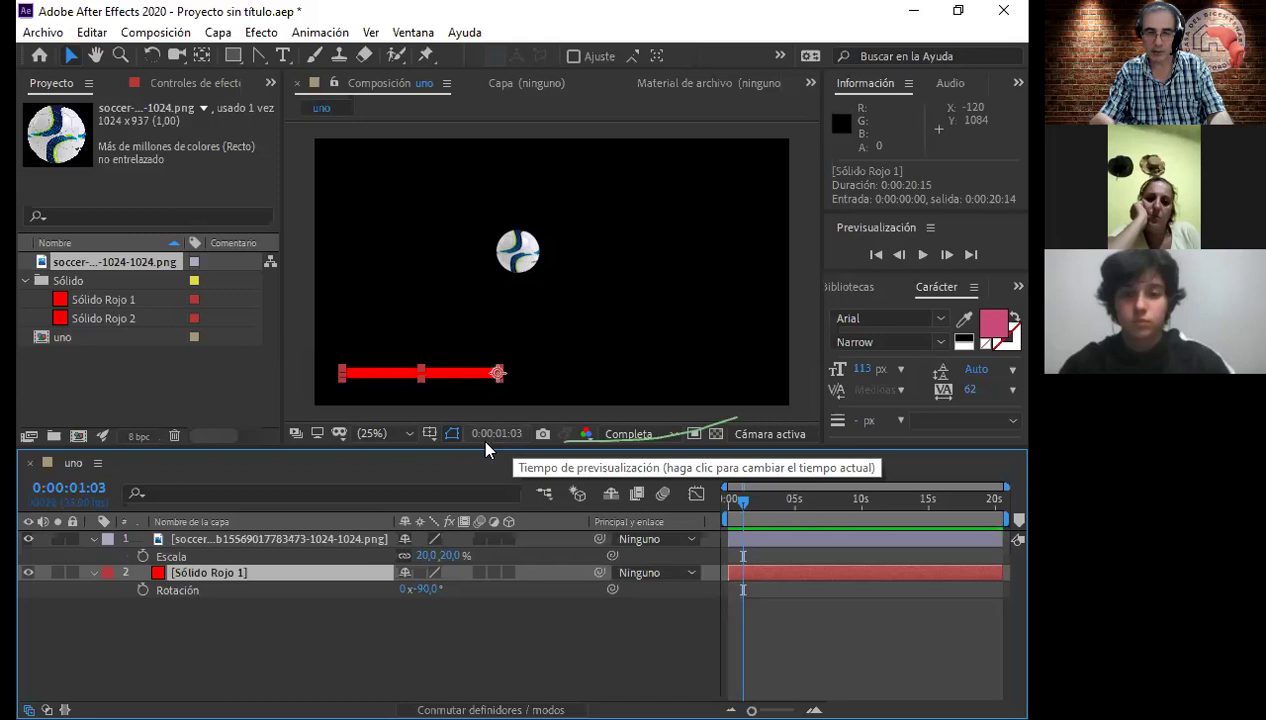
{"action": "left_click_drag", "start_coordinate": [743, 518], "coordinate": [749, 520]}
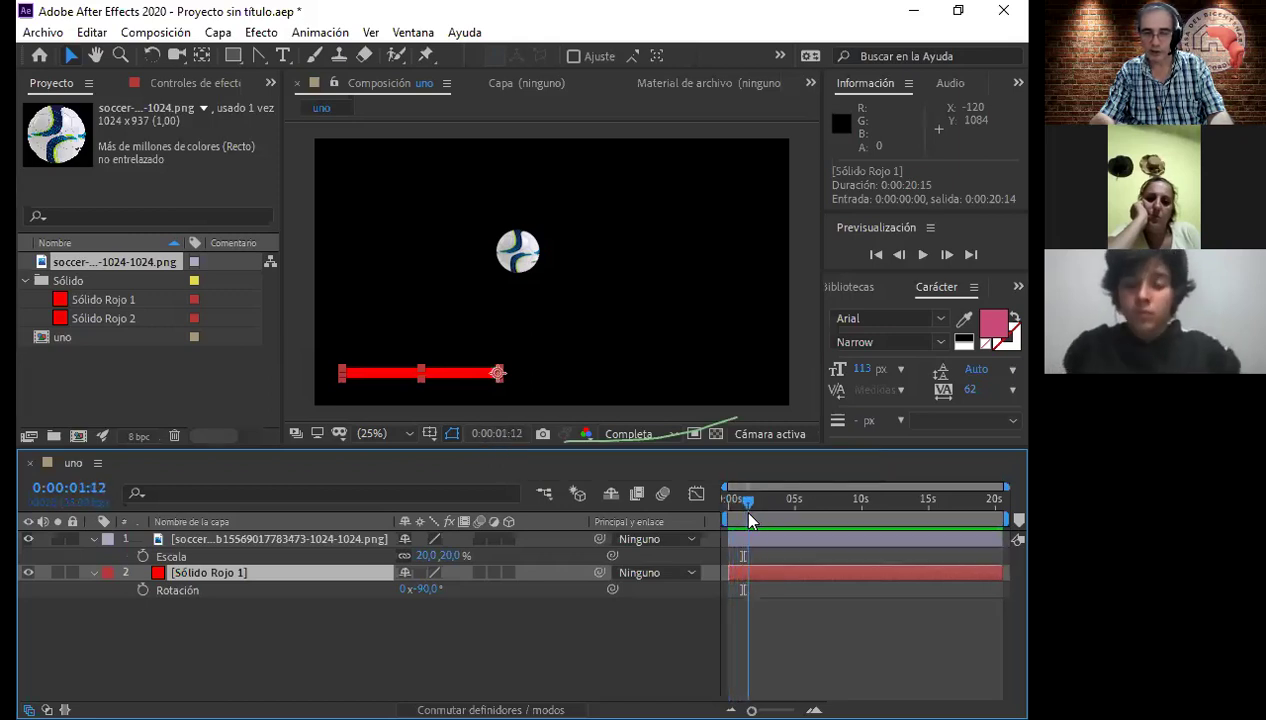
{"action": "left_click_drag", "start_coordinate": [749, 520], "coordinate": [757, 520]}
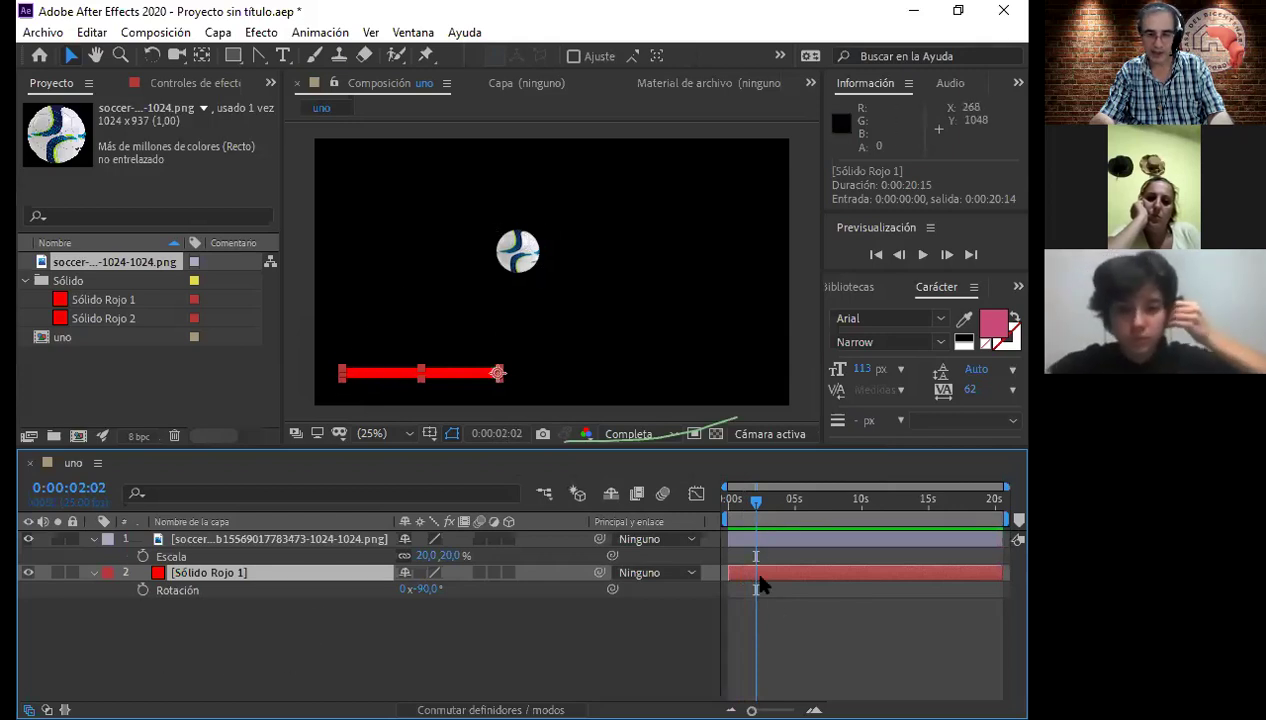
Step: Keyframe the red bar's Rotación at -90° at 0:00:02:02 and -3° at 0:00:03:03
{"action": "left_click", "coordinate": [141, 590]}
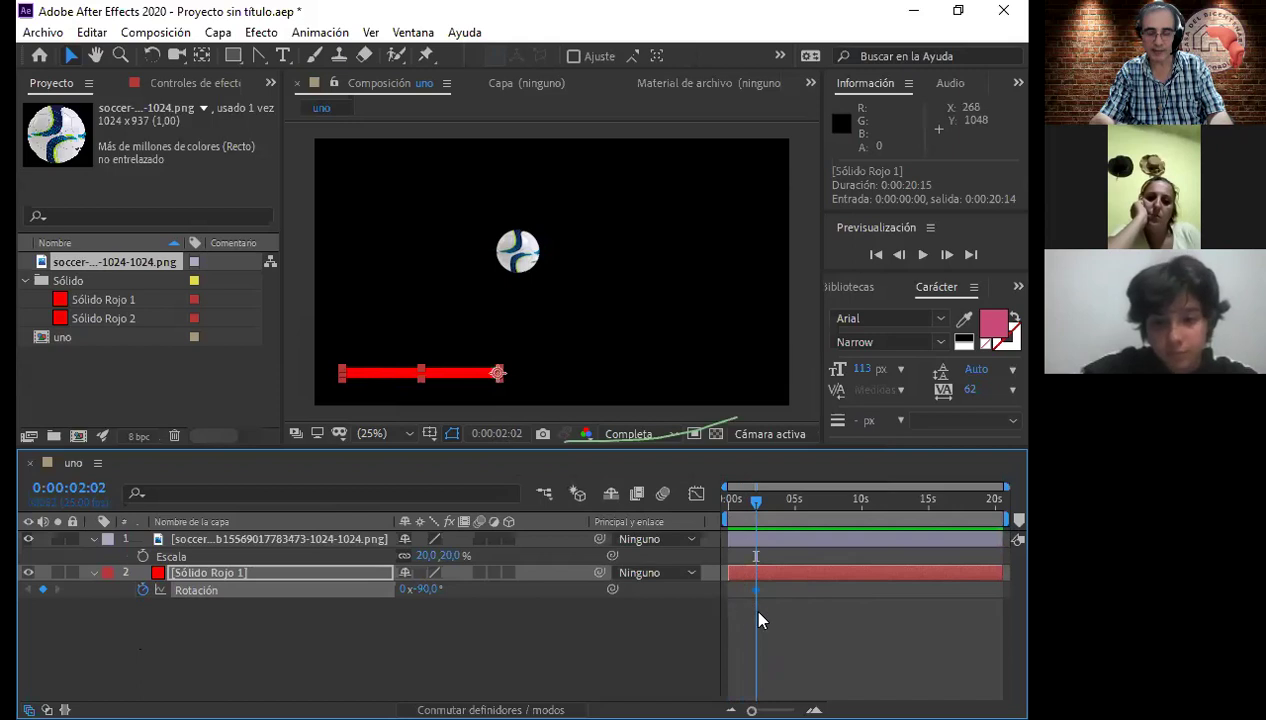
{"action": "mouse_move", "coordinate": [756, 601]}
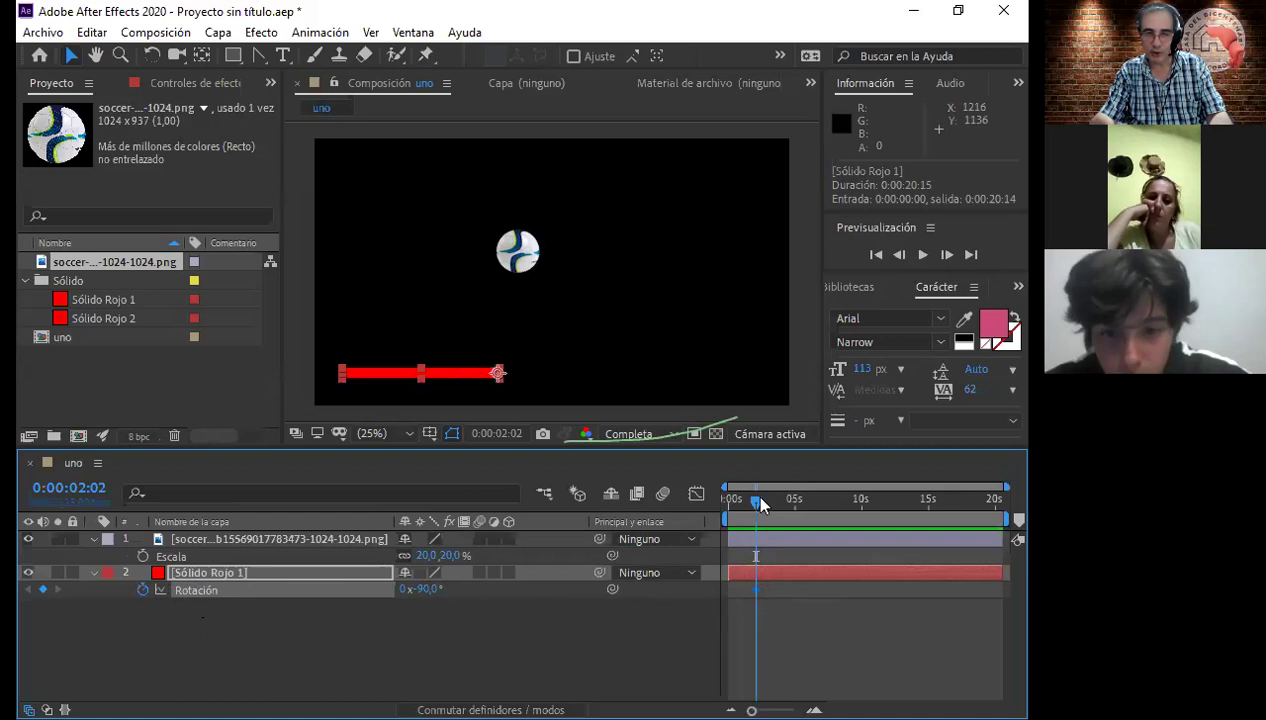
{"action": "left_click_drag", "start_coordinate": [757, 503], "coordinate": [772, 505]}
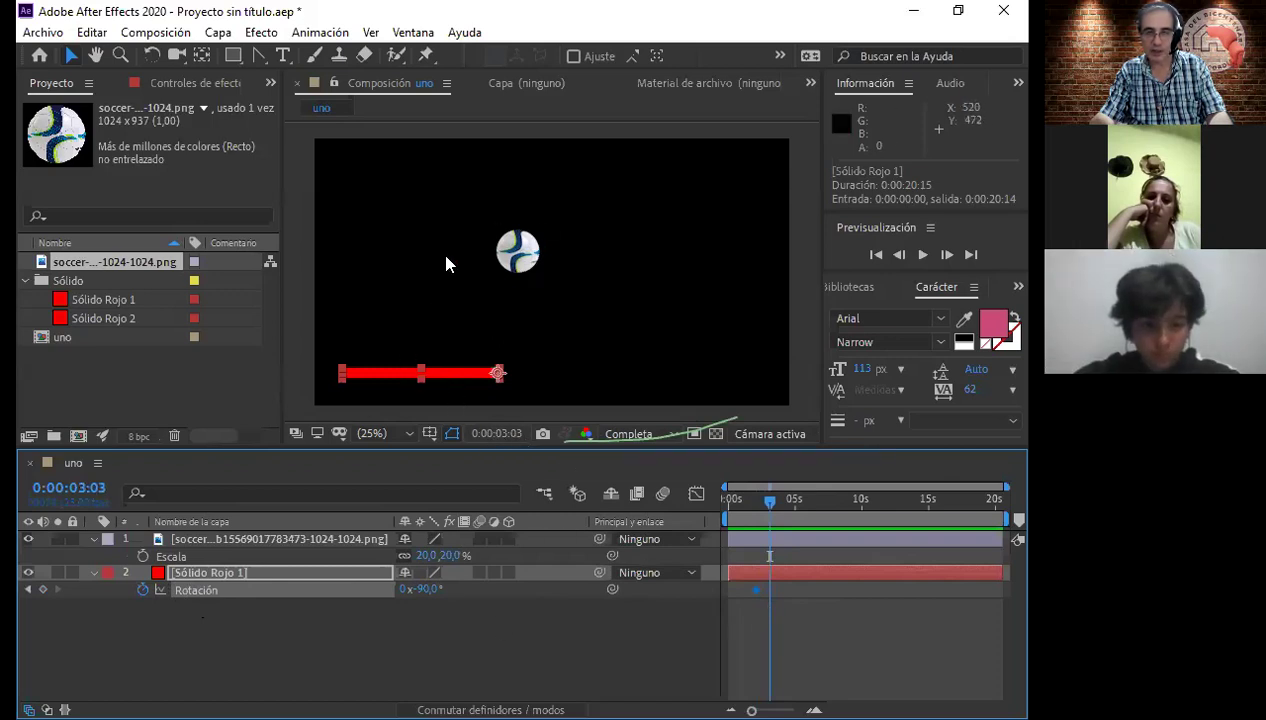
{"action": "left_click_drag", "start_coordinate": [420, 589], "coordinate": [511, 594]}
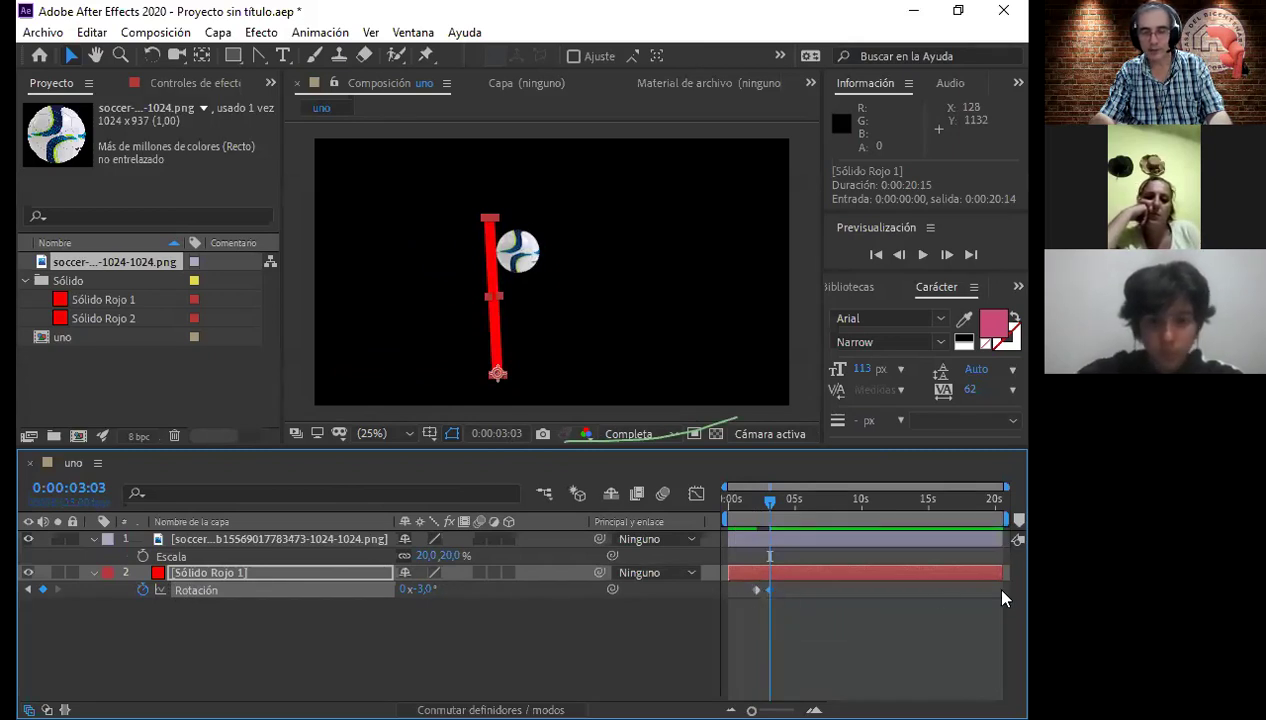
{"action": "left_click", "coordinate": [761, 498]}
Step: Return to the start with nothing selected and preview the animation
{"action": "left_click_drag", "start_coordinate": [750, 506], "coordinate": [668, 527]}
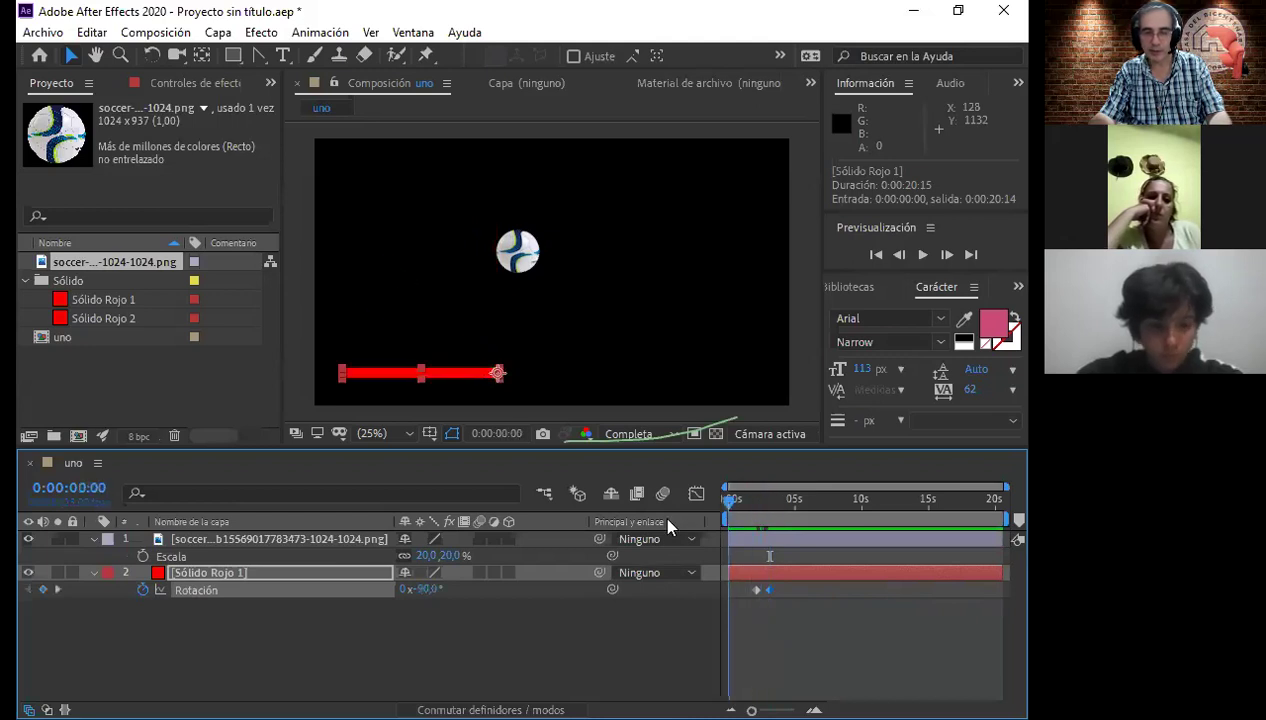
{"action": "left_click", "coordinate": [810, 662]}
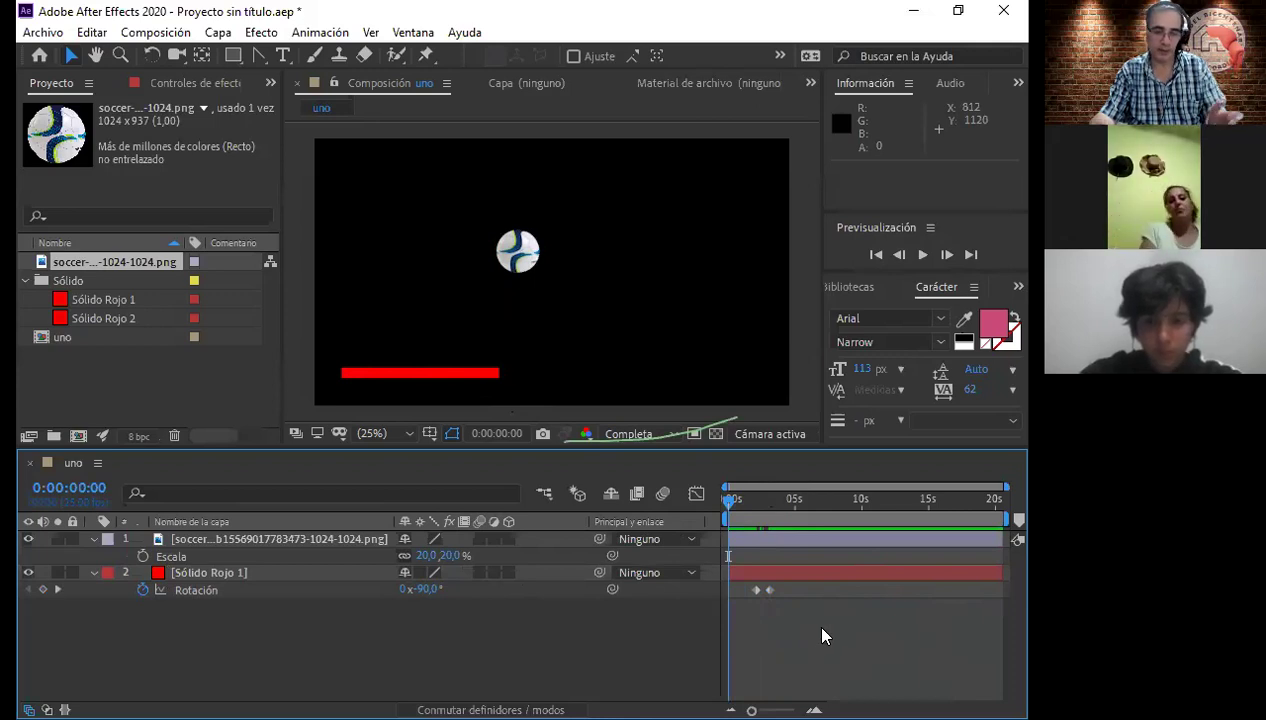
{"action": "key", "text": "space"}
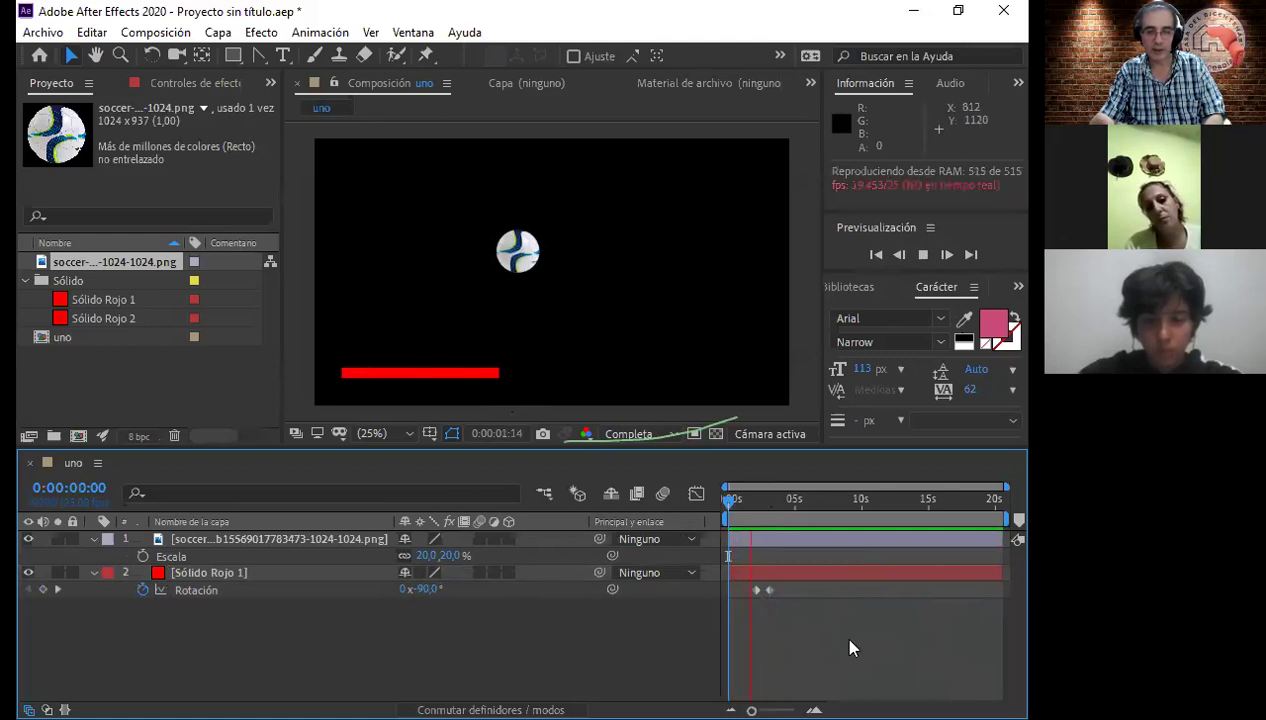
{"action": "key", "text": "space"}
Step: Replay the kick from around 0:00:01:10 and 0:00:02:07 to check the bar's upward swing
{"action": "left_click", "coordinate": [766, 501]}
{"action": "left_click", "coordinate": [747, 500]}
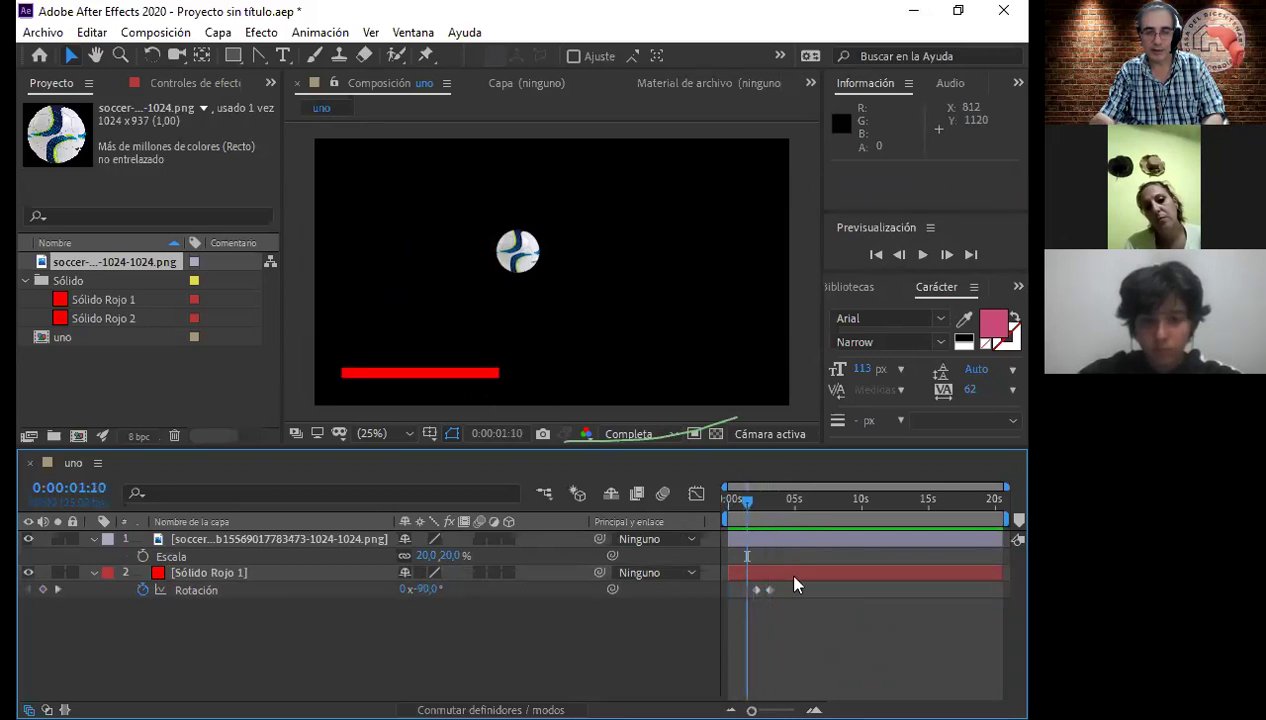
{"action": "key", "text": "space"}
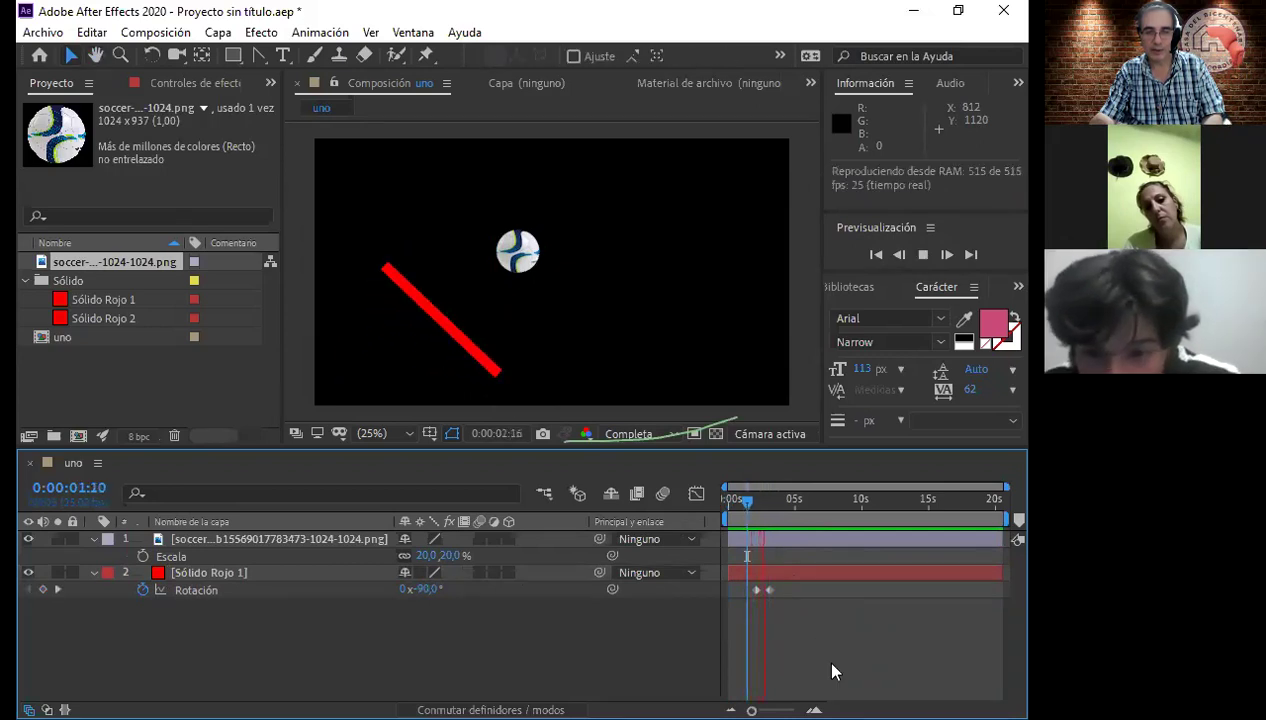
{"action": "key", "text": "space"}
{"action": "left_click_drag", "start_coordinate": [762, 511], "coordinate": [753, 525]}
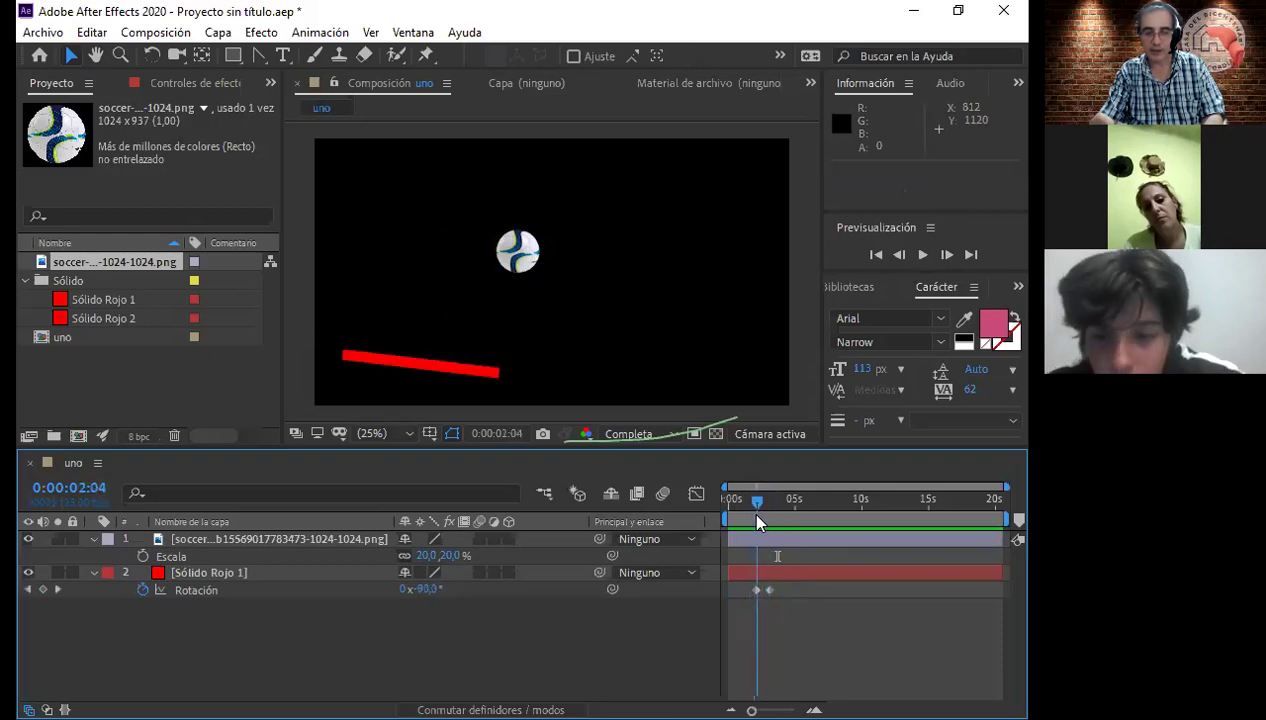
{"action": "key", "text": "space"}
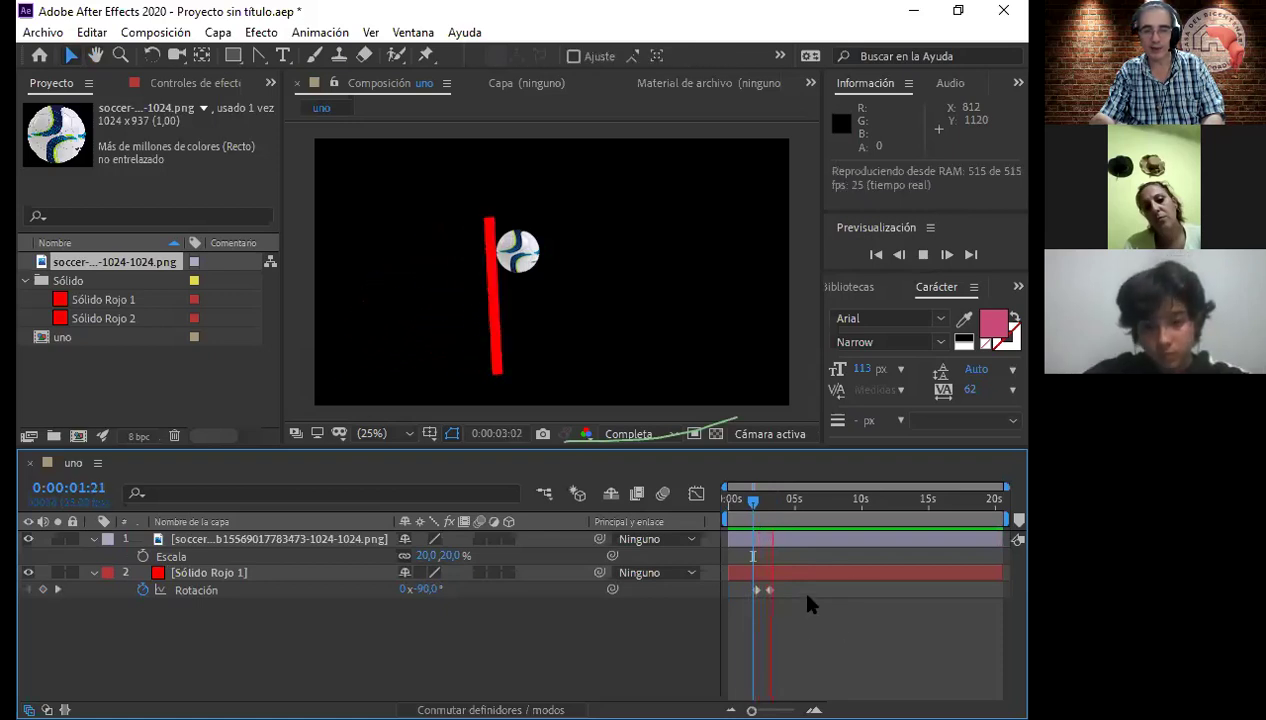
{"action": "key", "text": "space"}
{"action": "left_click", "coordinate": [758, 508]}
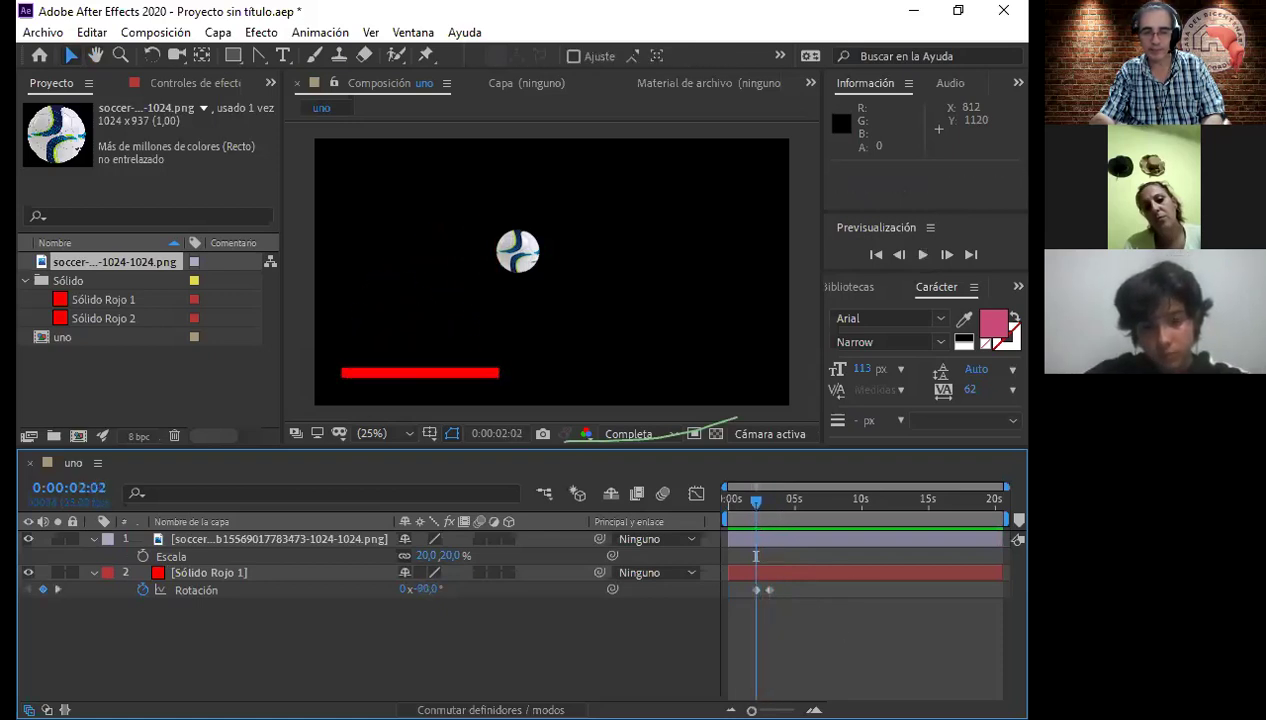
{"action": "key", "text": "space"}
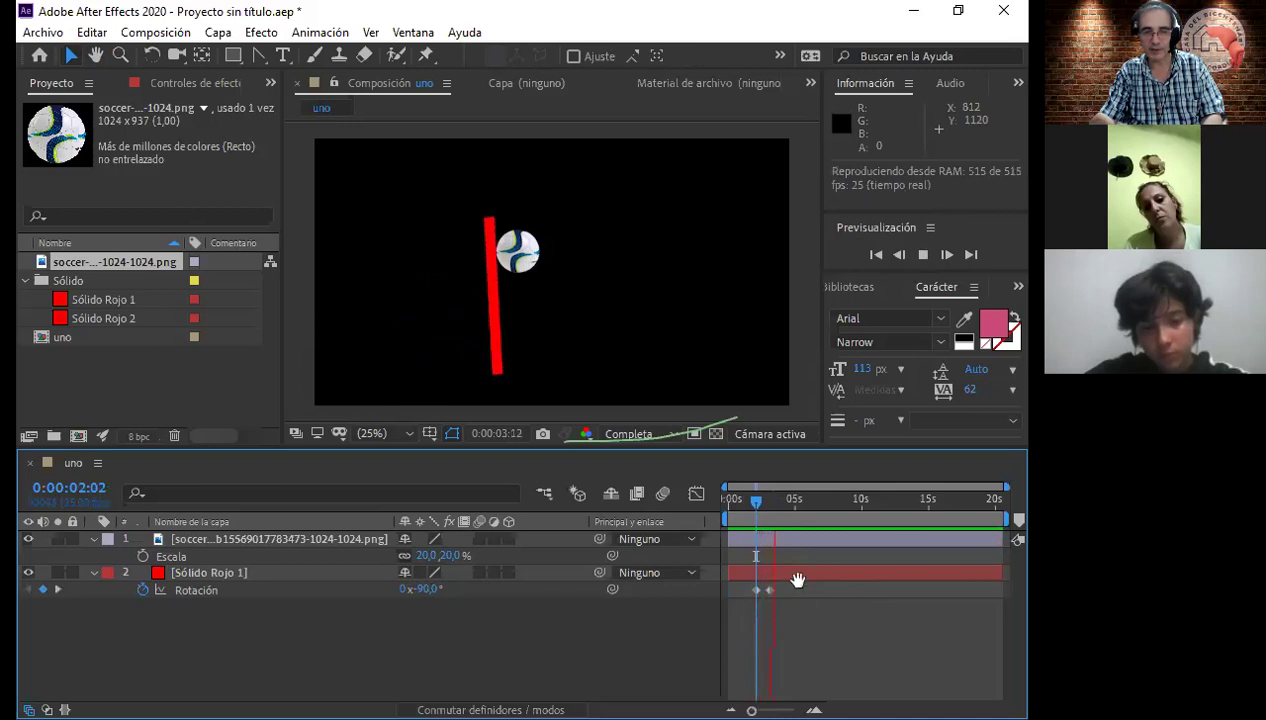